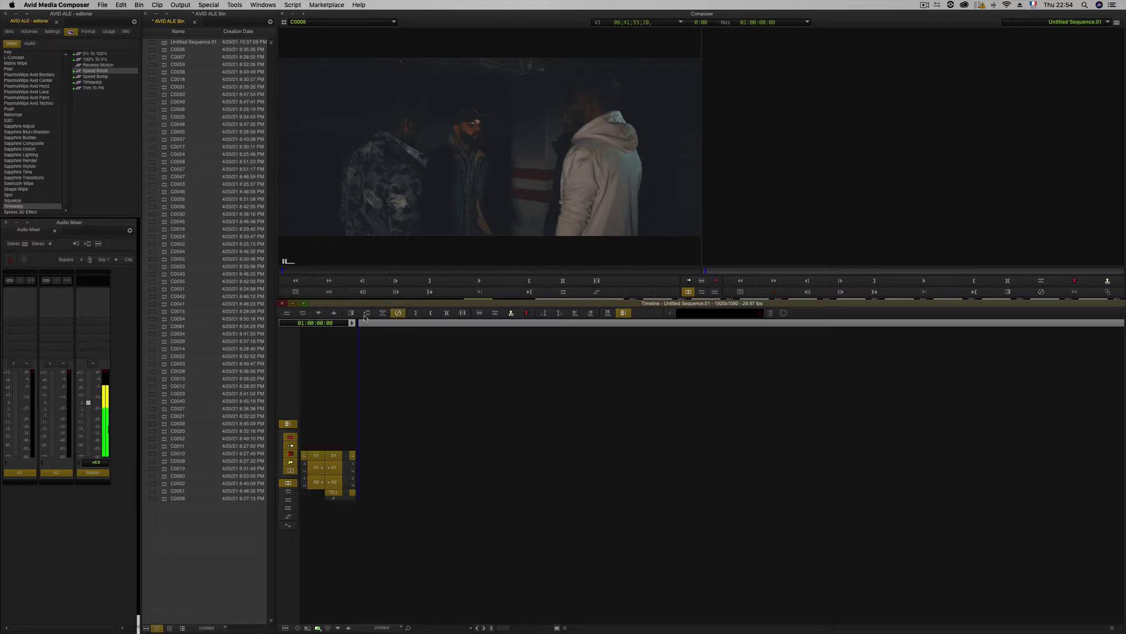
# Load the bin clips C0026 and C0031 in turn, leaving C0031 in the source monitor
pyautogui.moveTo(175, 51); pyautogui.dragTo(443, 99)
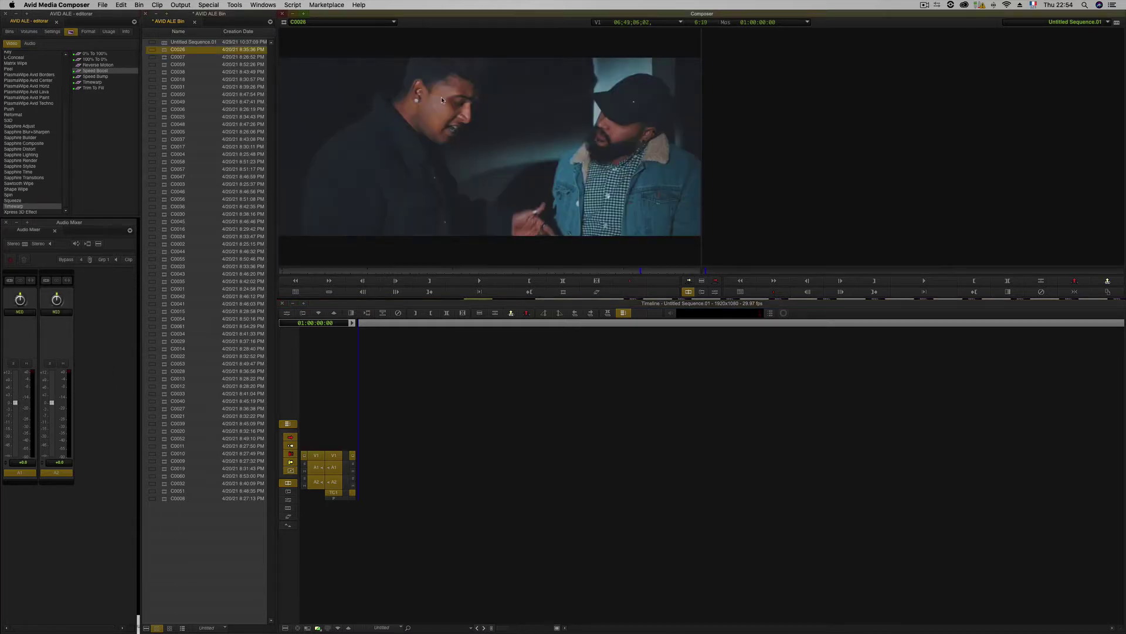
pyautogui.click(167, 58)
pyautogui.click(166, 86)
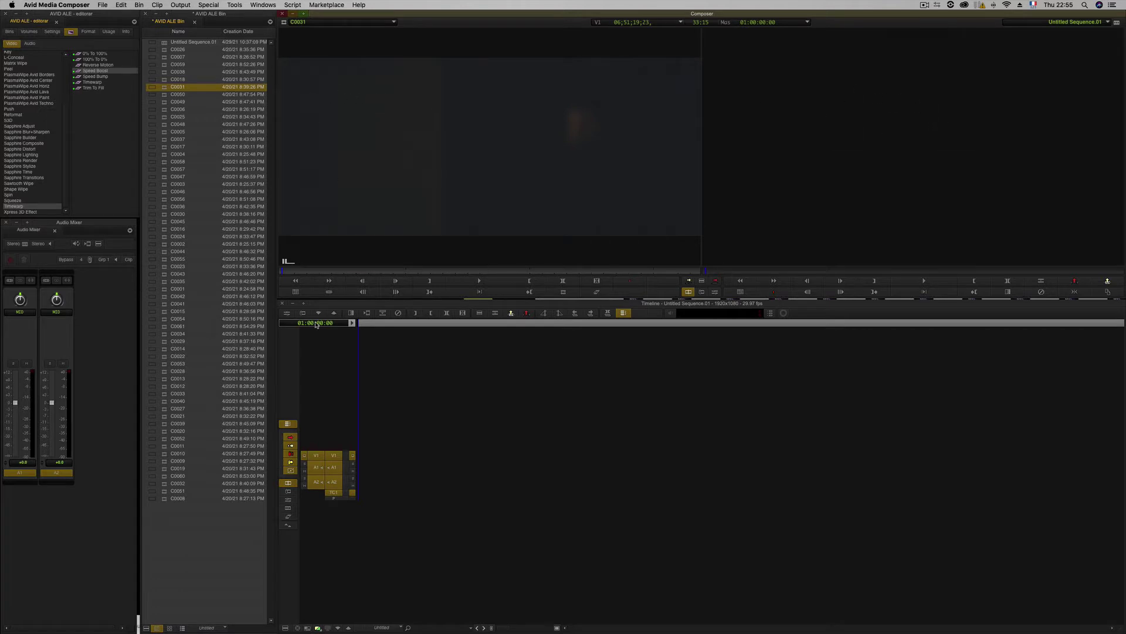
# Navigate clip C0031 in the source monitor with rewind, fast forward and one-frame backward steps
pyautogui.click(296, 281)
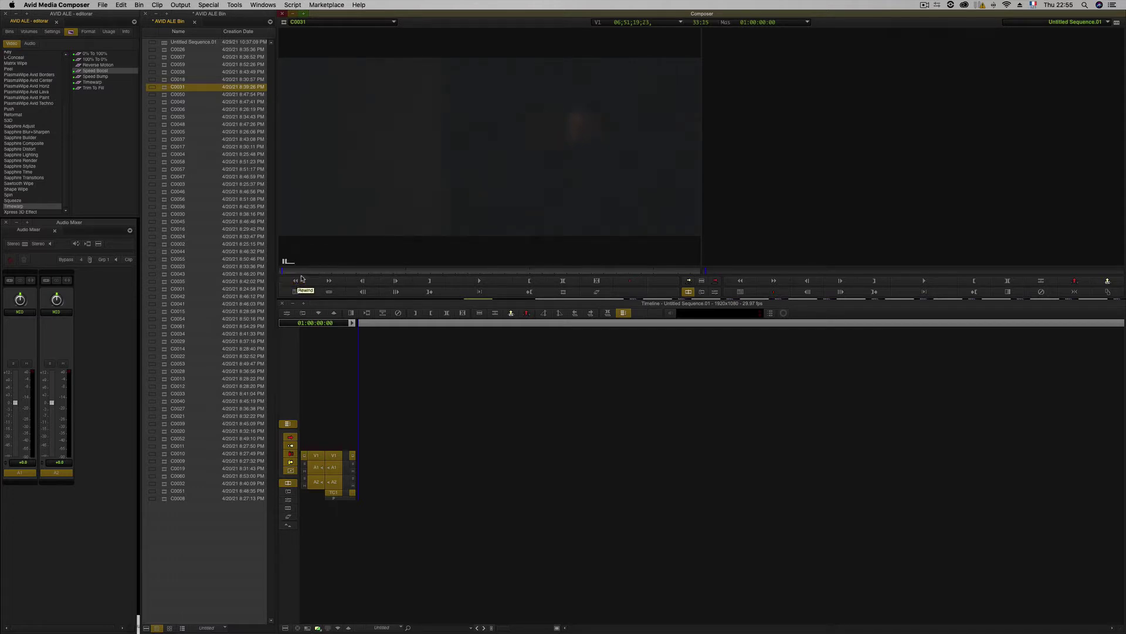
pyautogui.click(329, 281)
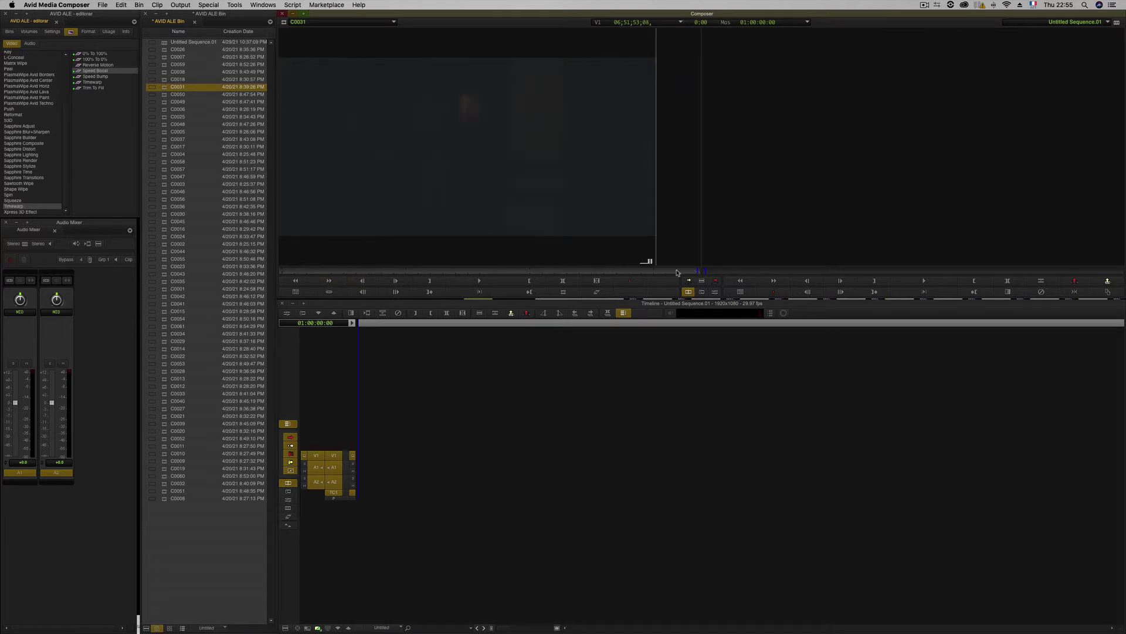
pyautogui.click(429, 270)
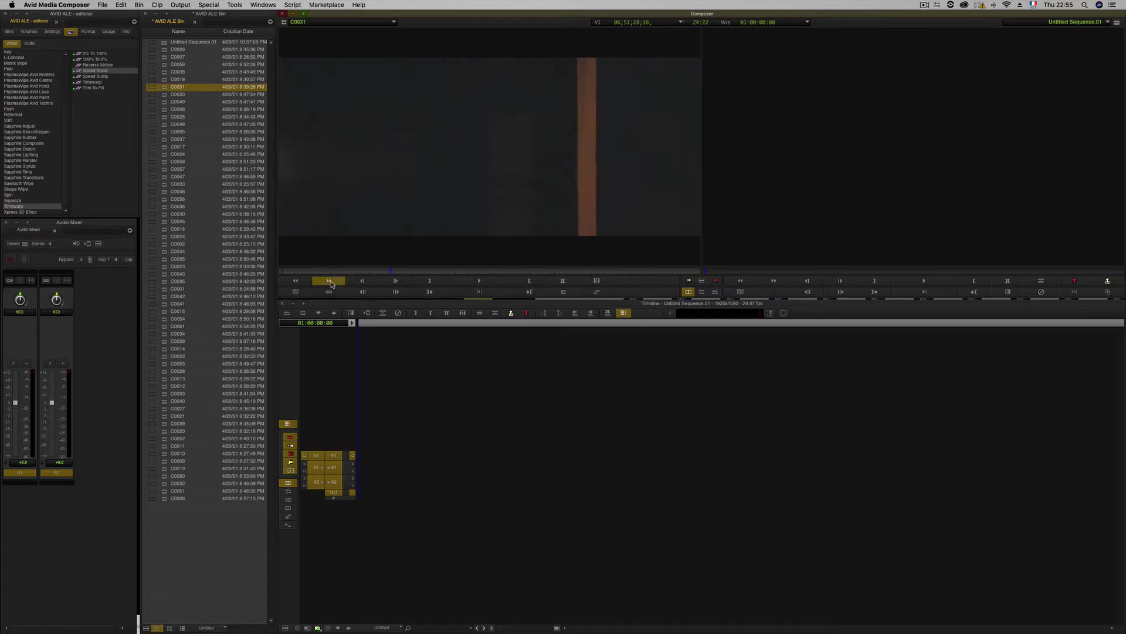
pyautogui.click(329, 281)
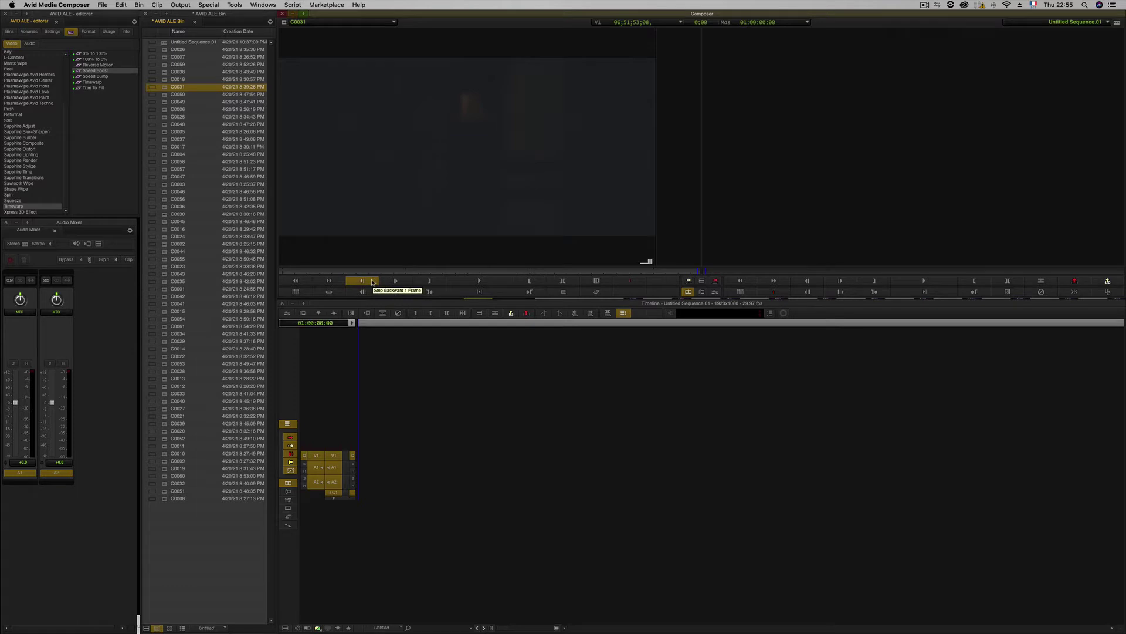
pyautogui.click(375, 283)
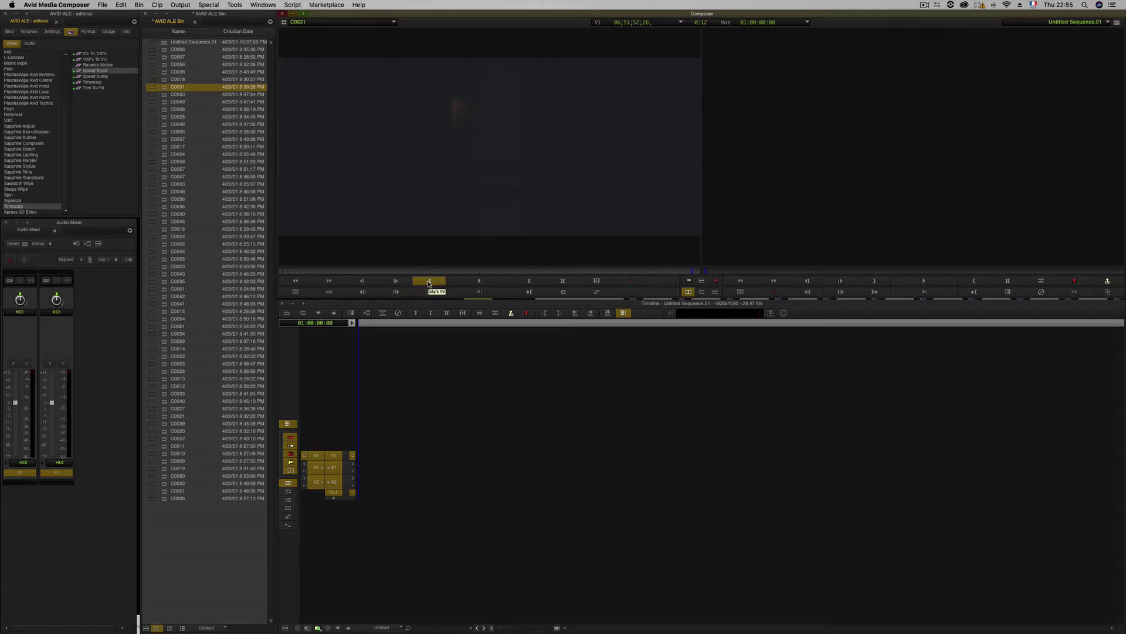
# Set an in point at about 06;51;29 and an out point at about 06;51;43 in source clip C0031
pyautogui.press('Home')
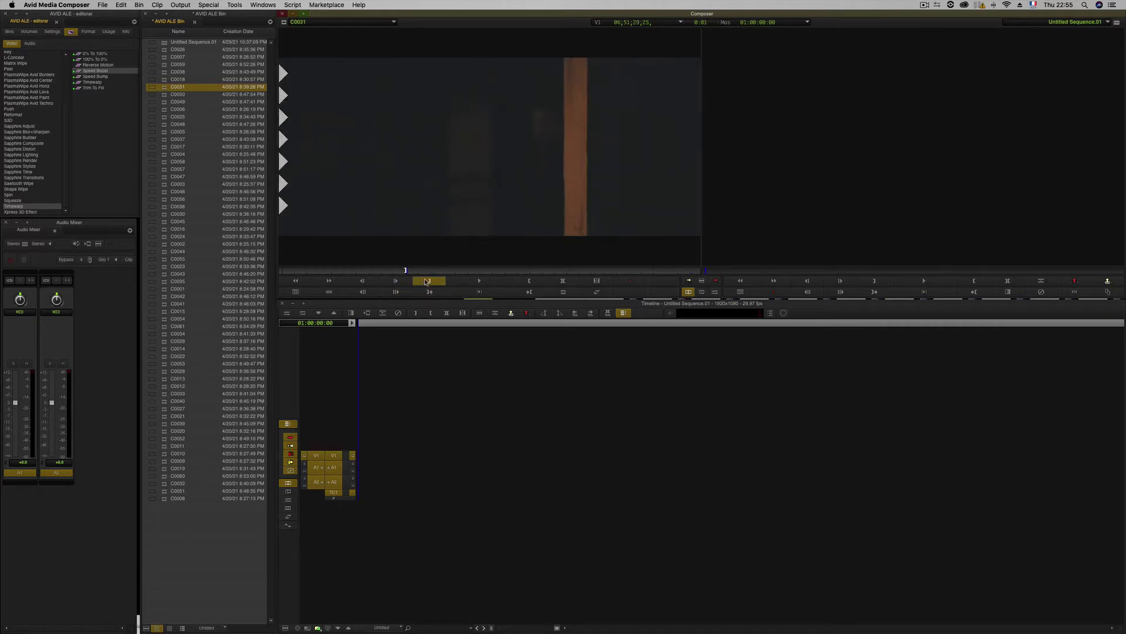
pyautogui.moveTo(412, 271); pyautogui.dragTo(583, 275)
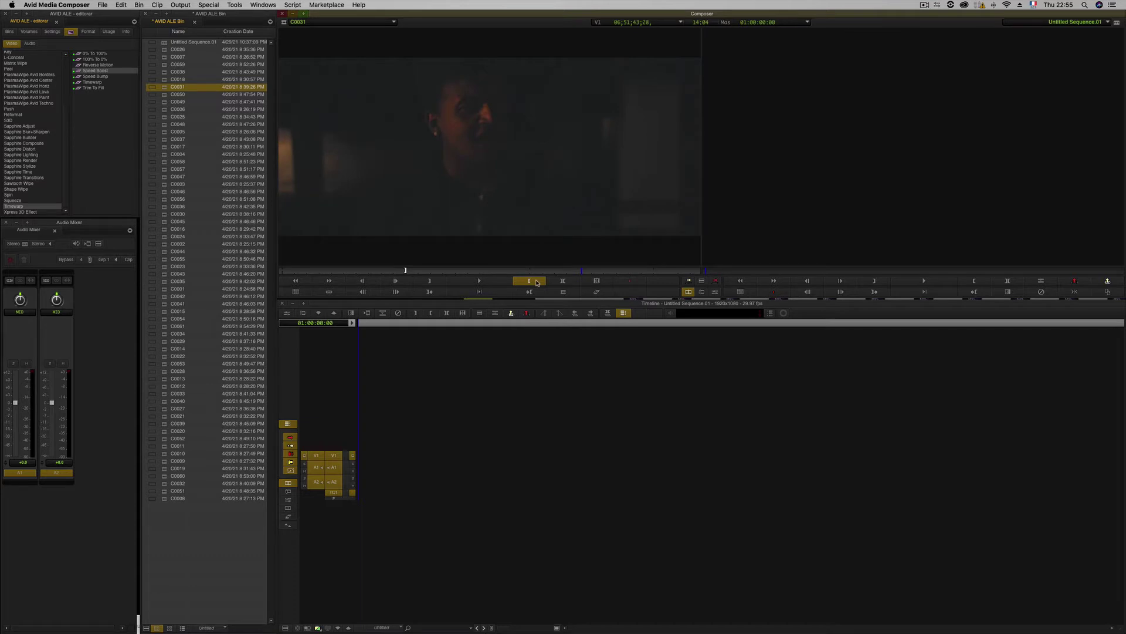
pyautogui.click(470, 283)
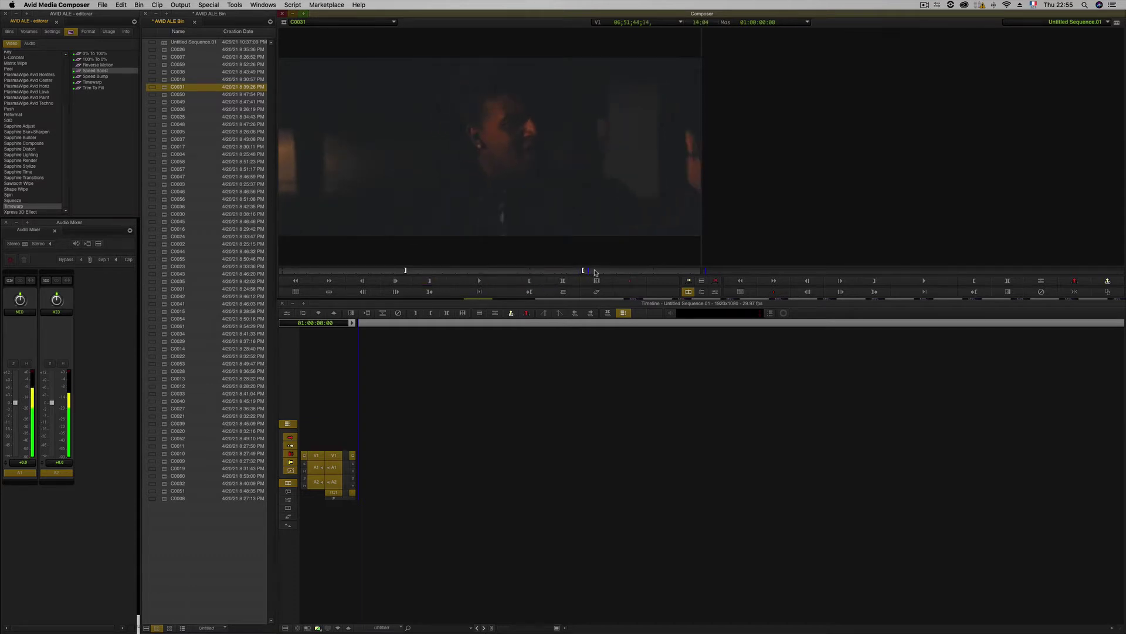
# Mark the entire source clip C0031 and clear both marks
pyautogui.click(443, 271)
pyautogui.moveTo(441, 272); pyautogui.dragTo(520, 271)
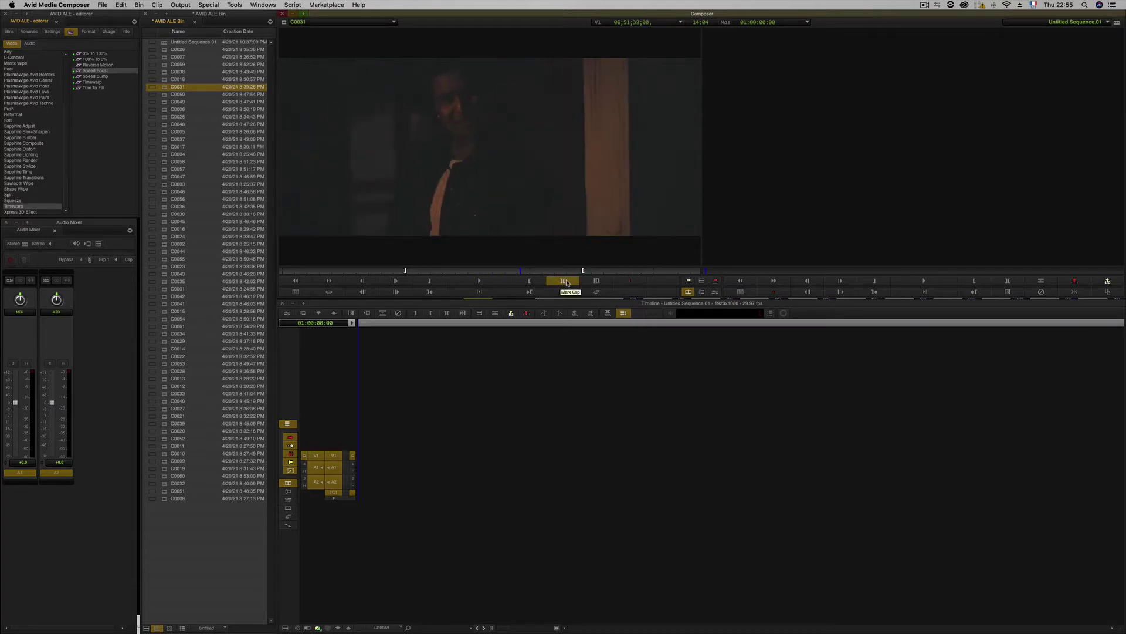
pyautogui.click(567, 282)
pyautogui.click(597, 280)
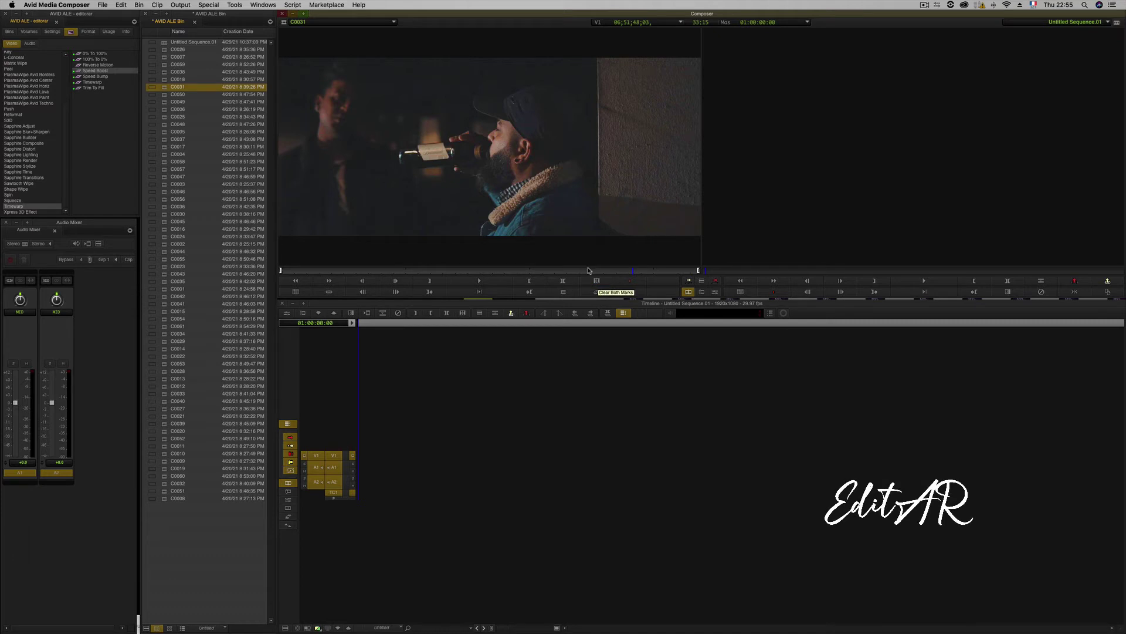
pyautogui.click(606, 269)
pyautogui.click(601, 281)
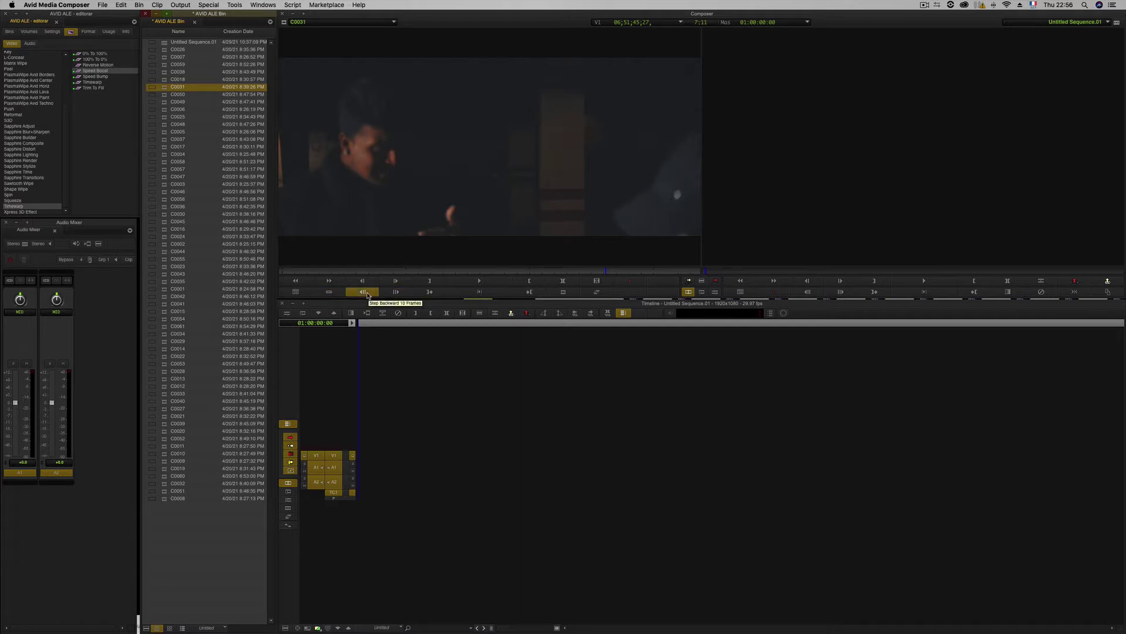
# Step through source clip C0031 backward and forward in ten-frame increments
pyautogui.click(368, 294)
pyautogui.click(367, 294)
pyautogui.click(367, 294)
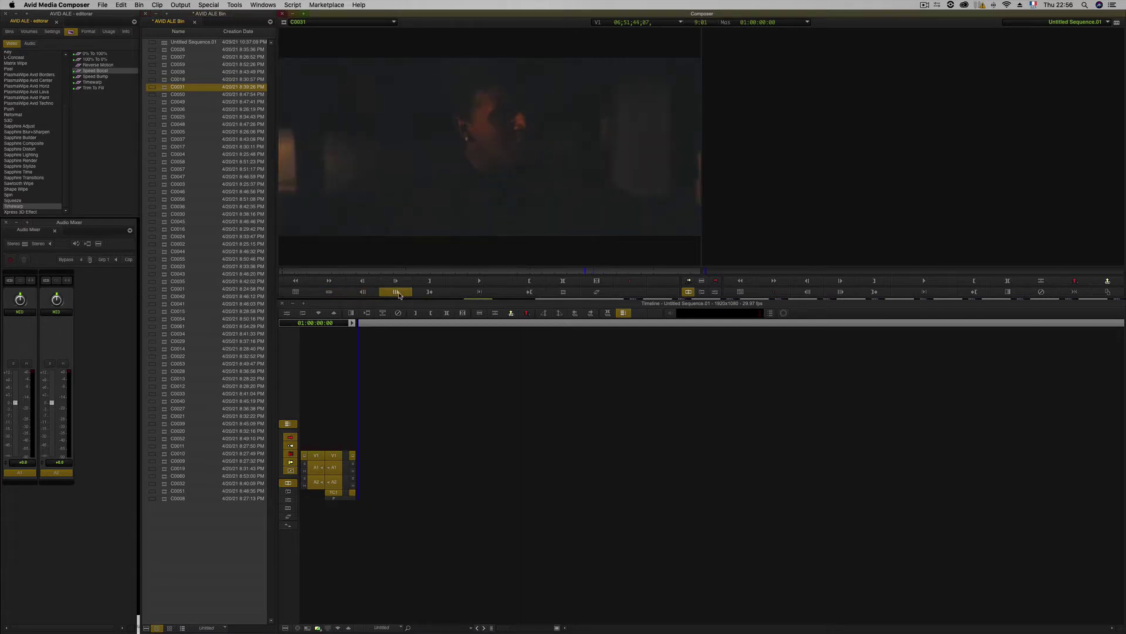
pyautogui.click(397, 293)
pyautogui.click(397, 292)
pyautogui.click(397, 293)
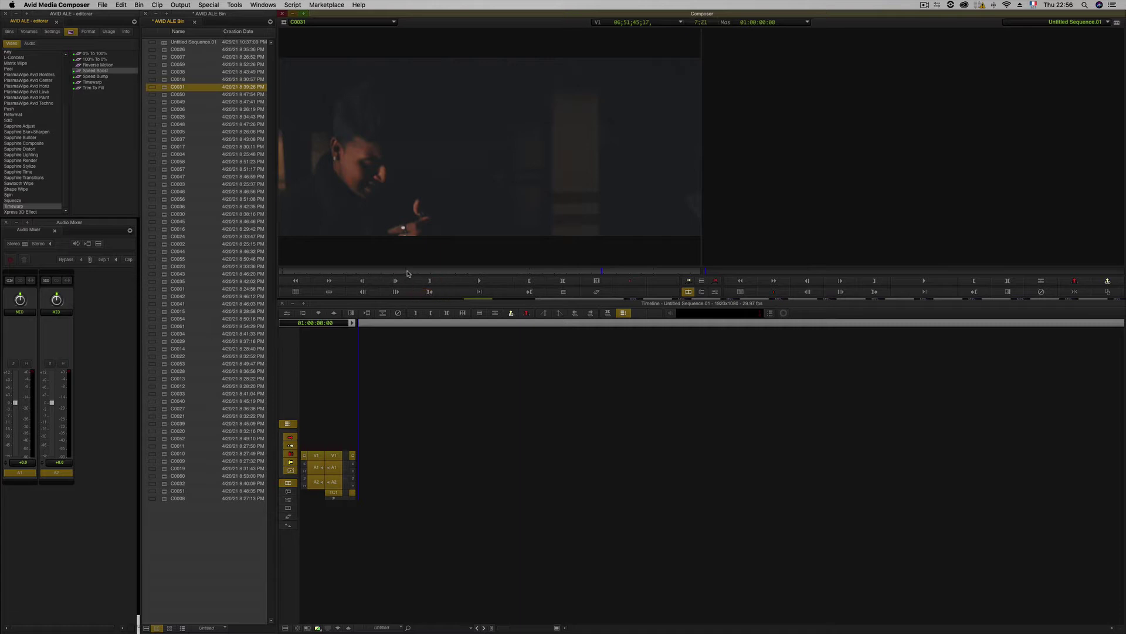
# Set the in point of source clip C0031 at about 06;51;29 and its out point at 06;51;41;24
pyautogui.click(432, 293)
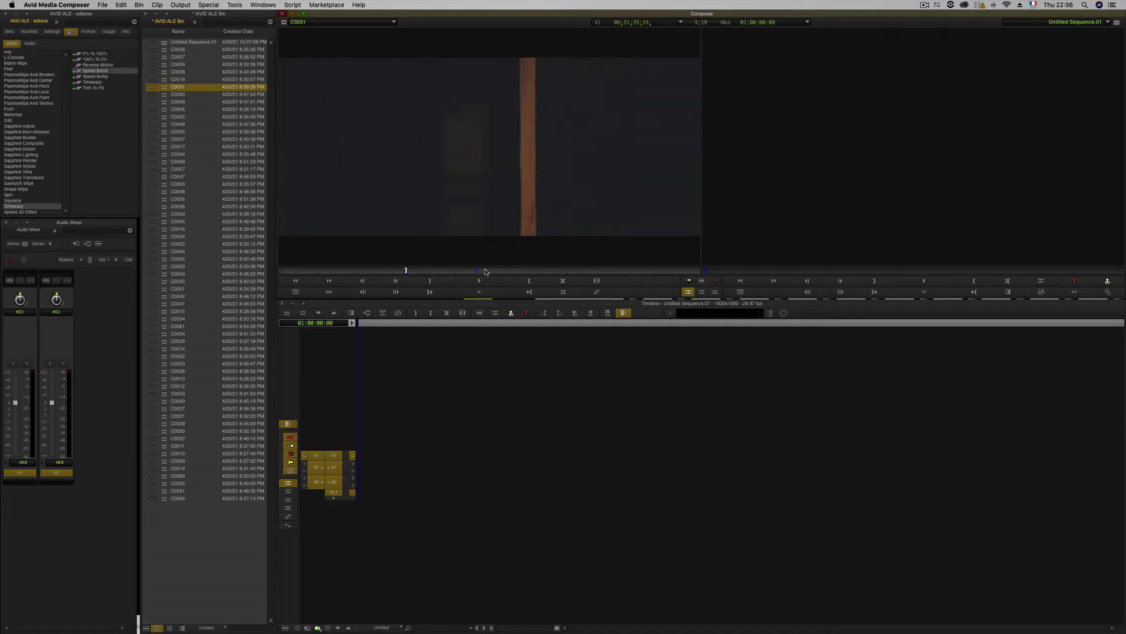
pyautogui.click(432, 292)
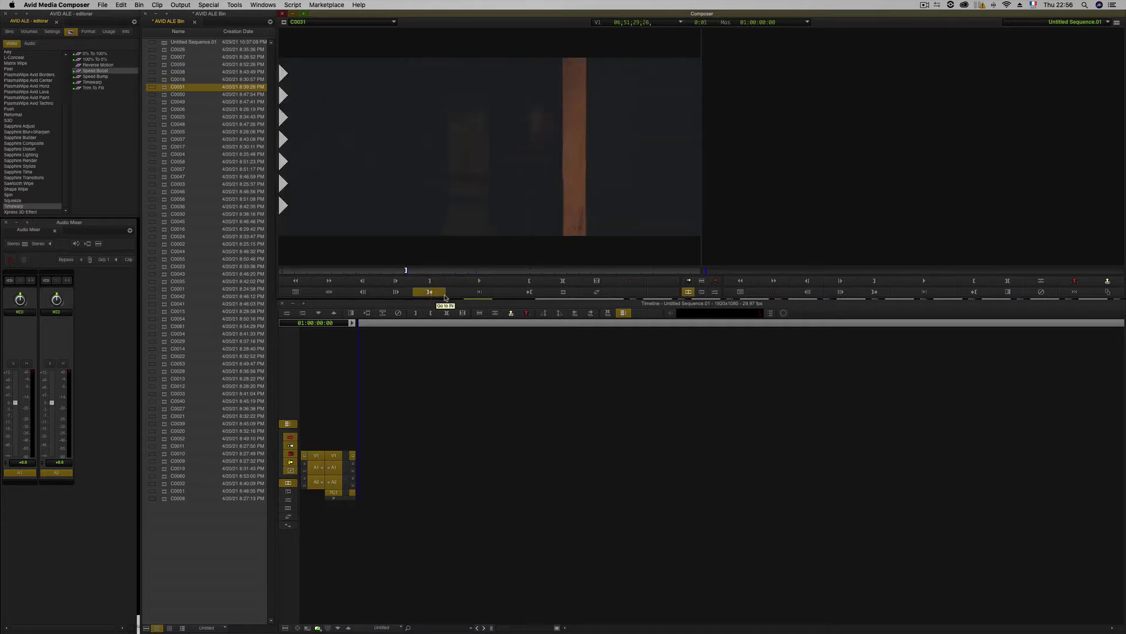
pyautogui.click(556, 271)
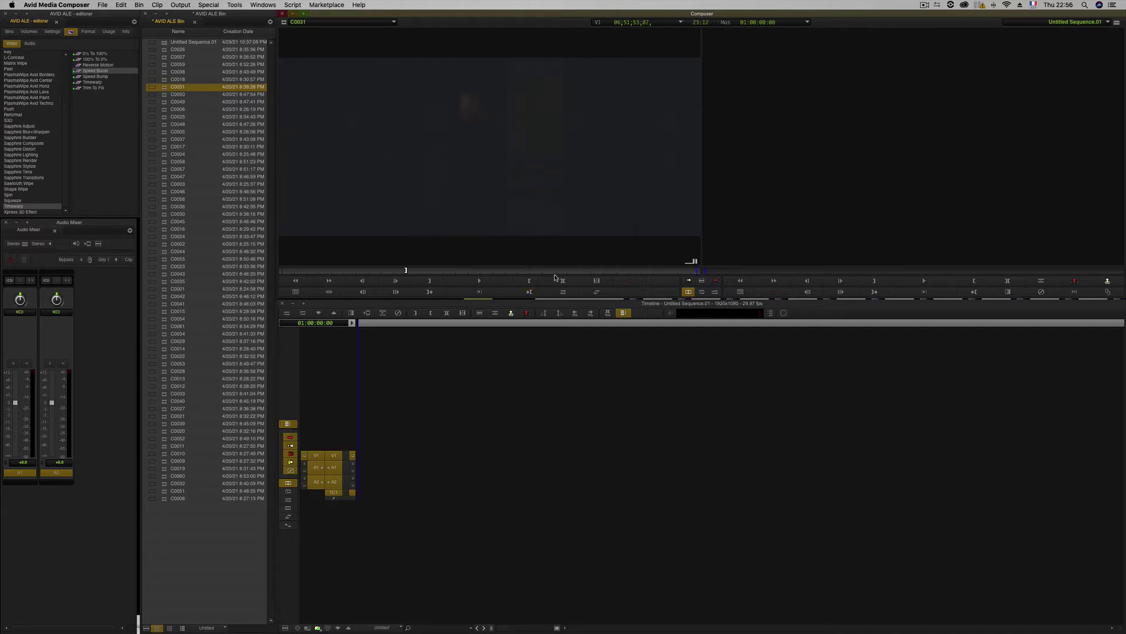
pyautogui.press('w')
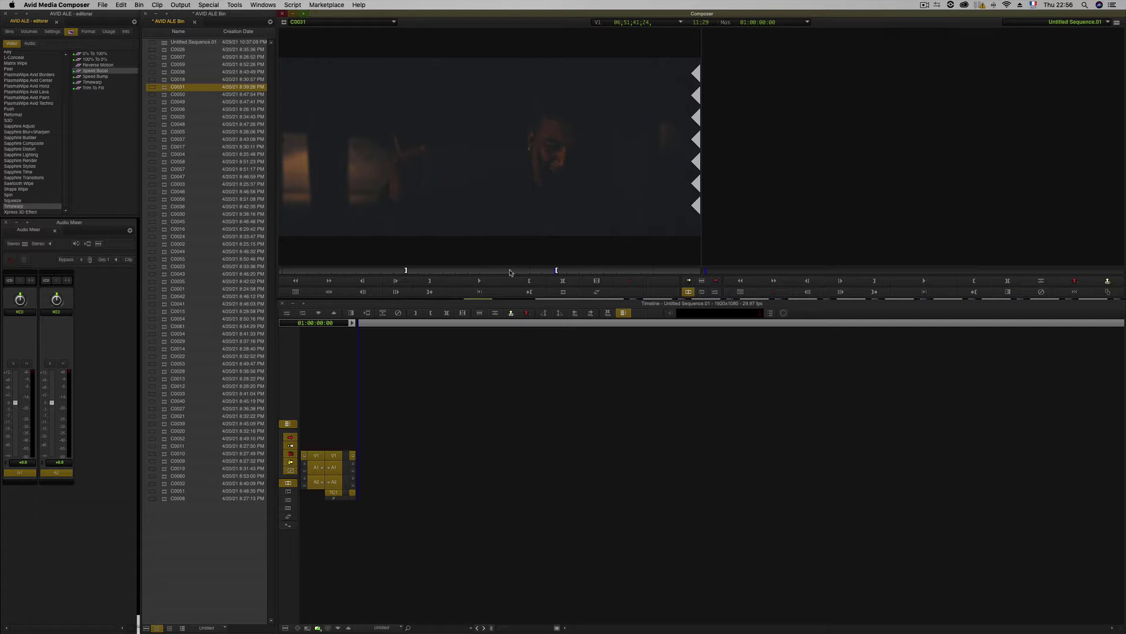
# Play the range between the marks of C0031 and splice it into the empty sequence
pyautogui.click(479, 291)
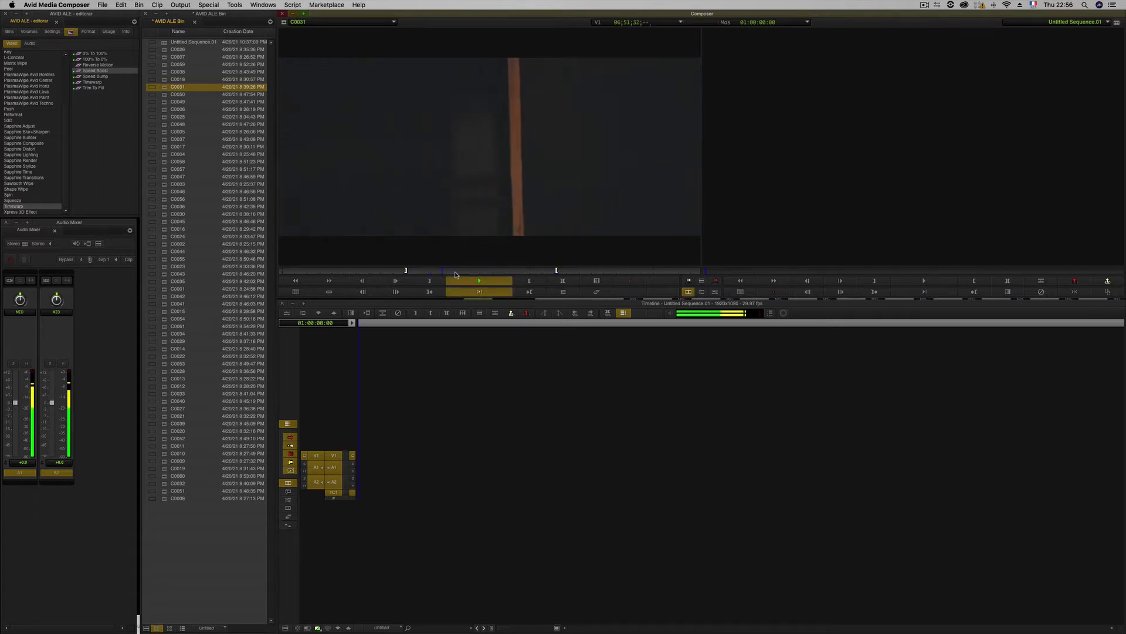
pyautogui.click(482, 292)
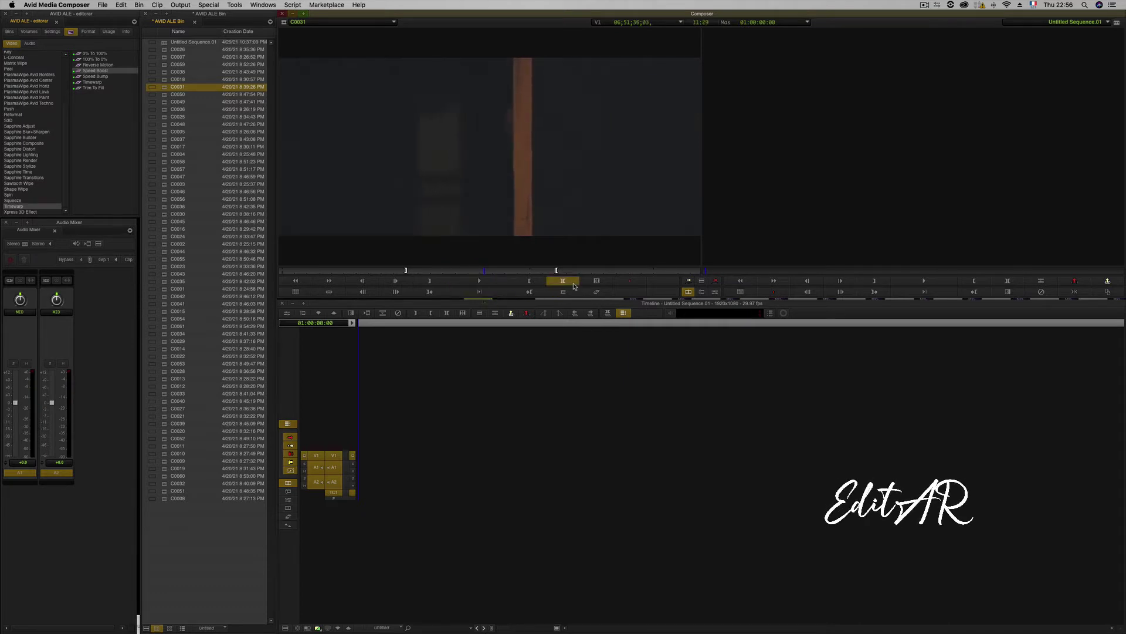
pyautogui.click(691, 281)
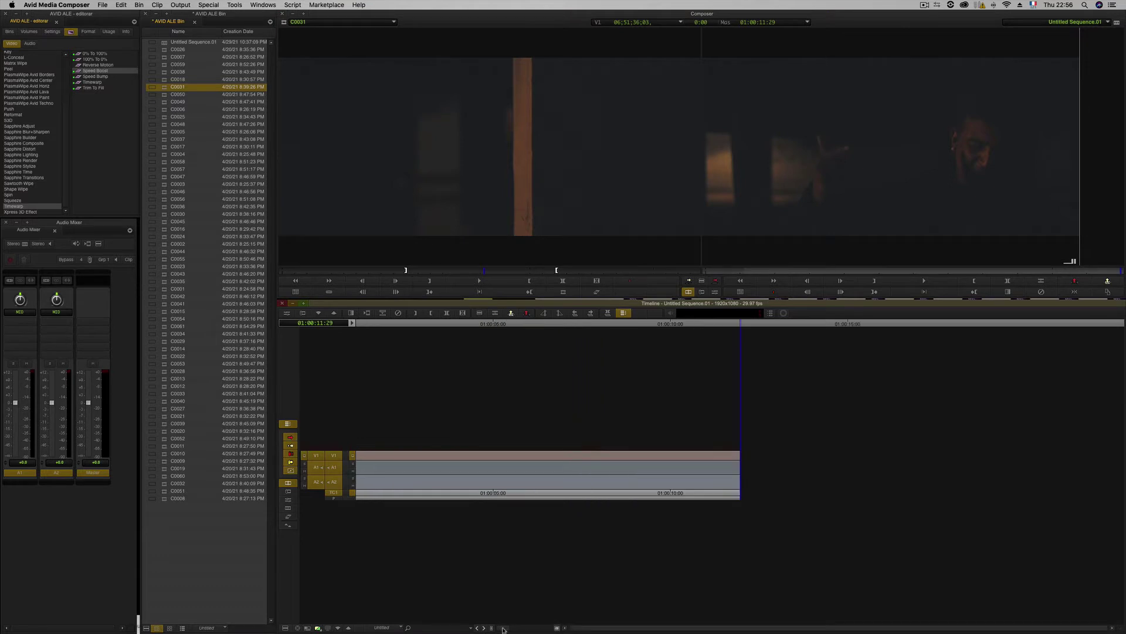
# Scrub the sequence to about 01:00:04:16 and review the timeline's video quality options
pyautogui.moveTo(491, 629); pyautogui.dragTo(514, 620)
pyautogui.moveTo(419, 323); pyautogui.dragTo(479, 382)
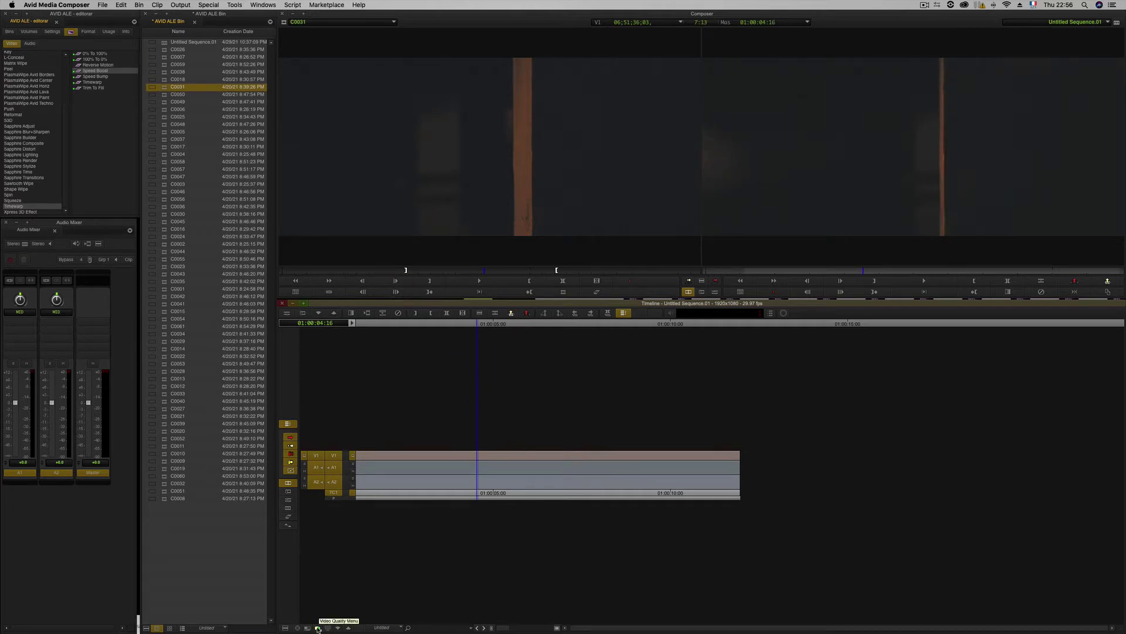
pyautogui.click(318, 628)
pyautogui.click(317, 628)
pyautogui.click(318, 628)
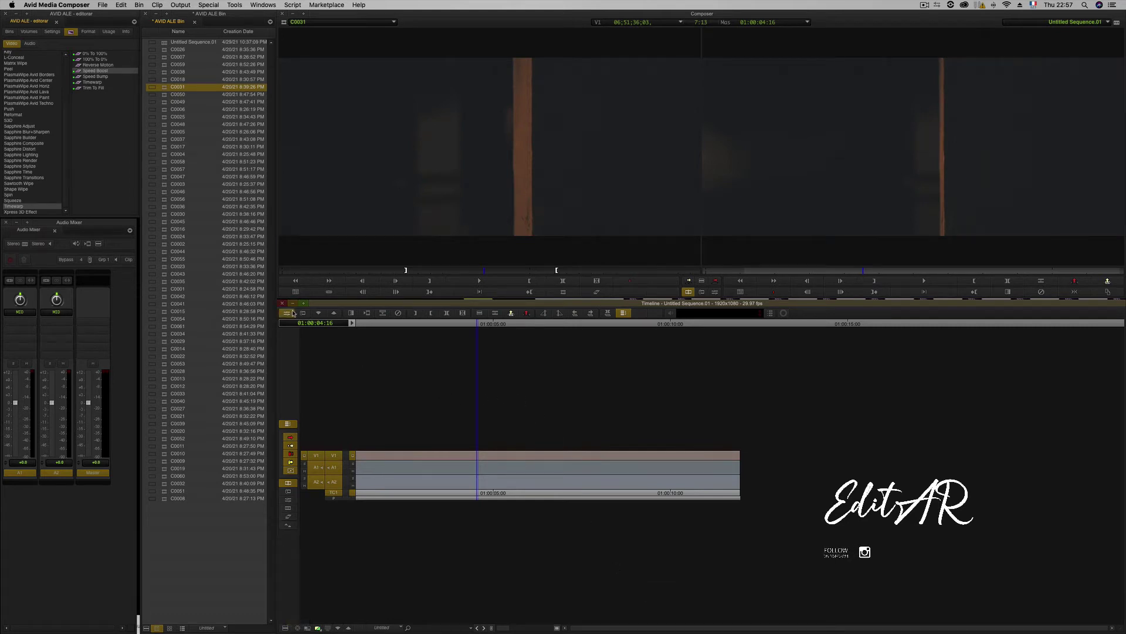
# Try the Speed Boost timewarp and its motion effect settings on the V1 clip, and undo the effect
pyautogui.click(294, 317)
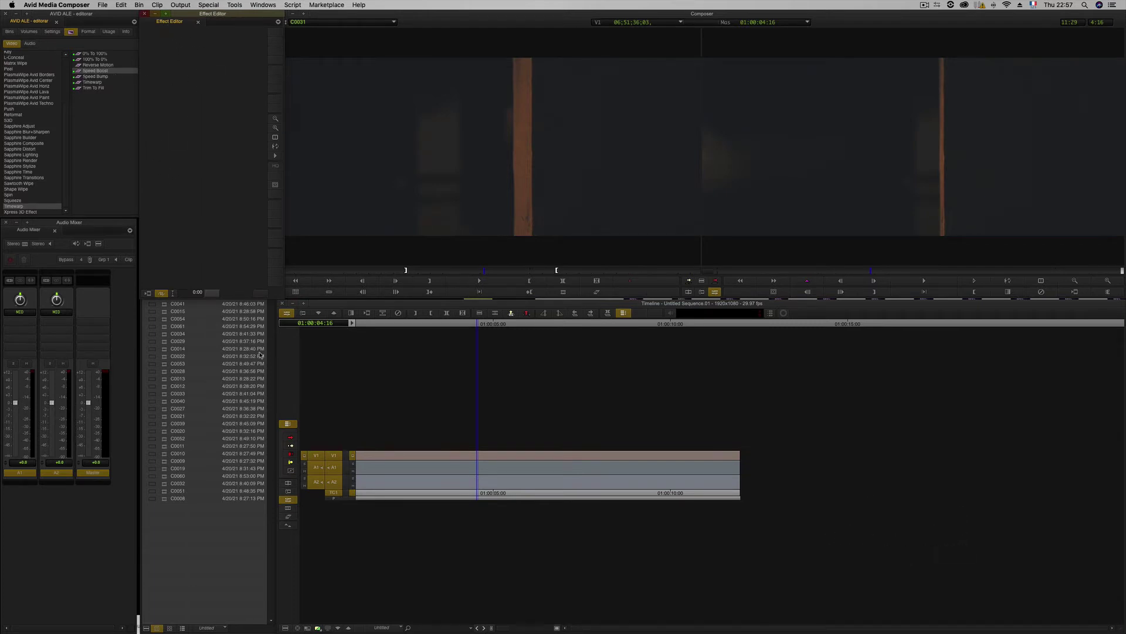
pyautogui.click(82, 71)
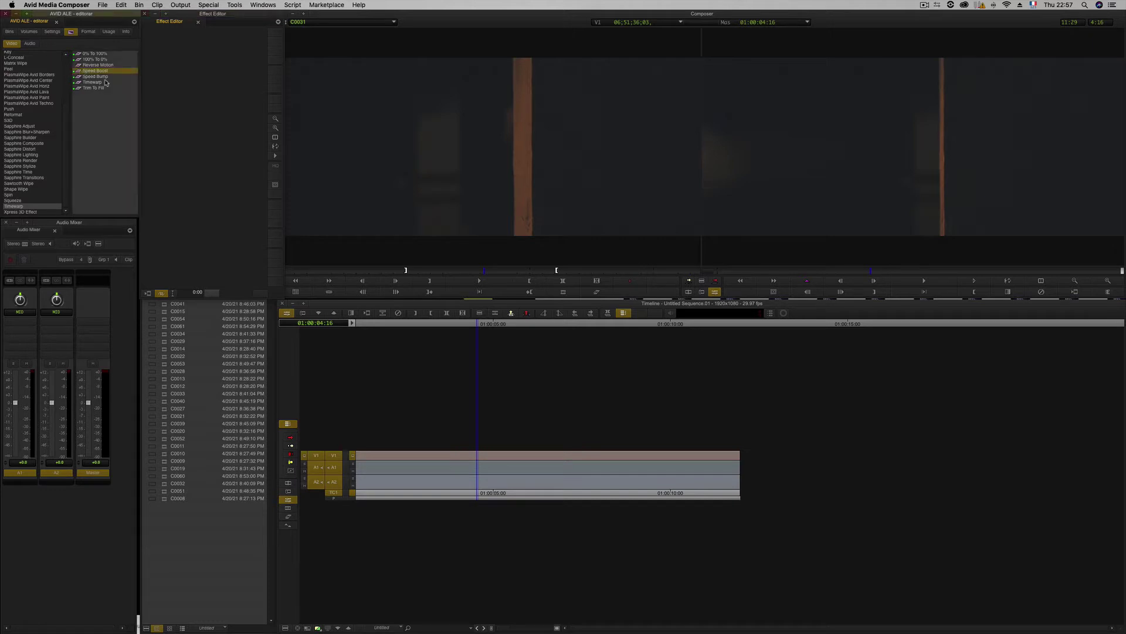
pyautogui.moveTo(411, 456); pyautogui.dragTo(410, 455)
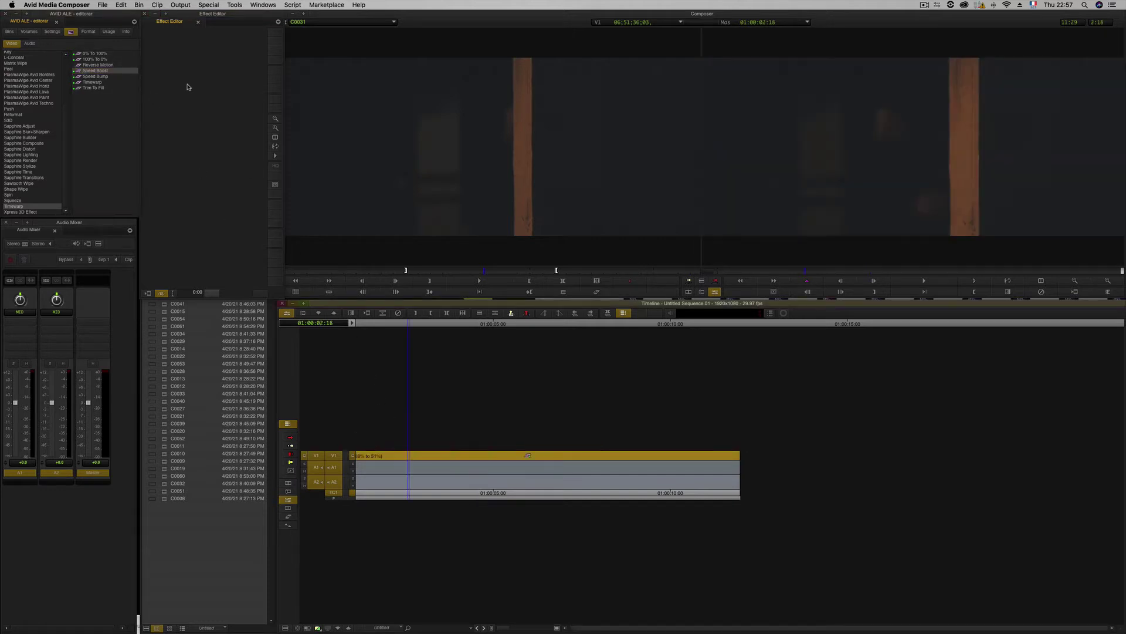
pyautogui.click(433, 456)
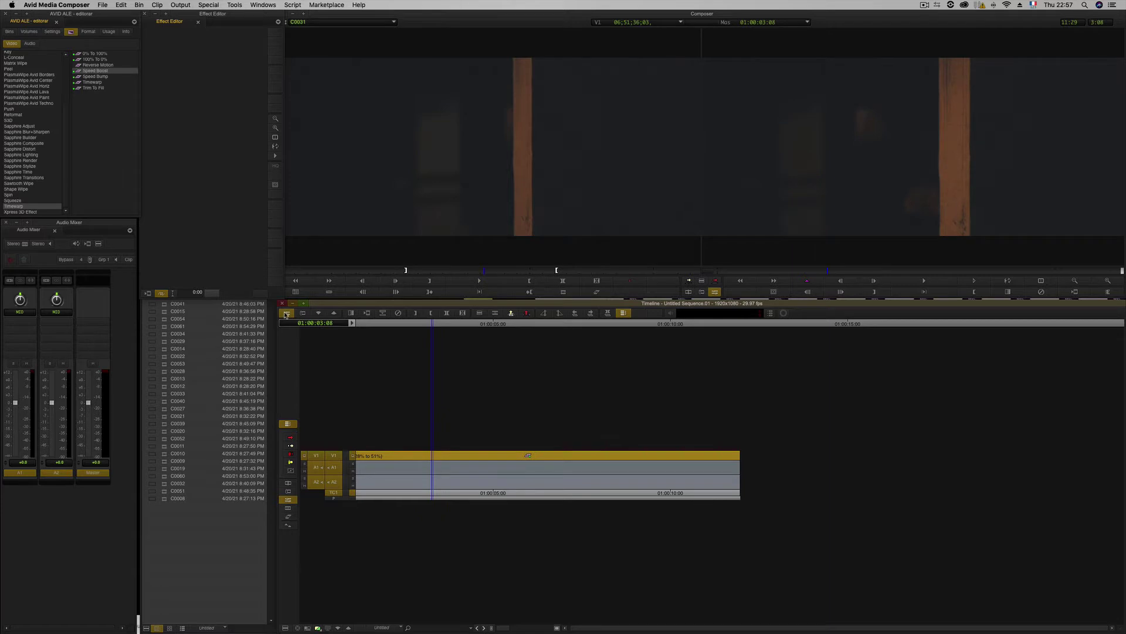
pyautogui.click(286, 314)
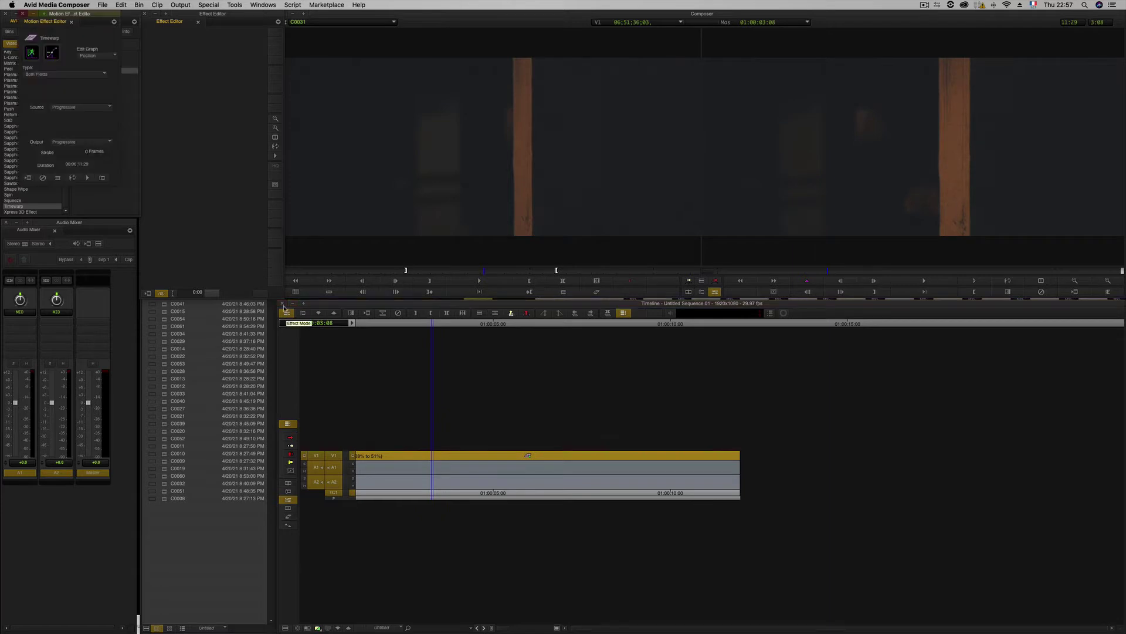
pyautogui.click(23, 14)
pyautogui.press('super+z')
# Apply the Peel effect Bottom Left Corner to the V1 clip and remove it
pyautogui.click(8, 68)
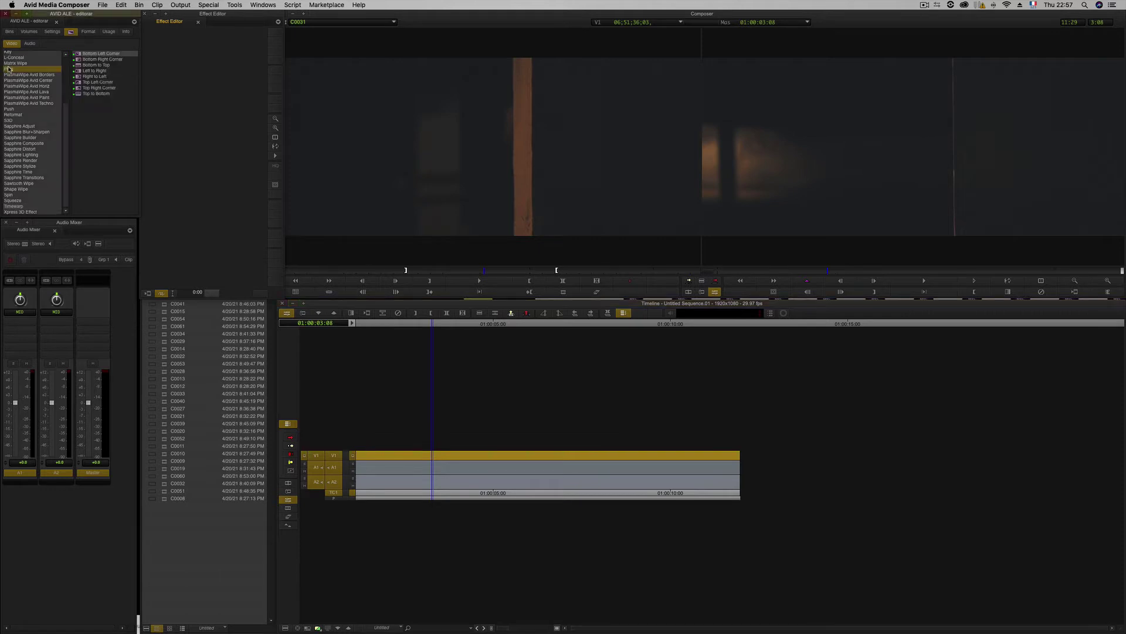
pyautogui.moveTo(82, 54); pyautogui.dragTo(418, 456)
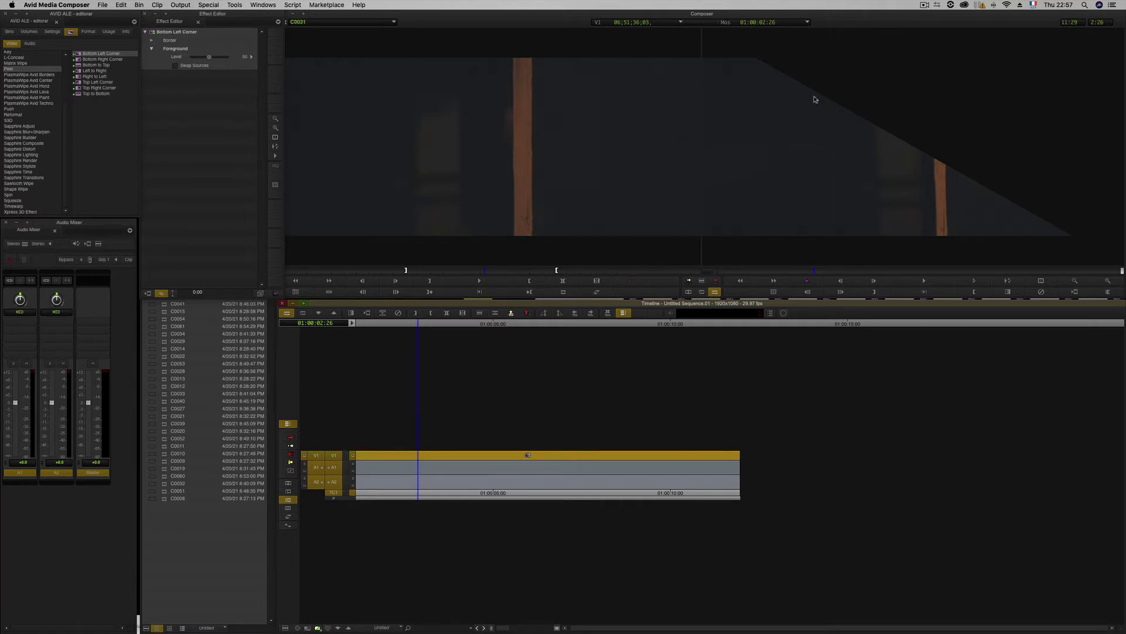
pyautogui.click(399, 314)
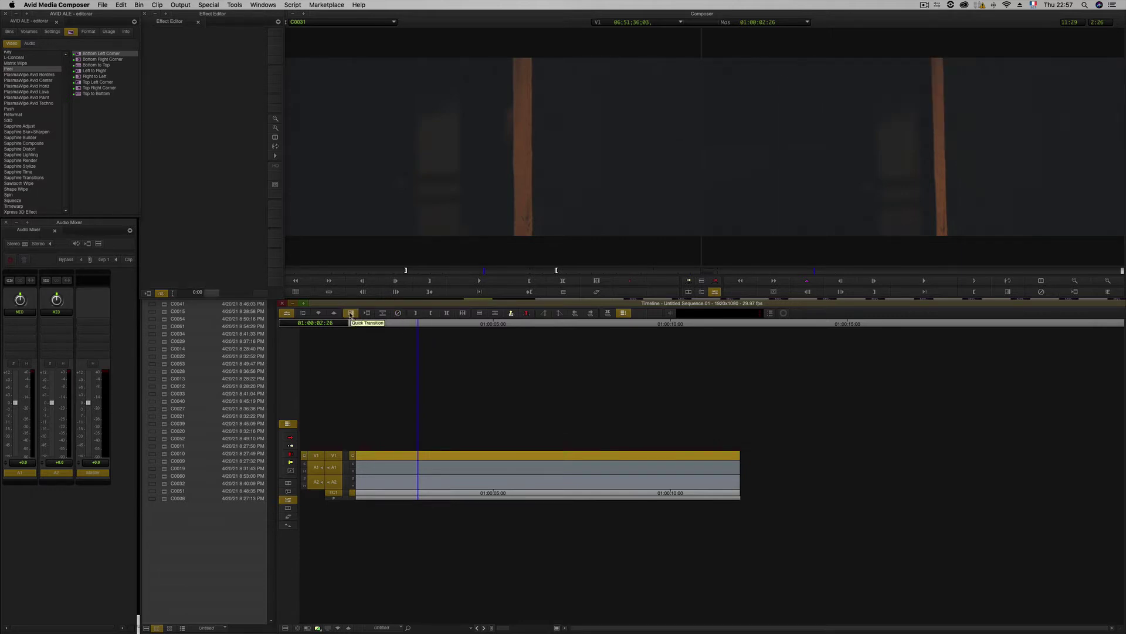
# Enter trim mode, switch to the red Lift/Overwrite segment mode, and select the C0031 clip on all its tracks
pyautogui.click(303, 314)
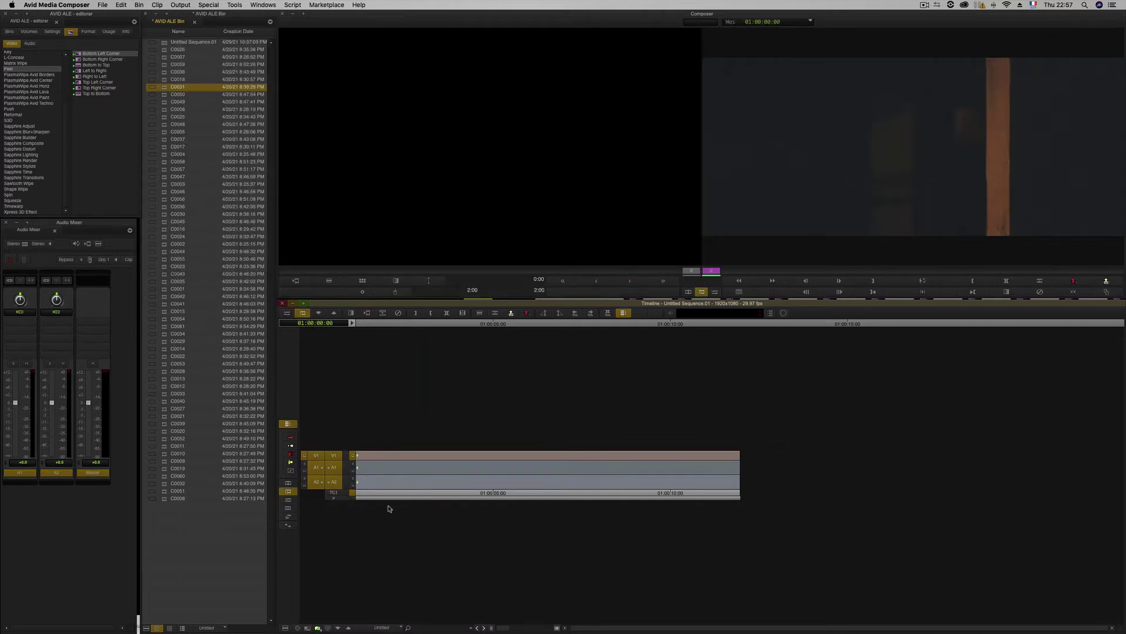
pyautogui.click(491, 629)
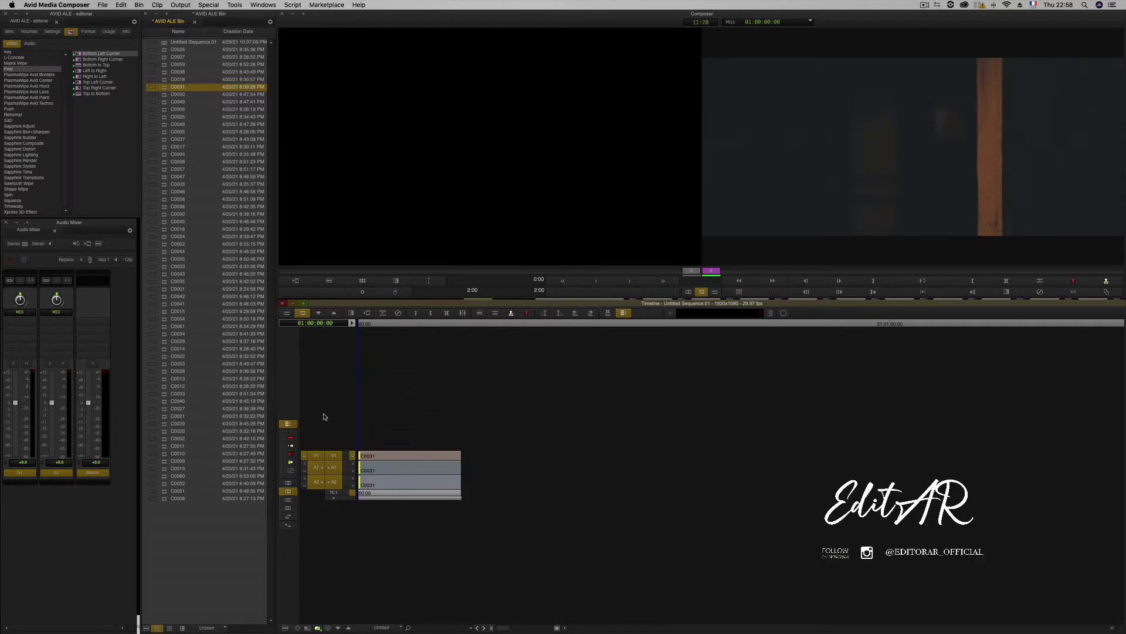
pyautogui.click(290, 438)
pyautogui.click(409, 454)
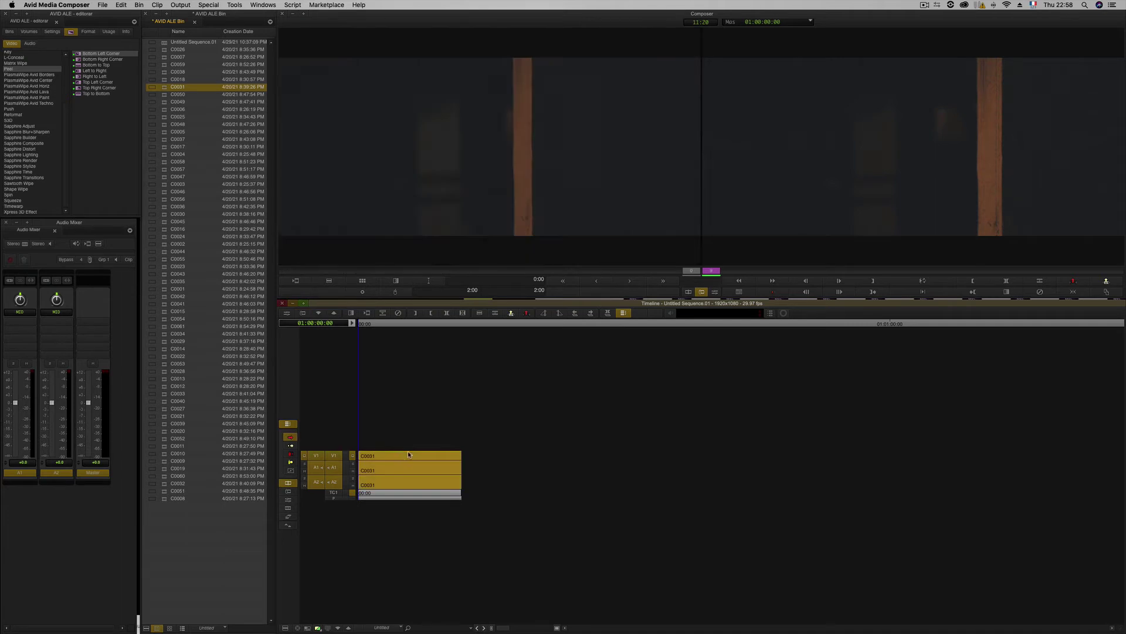
# Deselect the C0031 clip, try the Extract/Splice-In segment mode and the other Smart Tools, and leave the segment modes switched off
pyautogui.click(318, 447)
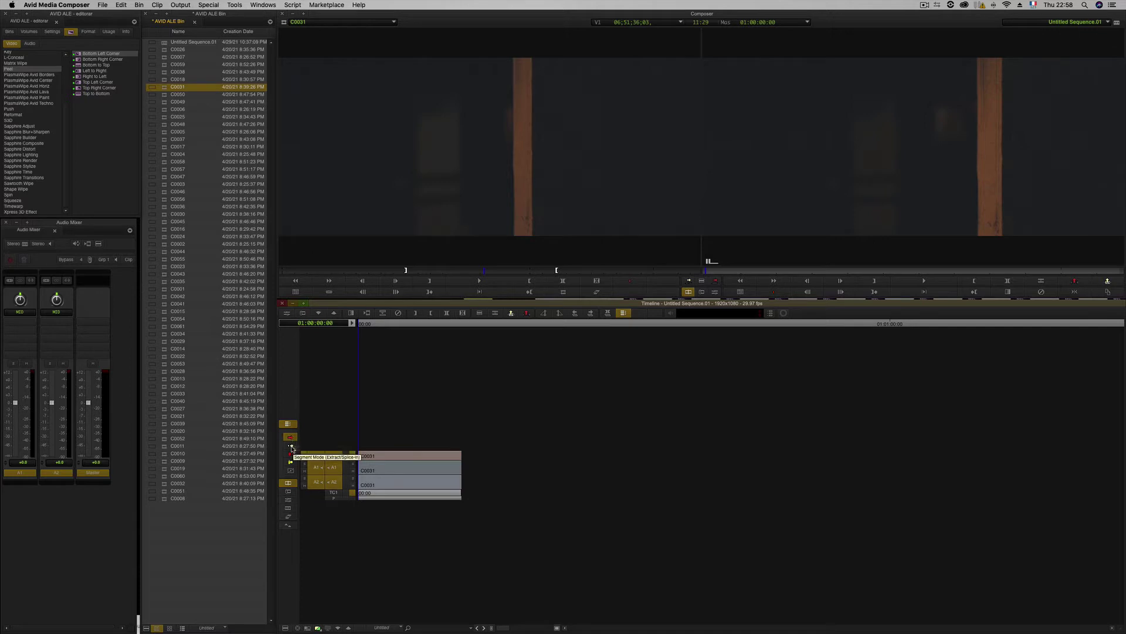
pyautogui.click(291, 446)
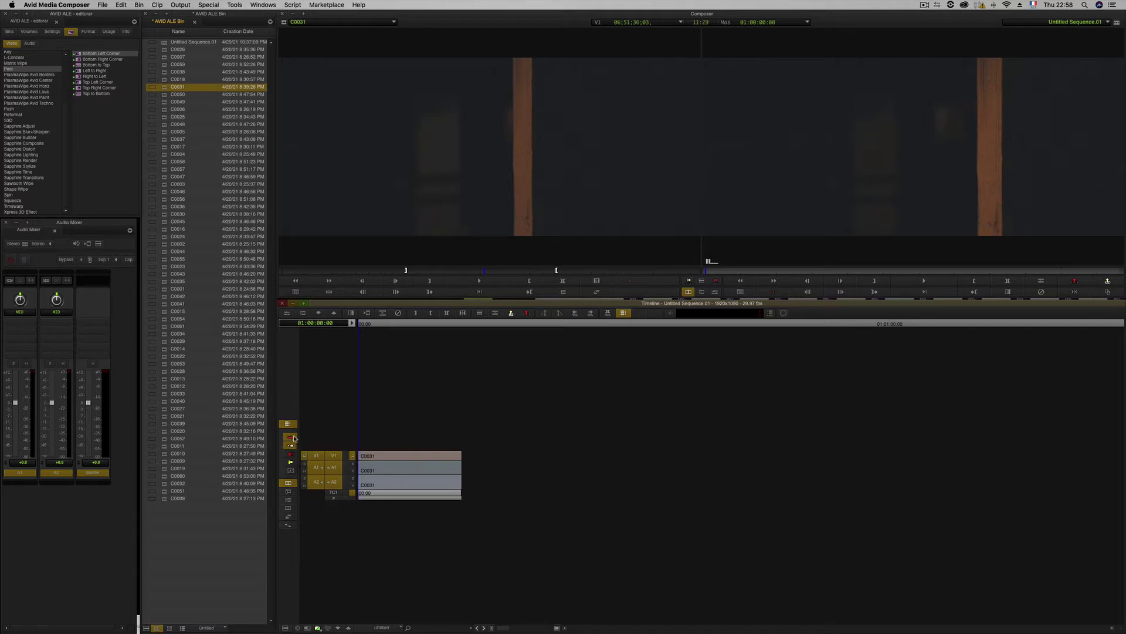
pyautogui.click(291, 454)
pyautogui.click(291, 462)
pyautogui.click(291, 471)
pyautogui.click(292, 472)
pyautogui.click(283, 444)
pyautogui.click(282, 446)
pyautogui.click(281, 449)
pyautogui.click(281, 449)
# Look through the trim, effect and color correction modes and the Motion Effect Editor, and return to source/record mode
pyautogui.click(287, 493)
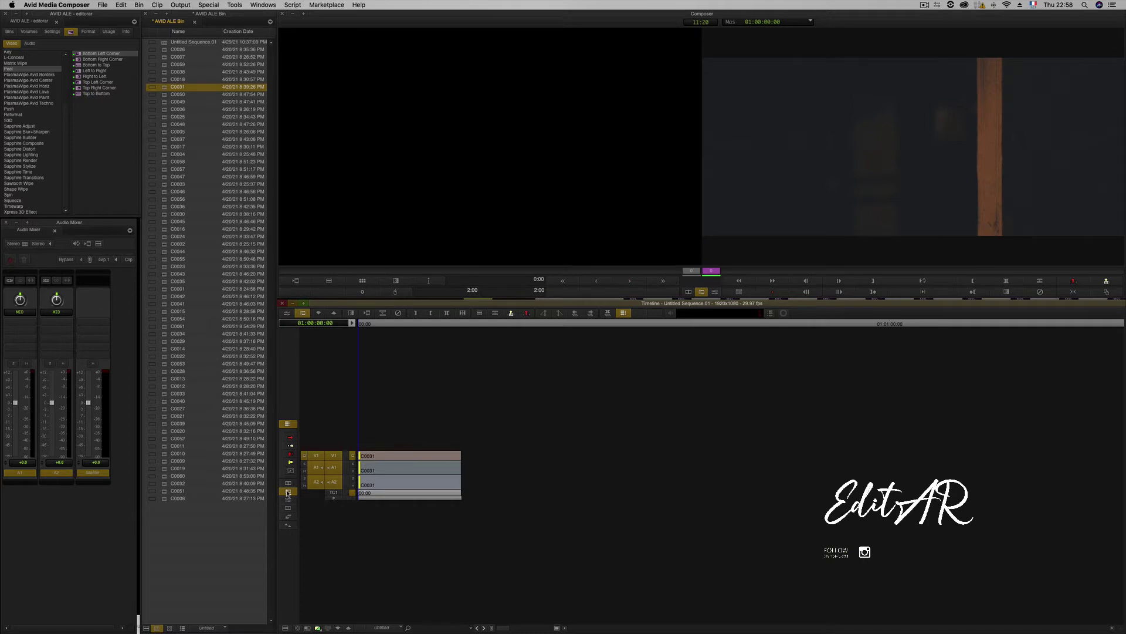
pyautogui.click(288, 500)
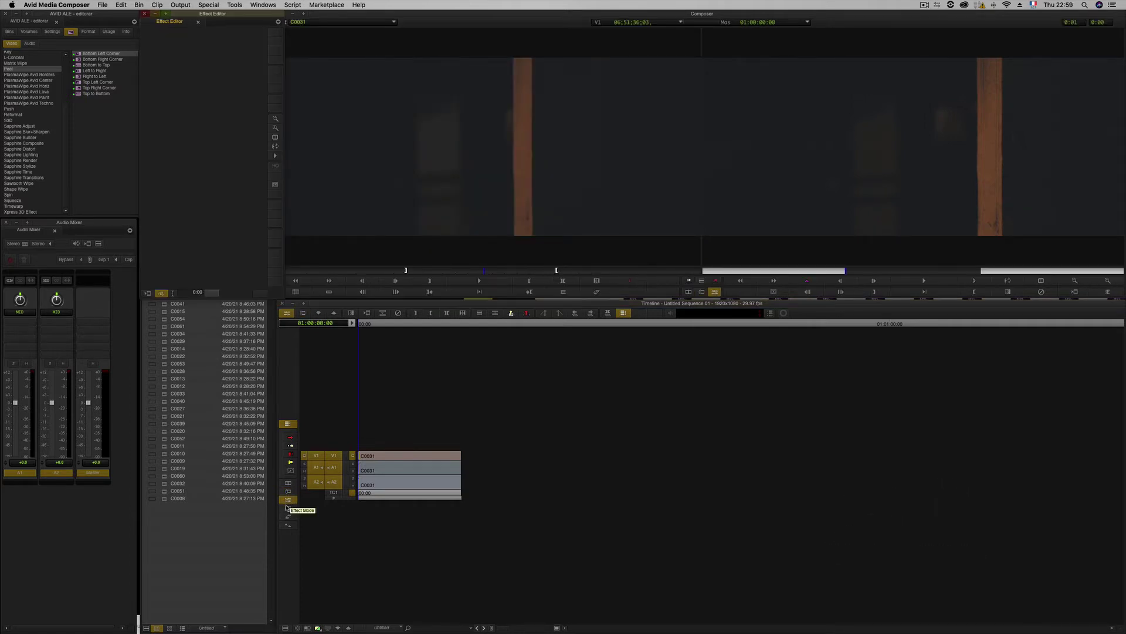
pyautogui.click(288, 510)
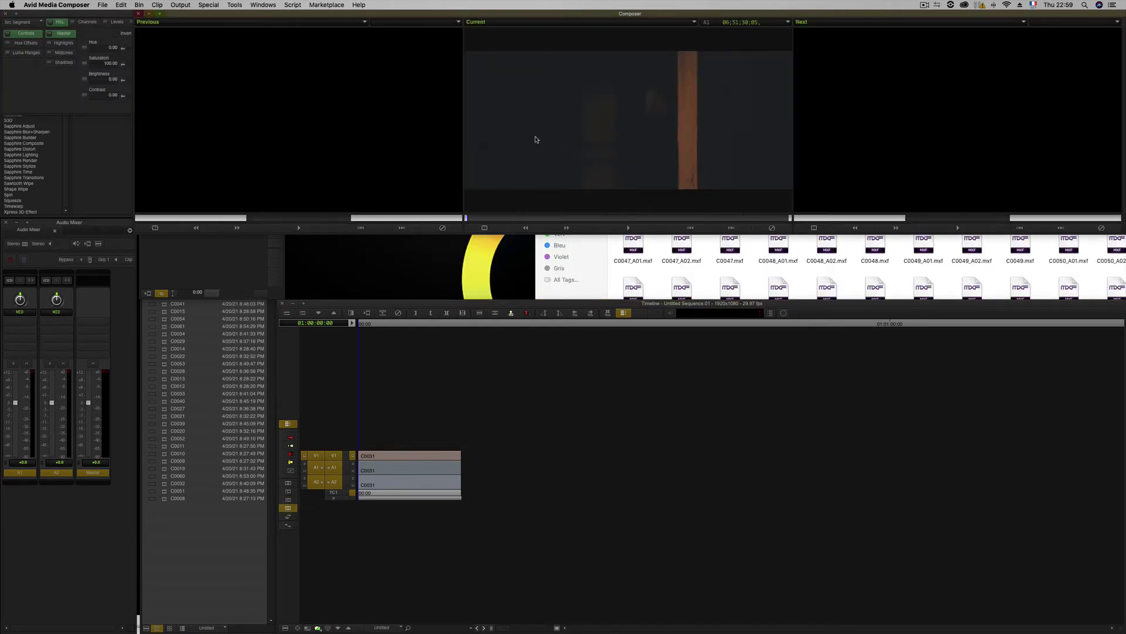
pyautogui.click(288, 518)
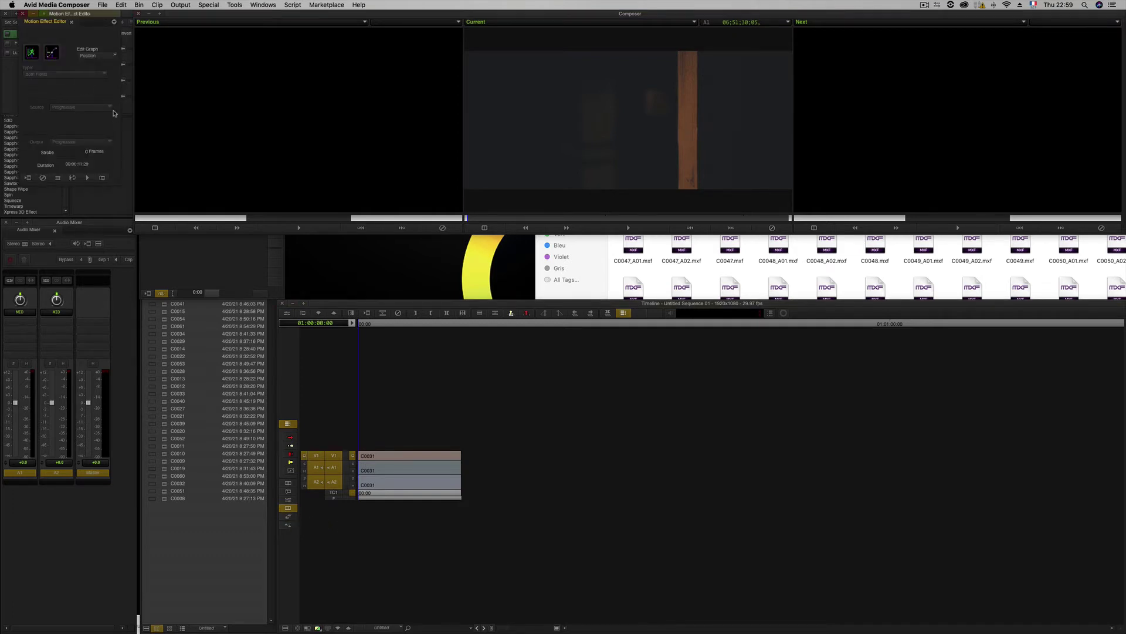
pyautogui.click(288, 525)
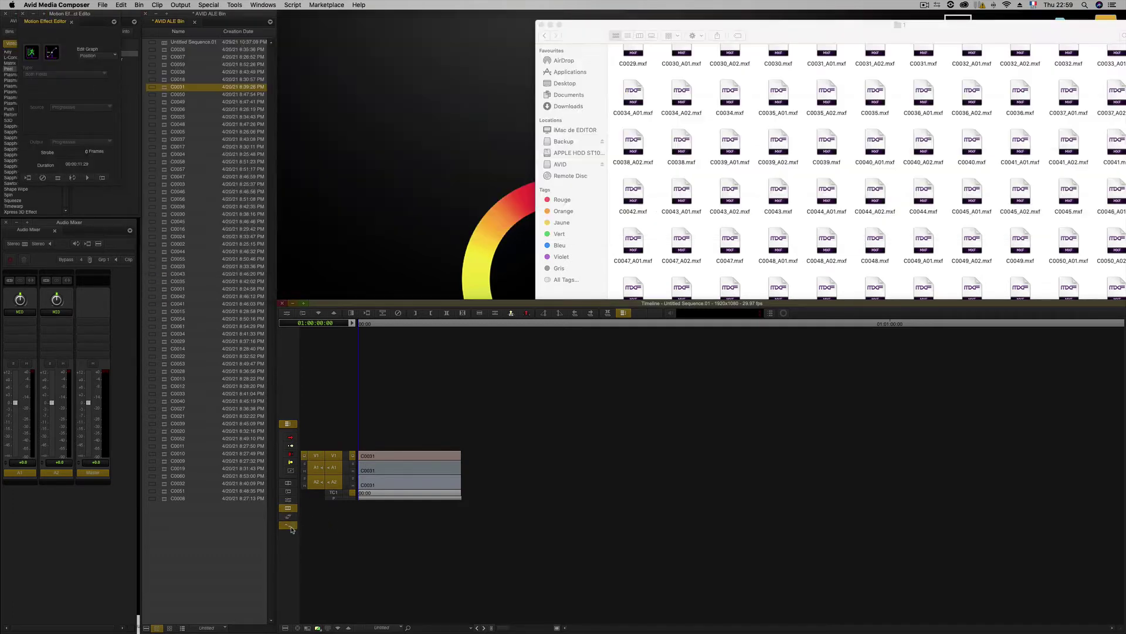
pyautogui.click(292, 528)
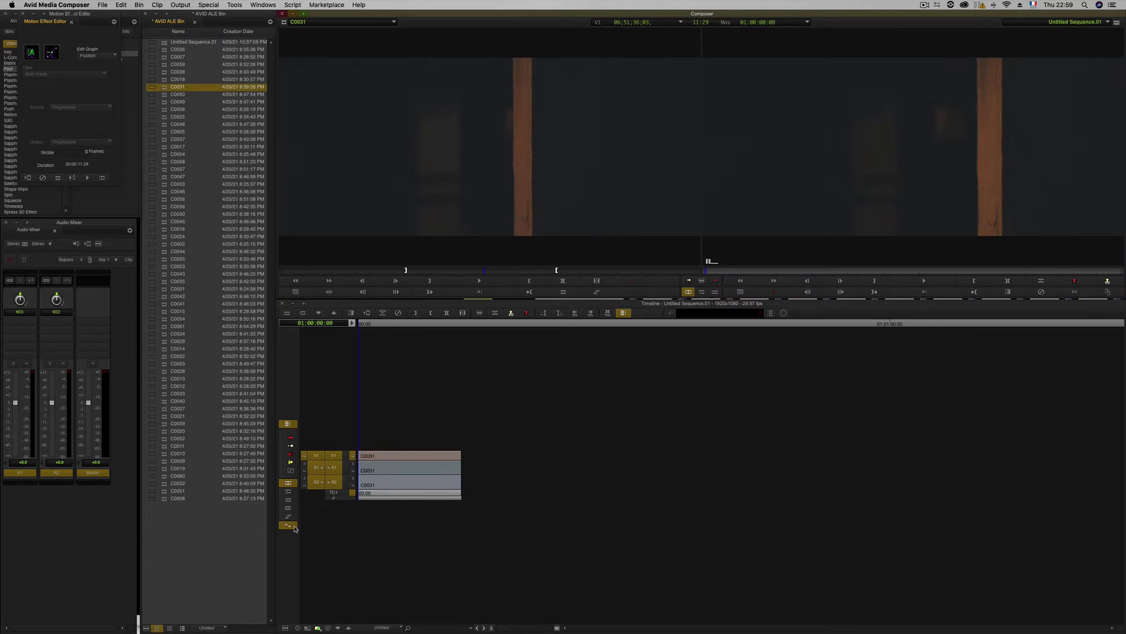
pyautogui.click(289, 526)
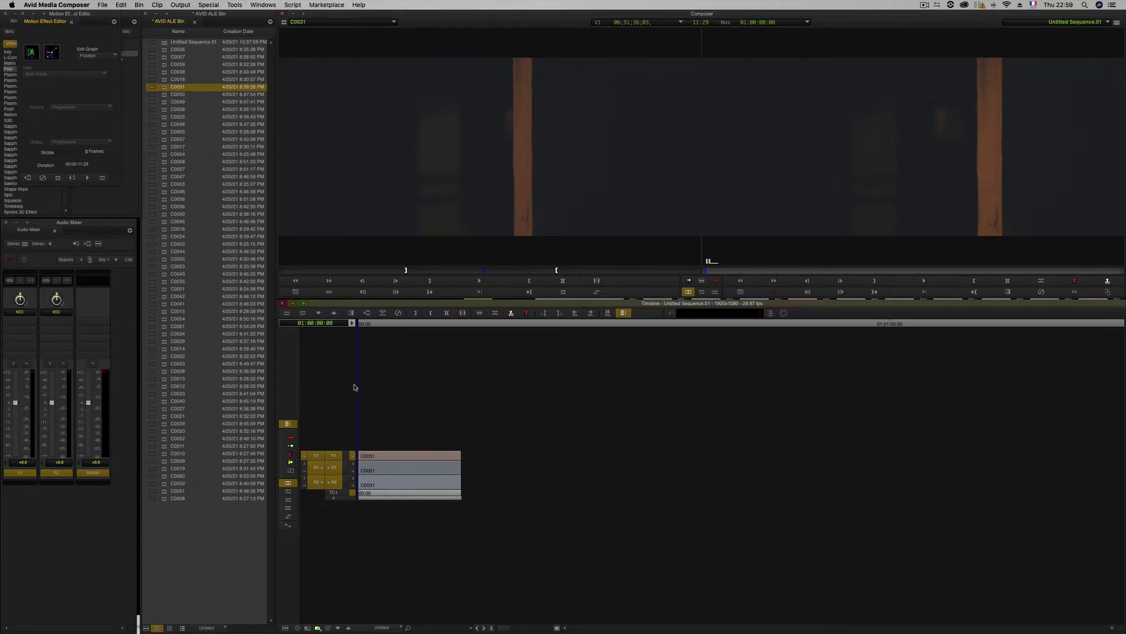
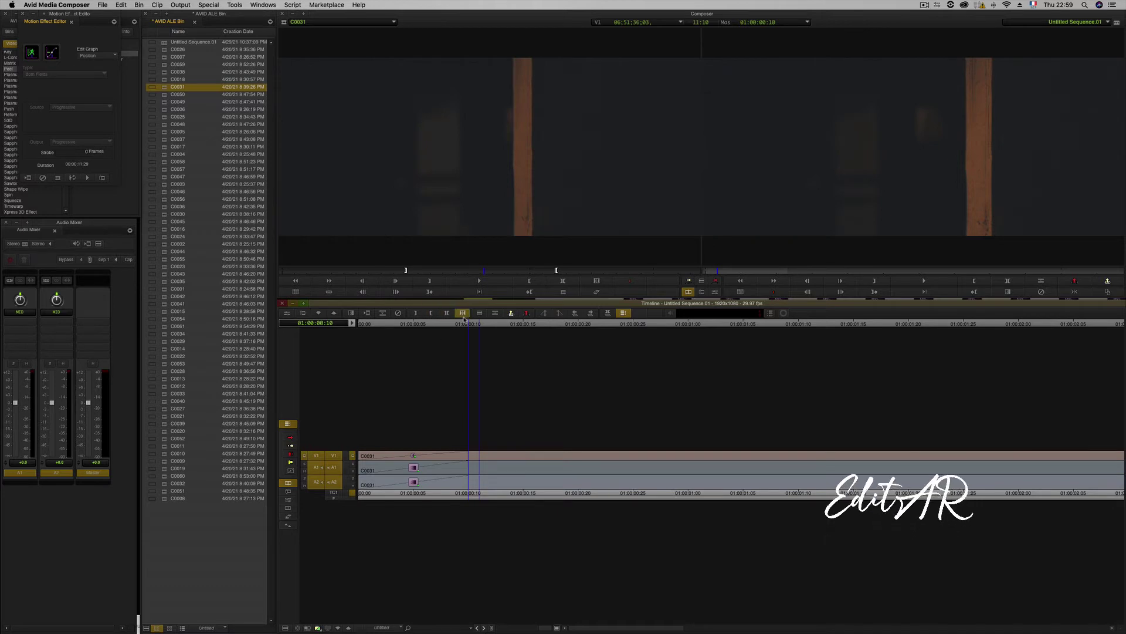
# Play the opening of the sequence from 01:00:00:00 to check the fade at the head of the C0031 clip
pyautogui.moveTo(469, 341); pyautogui.dragTo(388, 338)
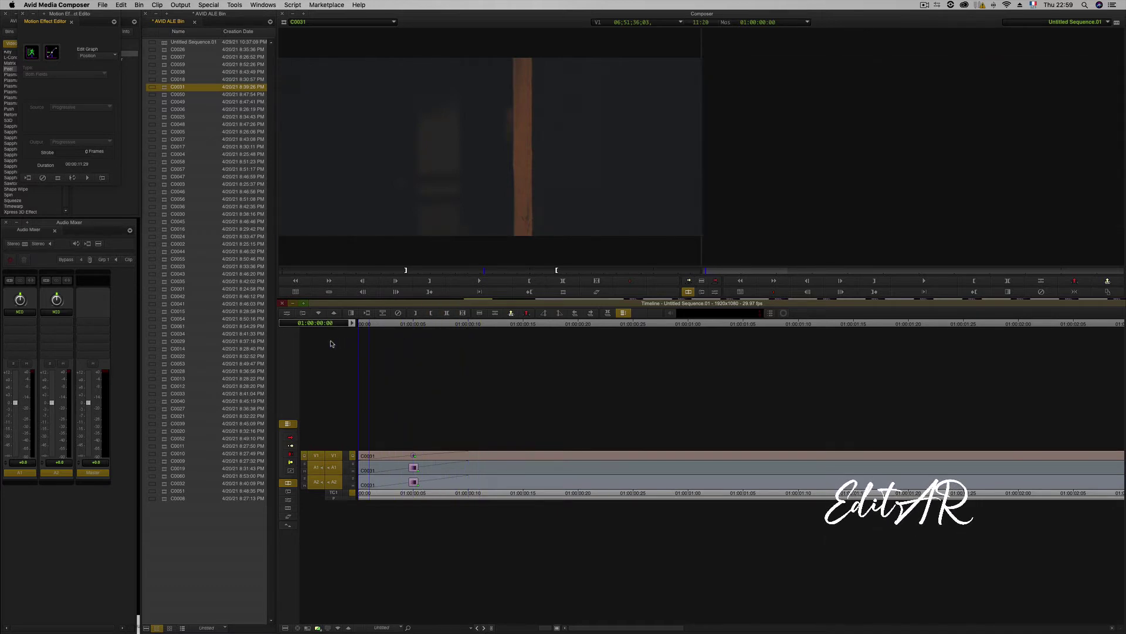
pyautogui.click(924, 280)
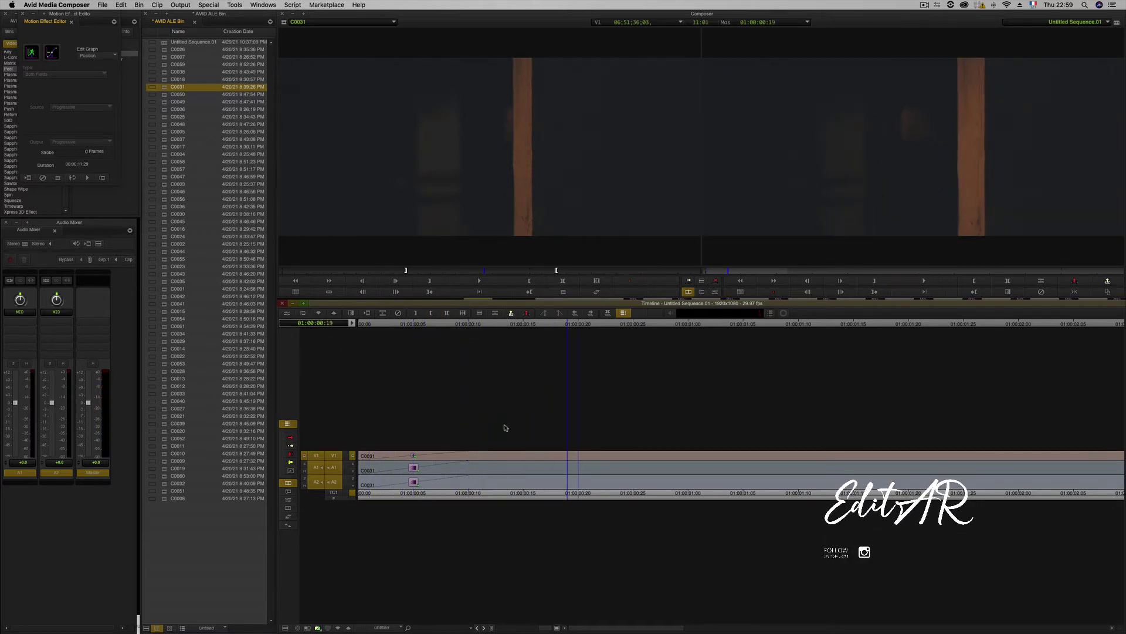
pyautogui.click(370, 326)
pyautogui.press('space')
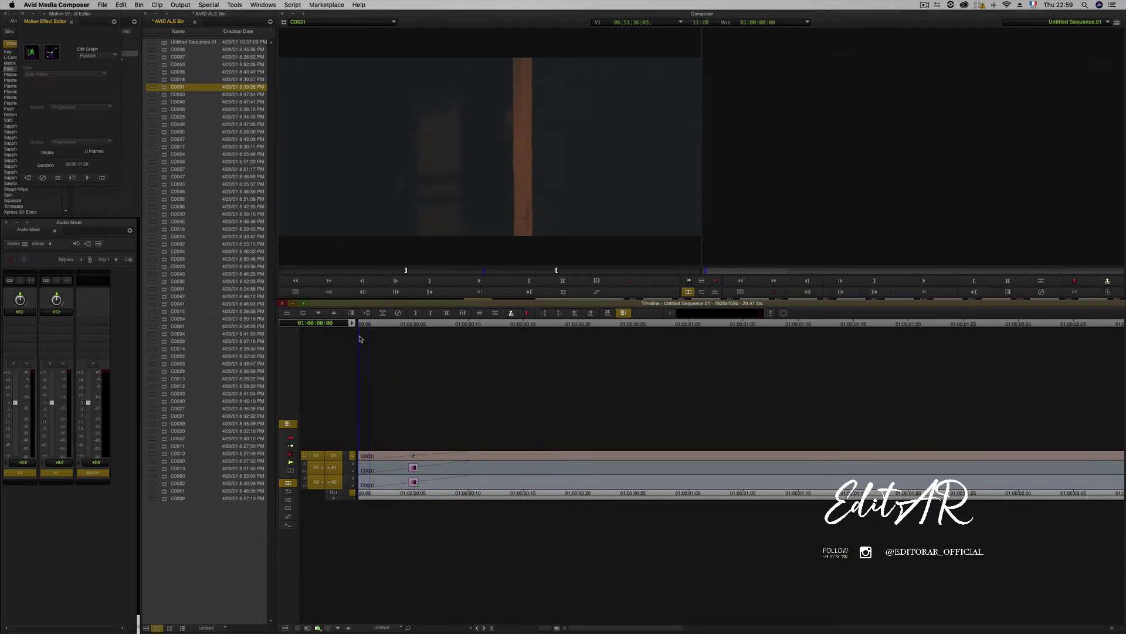
pyautogui.press('Home')
pyautogui.click(444, 340)
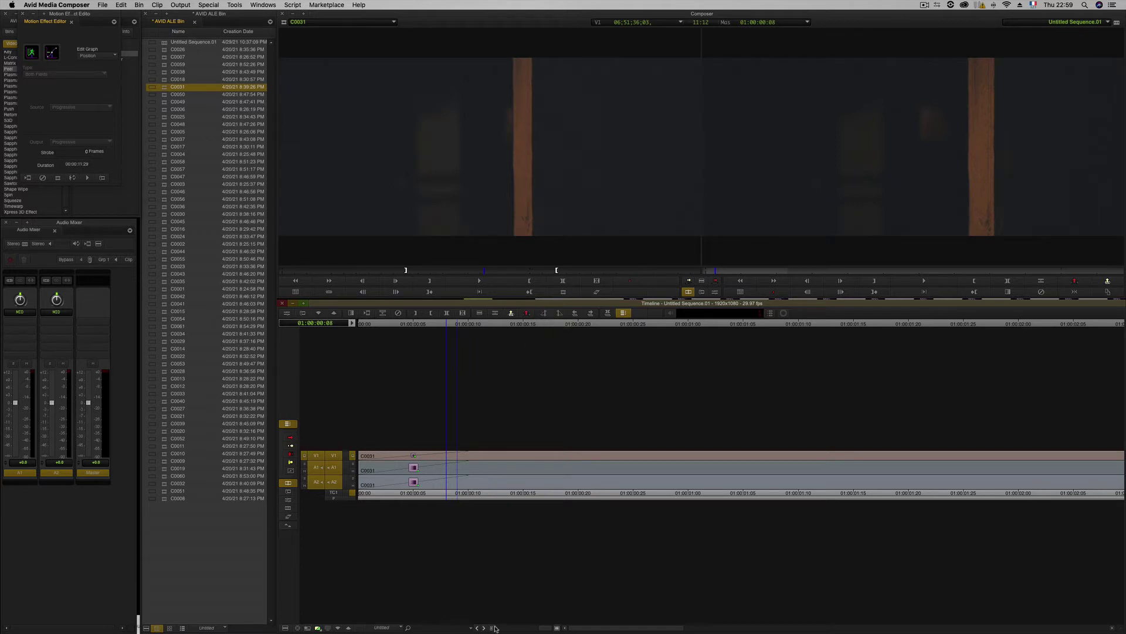
# Apply a tail fade to the end of the C0031 clip on all tracks from 01:00:10:24
pyautogui.moveTo(492, 628); pyautogui.dragTo(458, 619)
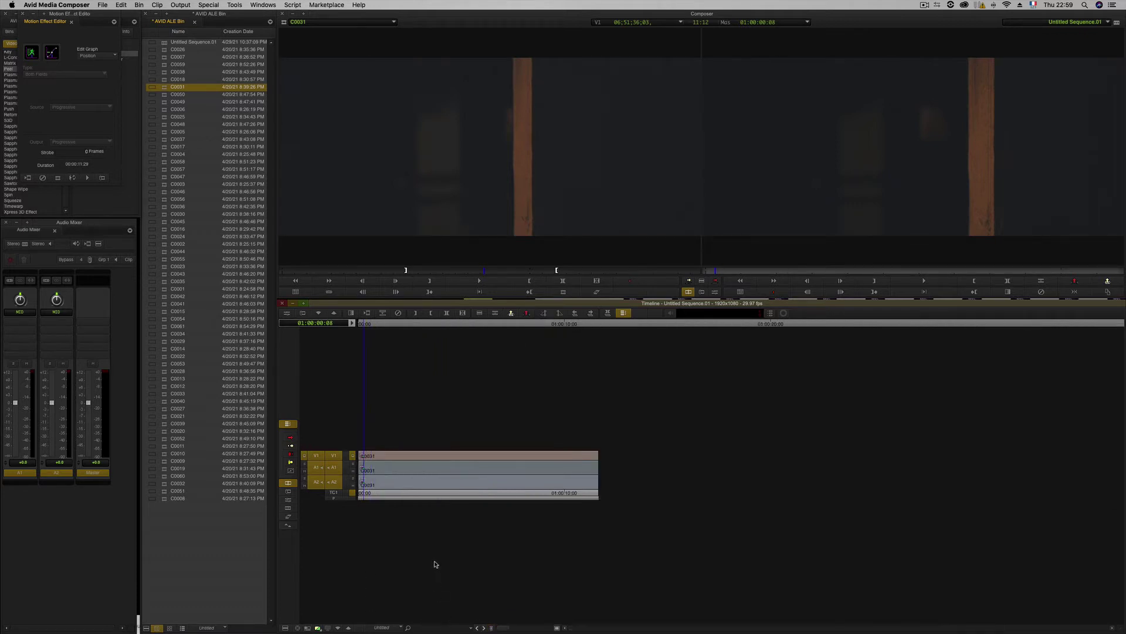
pyautogui.moveTo(572, 324); pyautogui.dragTo(583, 328)
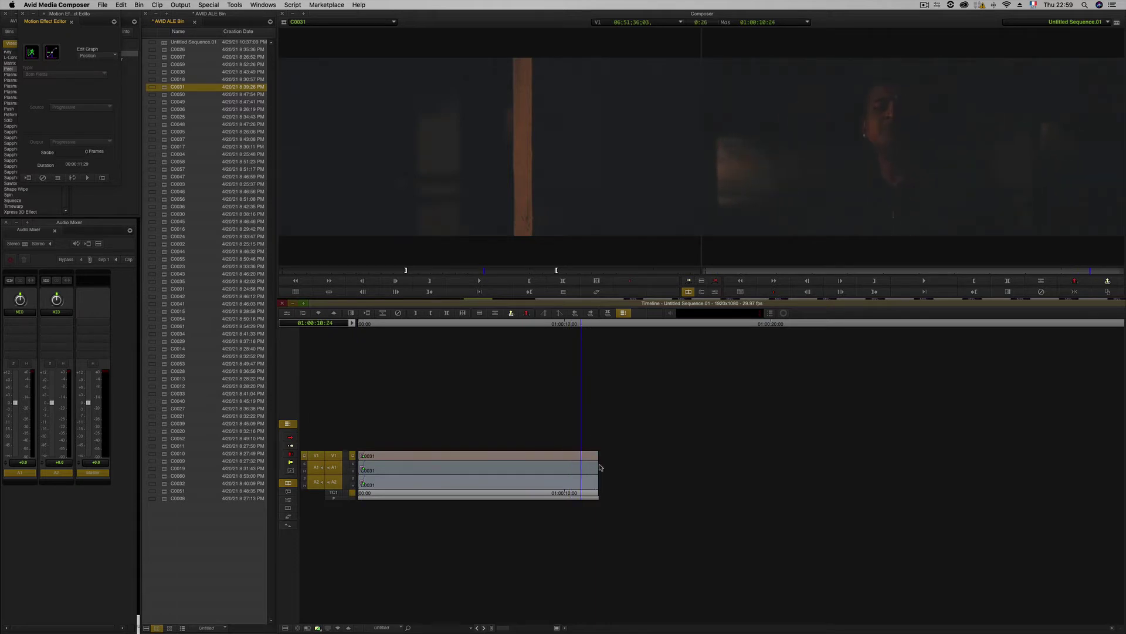
pyautogui.click(560, 314)
pyautogui.moveTo(582, 325)
pyautogui.mouseDown()
pyautogui.moveTo(599, 328)
pyautogui.moveTo(567, 329)
pyautogui.moveTo(601, 332)
pyautogui.mouseUp()
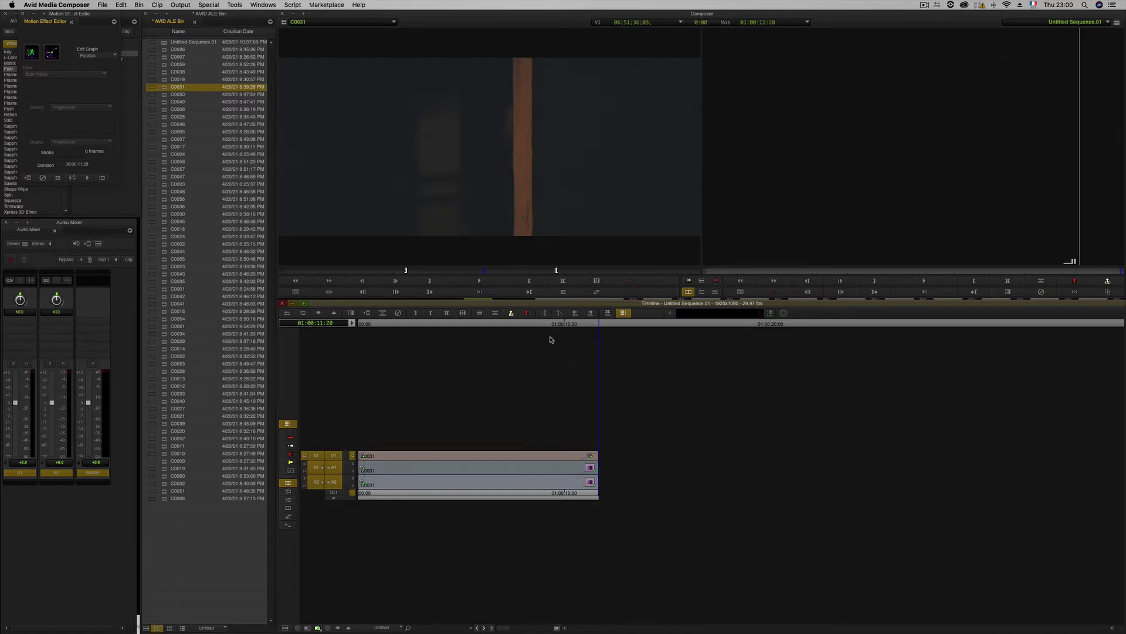
# Split the C0031 clip on all tracks at 01:00:05:00 with Add Edit
pyautogui.click(458, 324)
pyautogui.moveTo(458, 326); pyautogui.dragTo(463, 326)
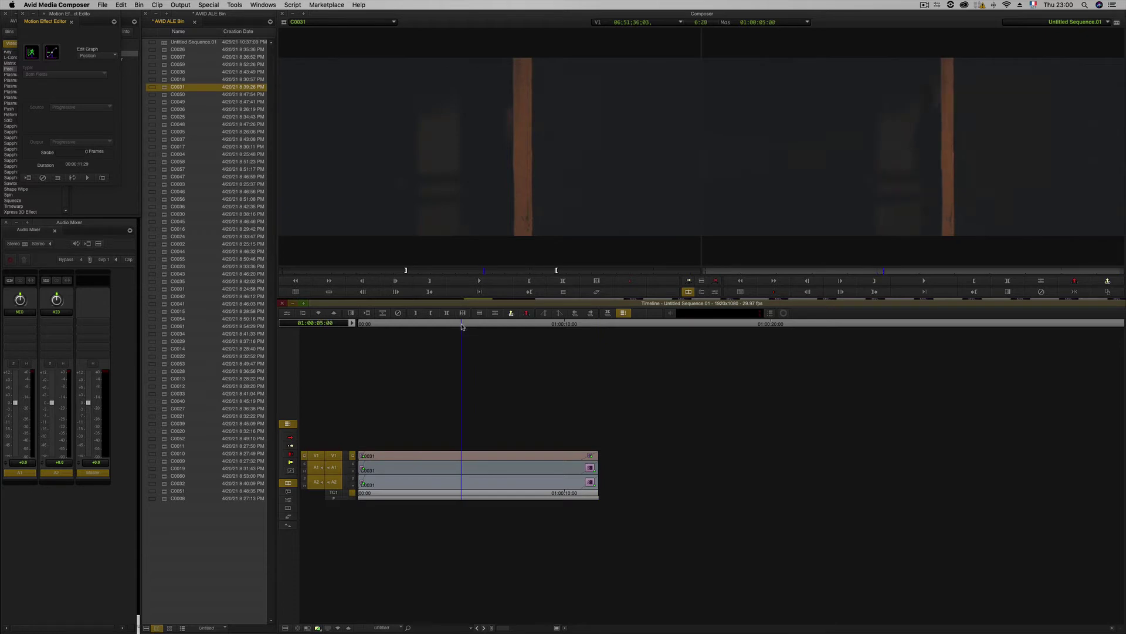
pyautogui.click(496, 314)
pyautogui.press('Right')
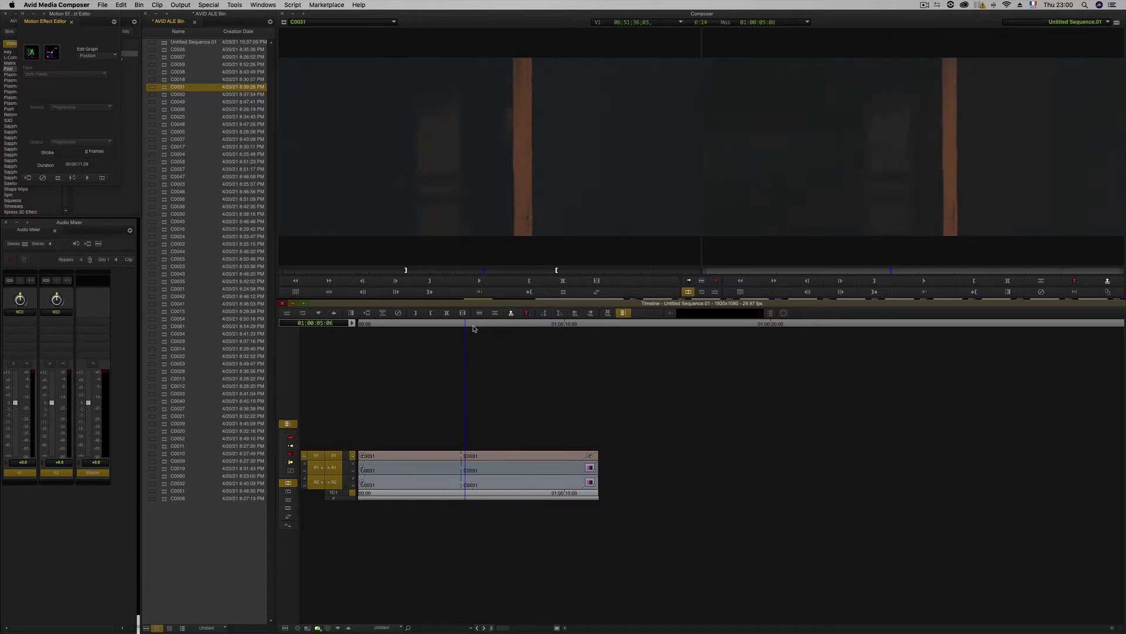
# Add three more edits across all tracks of the C0031 clip, including ones at 01:00:08:24 and 01:00:02:20
pyautogui.moveTo(457, 325); pyautogui.dragTo(539, 327)
pyautogui.click(496, 314)
pyautogui.click(515, 325)
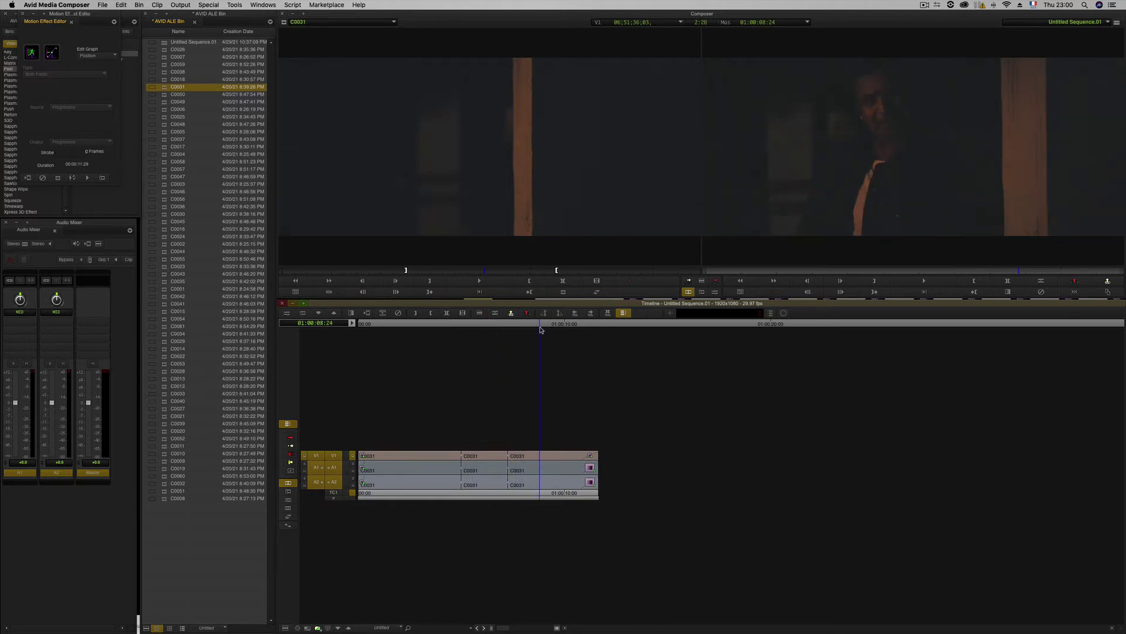
pyautogui.click(495, 315)
pyautogui.moveTo(537, 326); pyautogui.dragTo(418, 352)
pyautogui.click(494, 314)
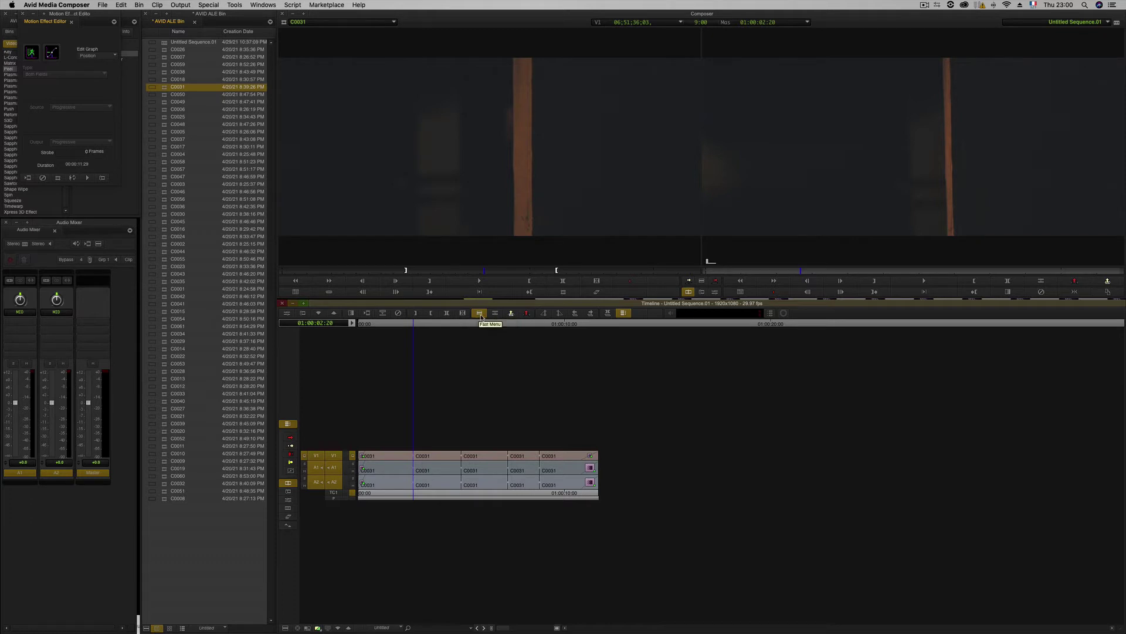
# Open Quick Transition for the cut at 01:00:05:00 on all tracks and choose Dissolve as the transition
pyautogui.moveTo(419, 326); pyautogui.dragTo(463, 325)
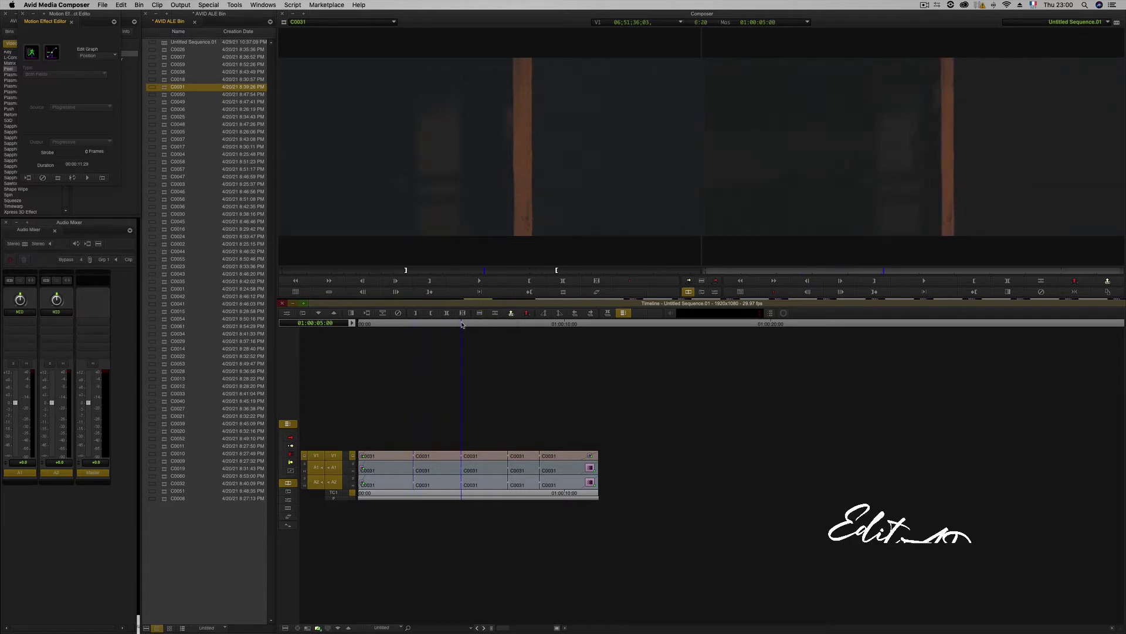
pyautogui.click(558, 628)
pyautogui.click(558, 628)
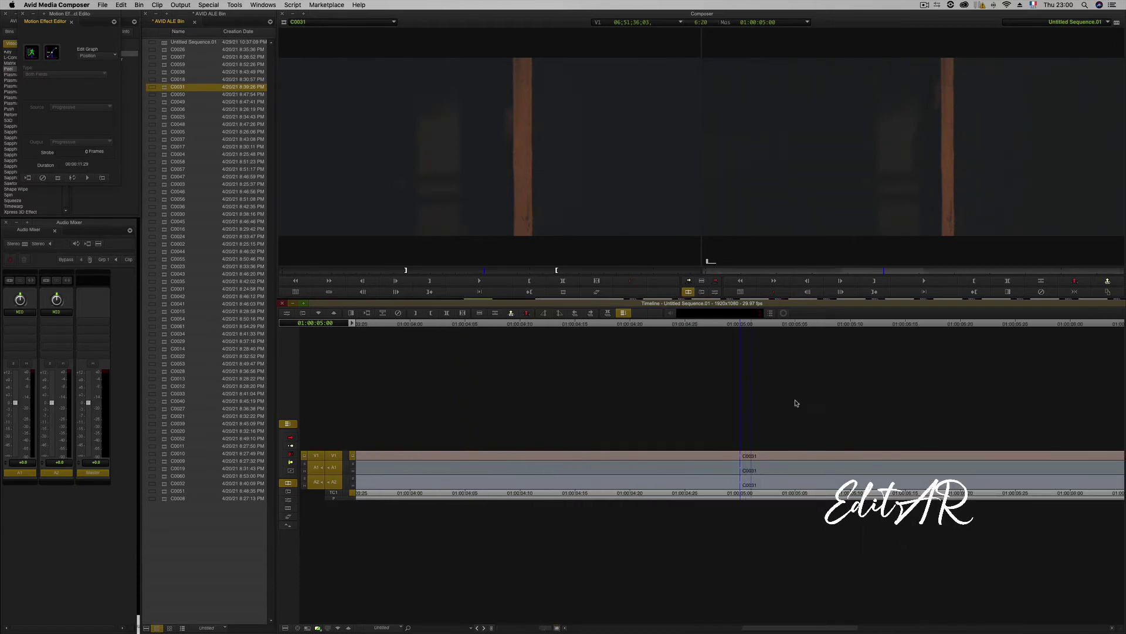
pyautogui.click(1006, 292)
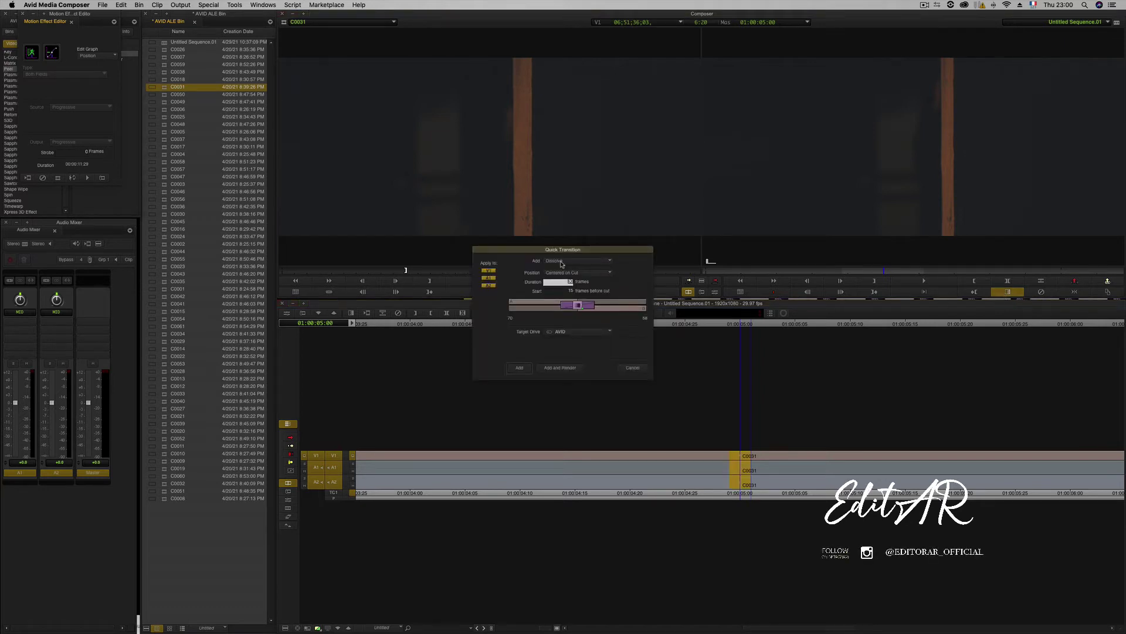
pyautogui.click(580, 261)
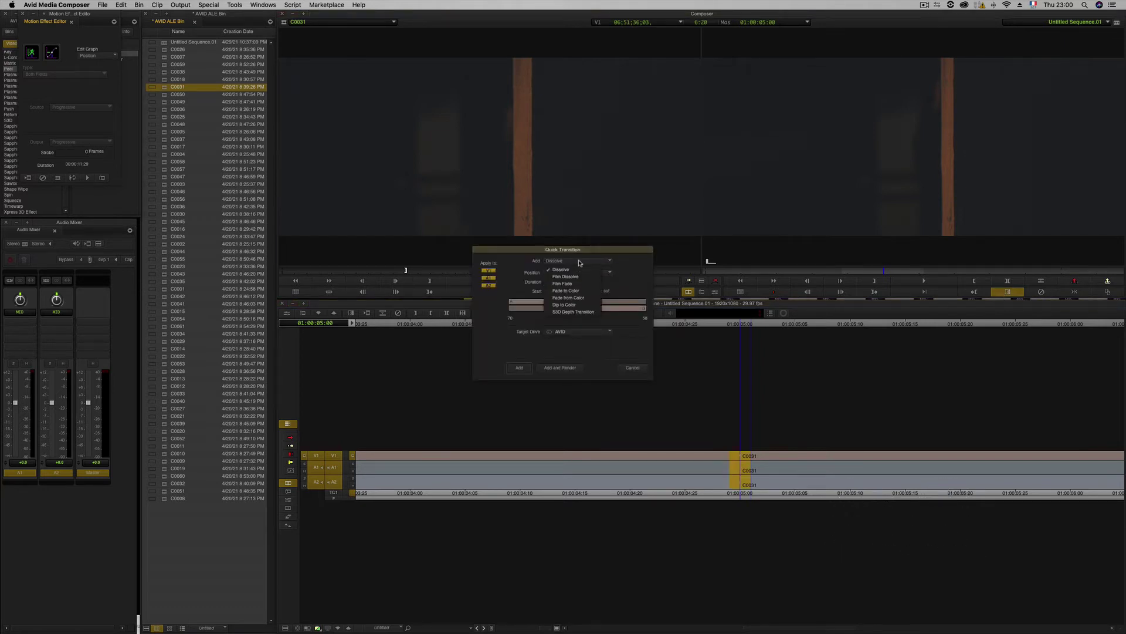
pyautogui.click(563, 269)
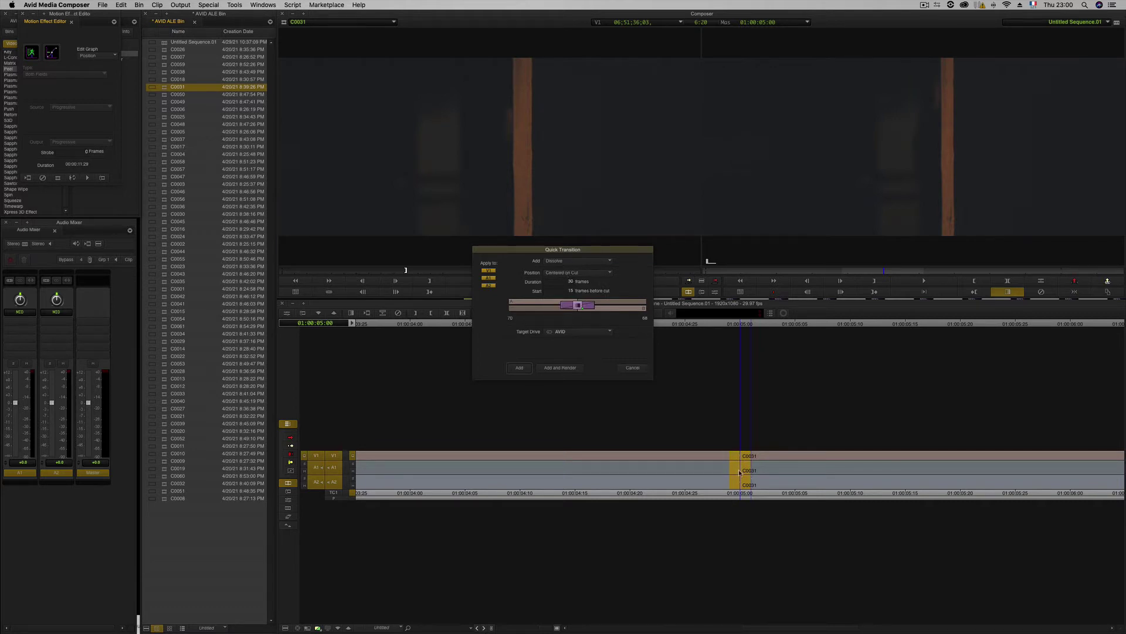
# Try the Ending at Cut and Starting at Cut positions for the dissolve
pyautogui.click(579, 273)
pyautogui.click(561, 282)
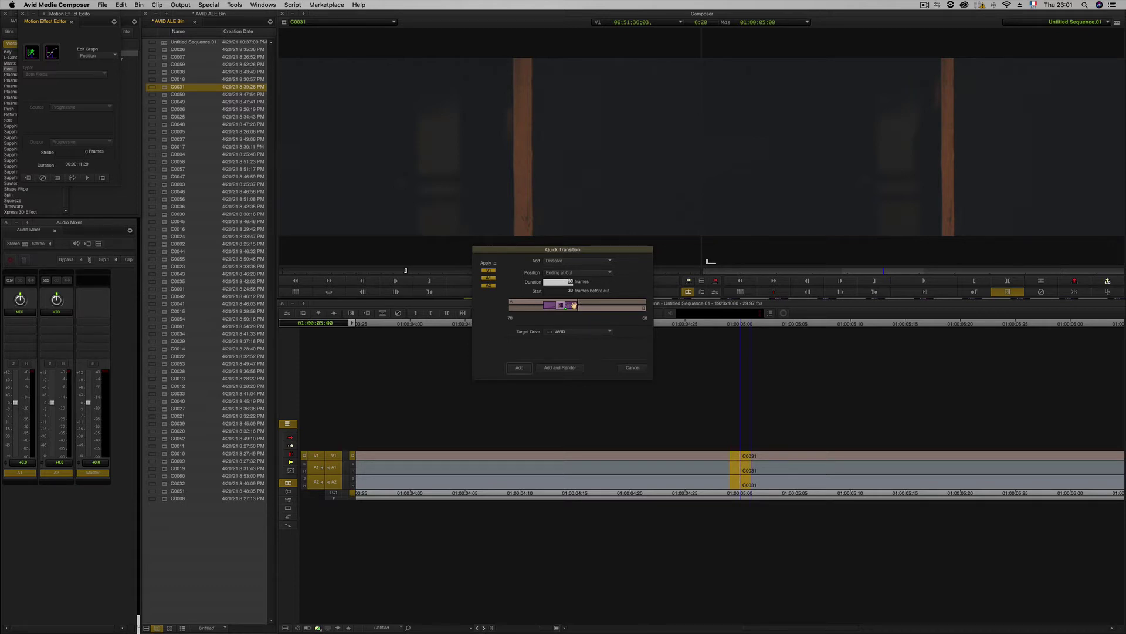
pyautogui.click(587, 274)
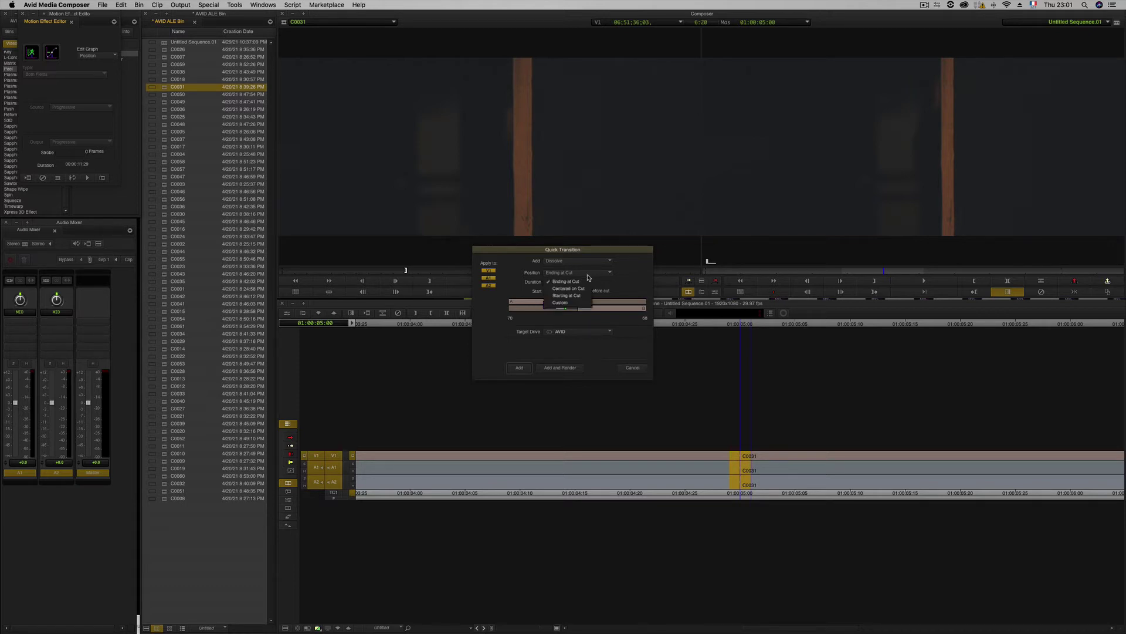
pyautogui.click(573, 295)
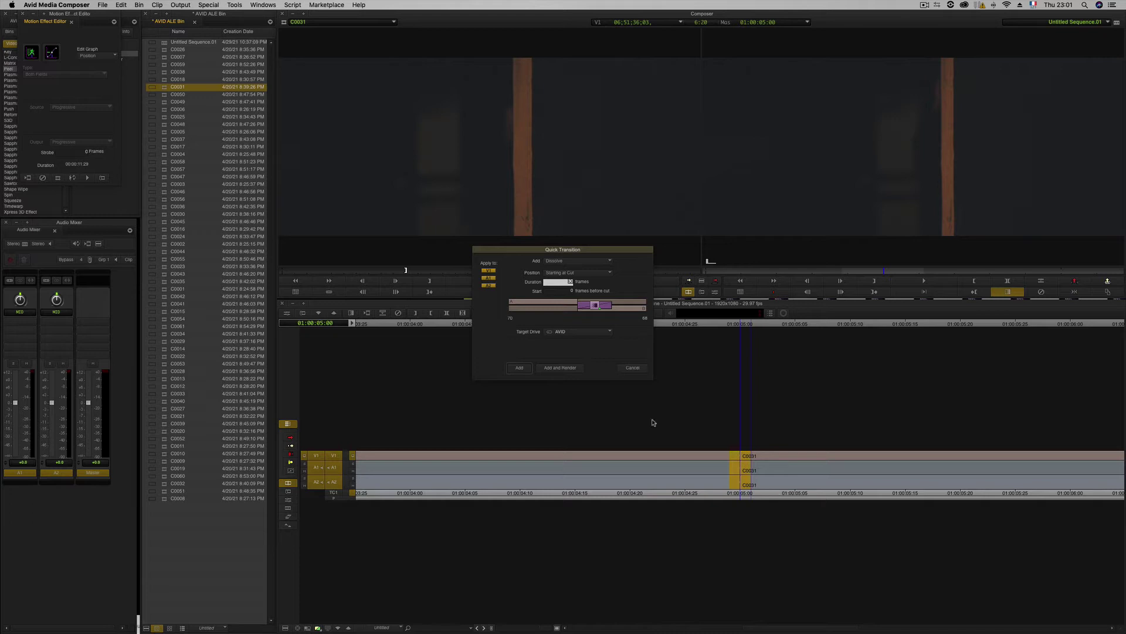
# Try a custom dissolve placement by moving the transition and the clips in its diagram, and switch back to Starting at Cut
pyautogui.click(590, 277)
pyautogui.click(596, 308)
pyautogui.moveTo(538, 306); pyautogui.dragTo(541, 309)
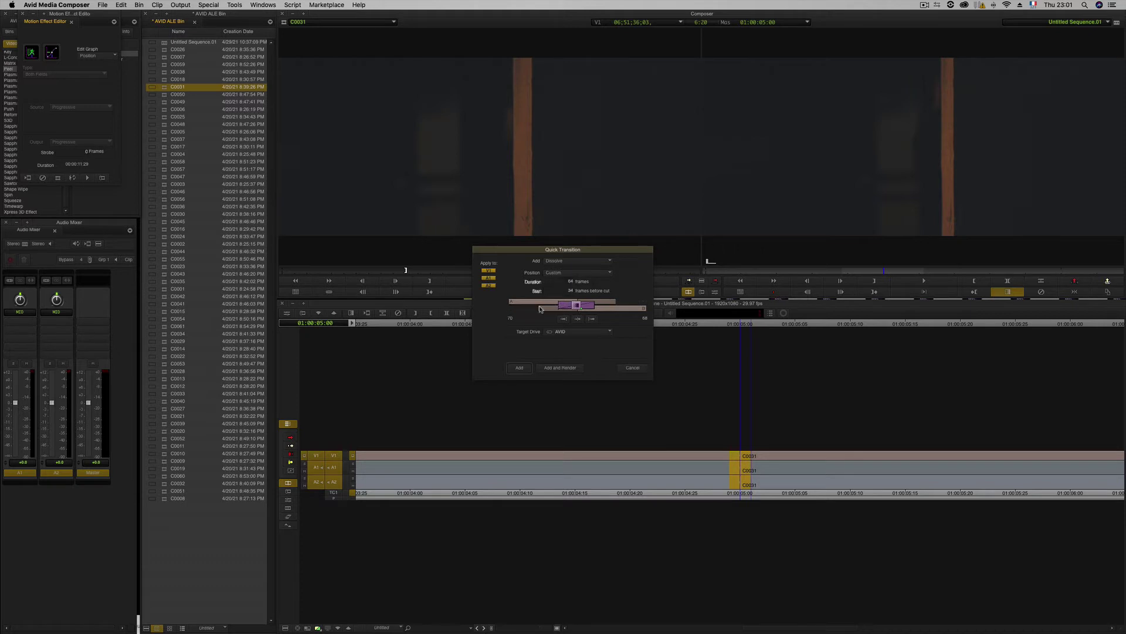
pyautogui.moveTo(636, 306); pyautogui.dragTo(637, 308)
pyautogui.click(572, 273)
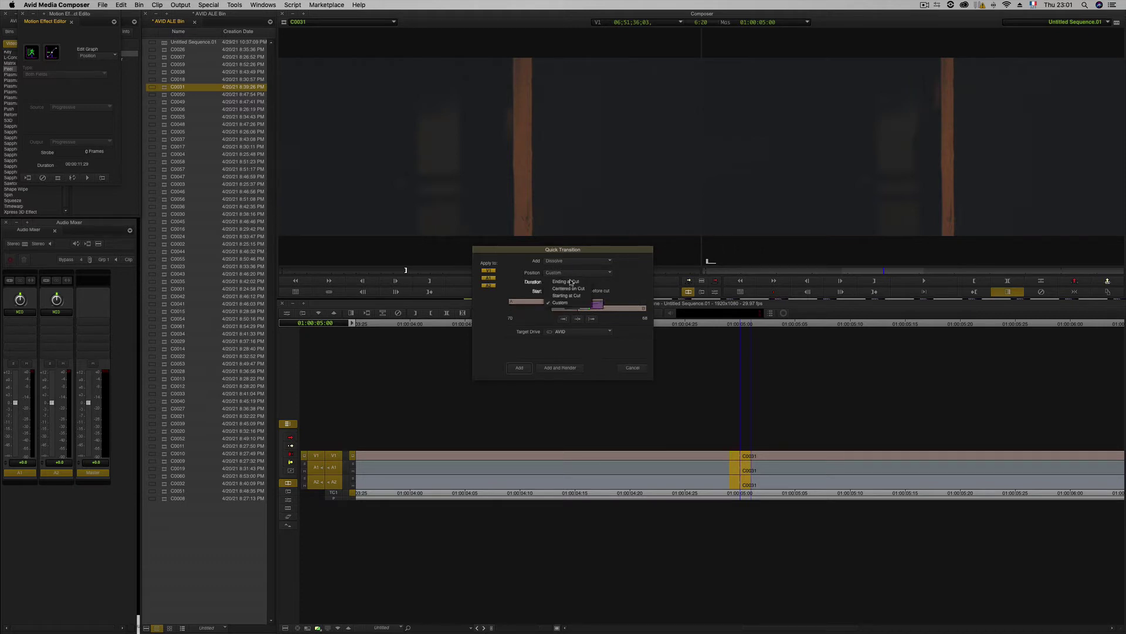
pyautogui.click(565, 295)
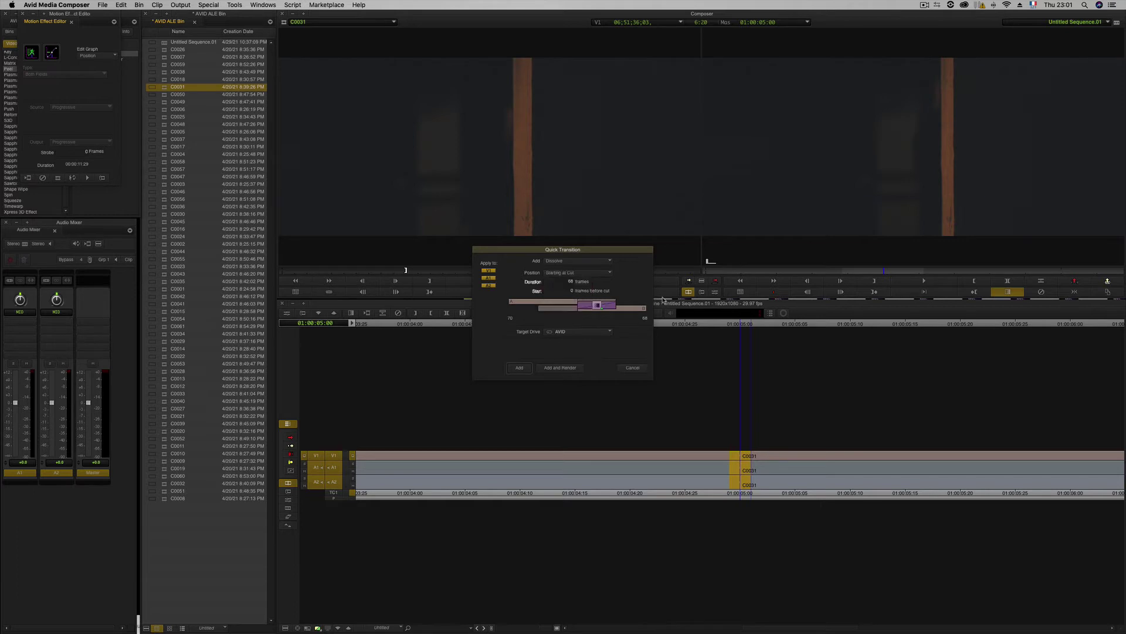
# Center the dissolve on the cut, check its duration and target drive, then add, render and play the transition
pyautogui.click(579, 274)
pyautogui.click(574, 288)
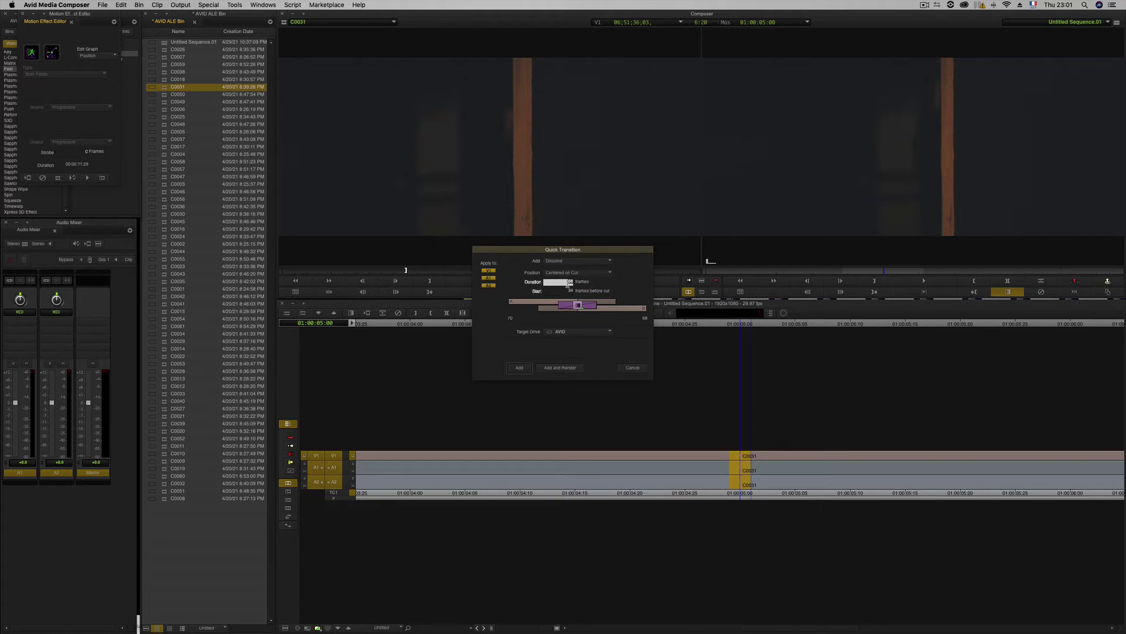
pyautogui.moveTo(569, 284); pyautogui.dragTo(583, 287)
pyautogui.click(559, 331)
pyautogui.click(563, 343)
pyautogui.click(565, 371)
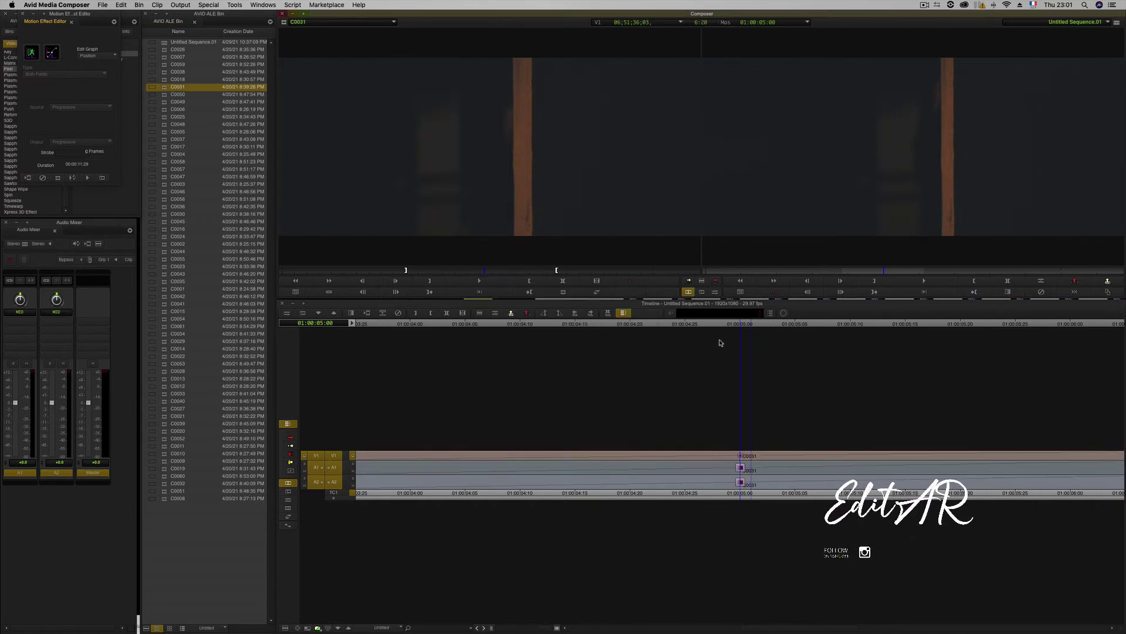
pyautogui.press('space')
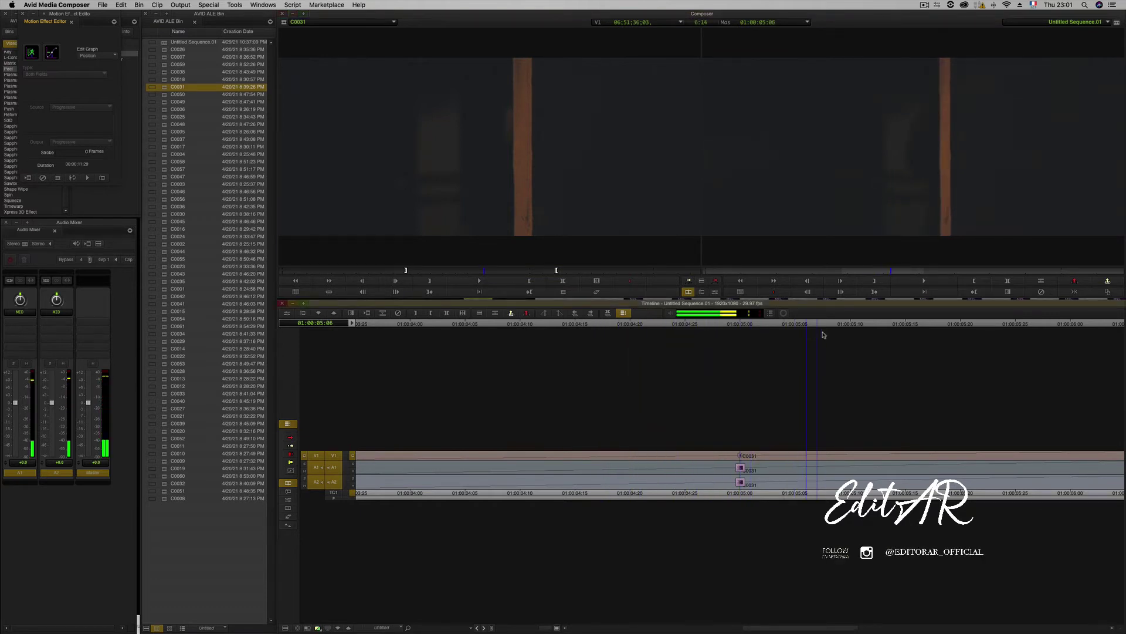
# Stop playback and undo the dissolve added at the 01:00:05:00 cut
pyautogui.press('space')
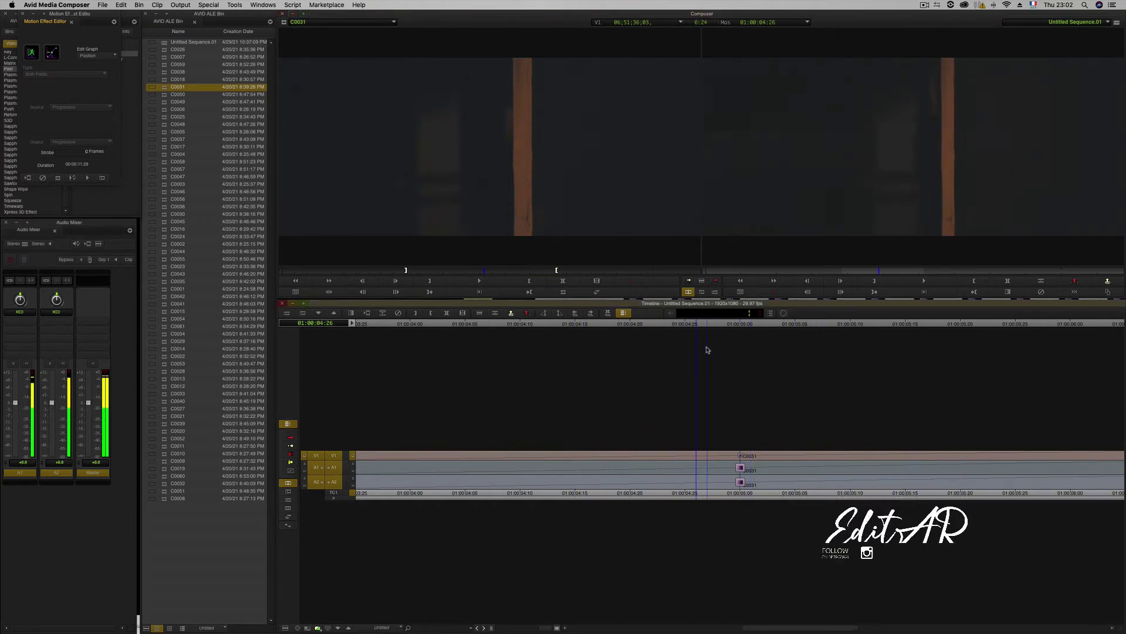
pyautogui.press('super+z')
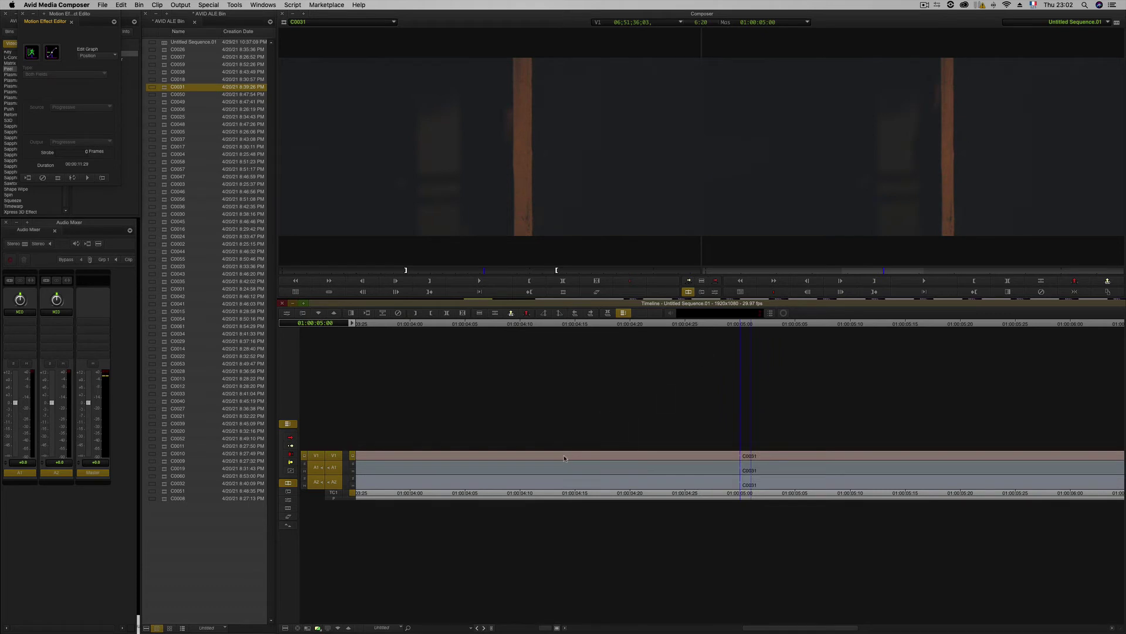
# Lift the segment starting at 01:00:05:00 and the one starting at 01:00:02:20 from all tracks, leaving a gap
pyautogui.click(493, 628)
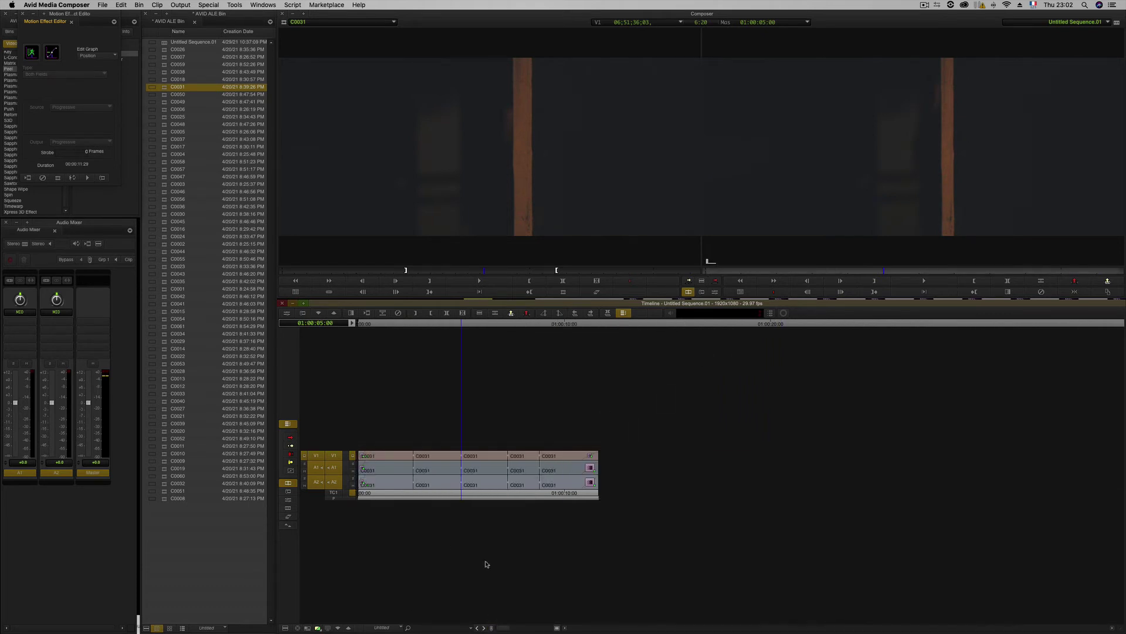
pyautogui.click(485, 461)
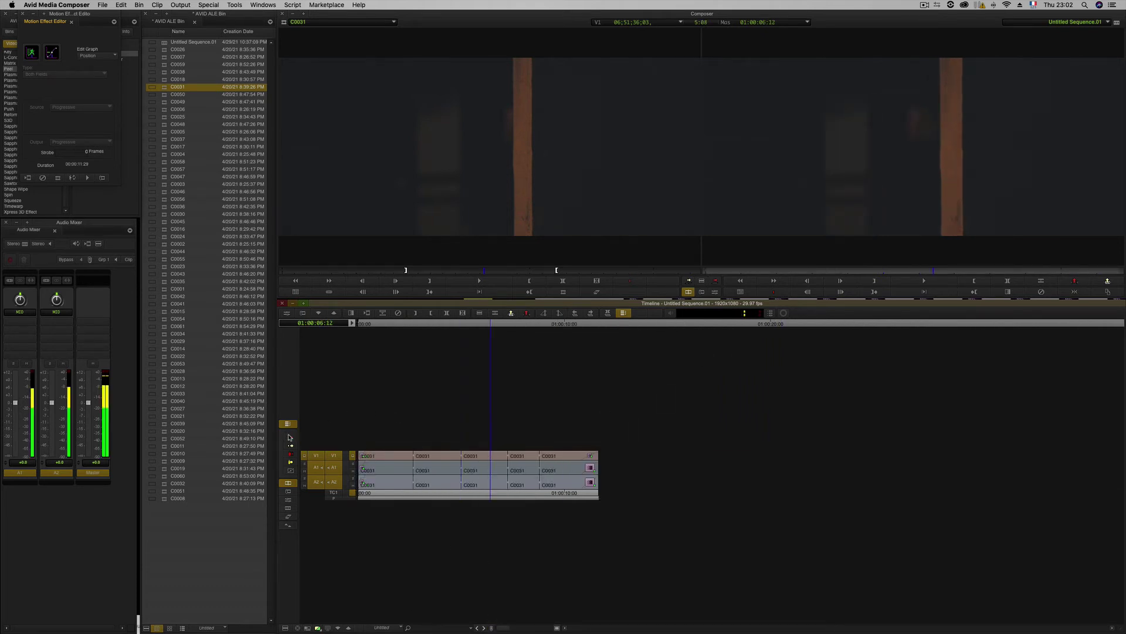
pyautogui.click(493, 456)
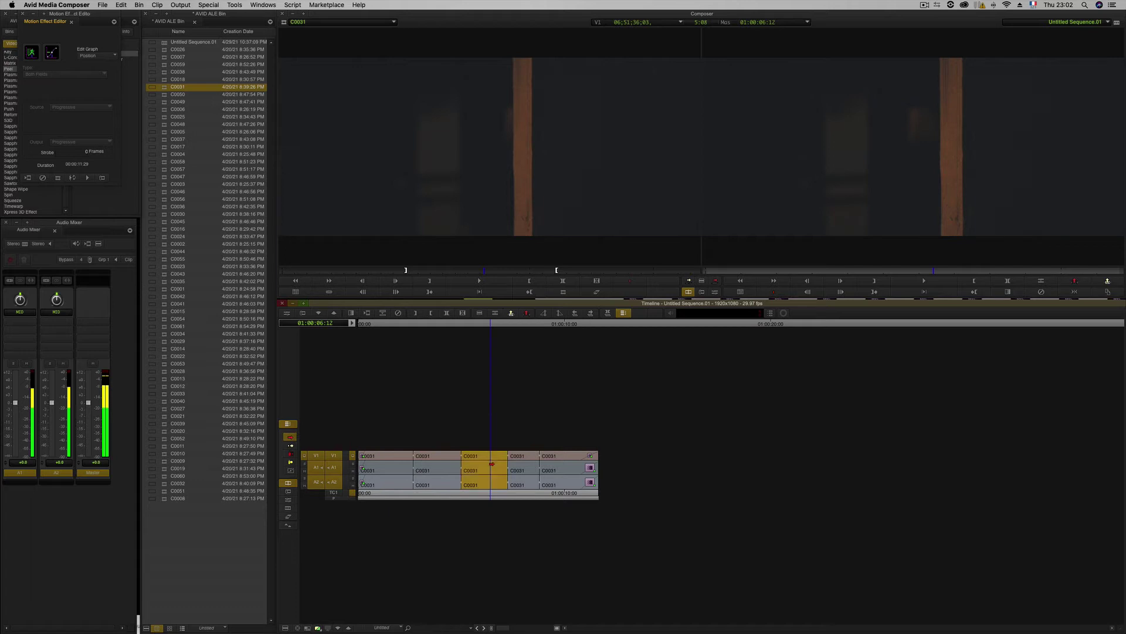
pyautogui.press('Delete')
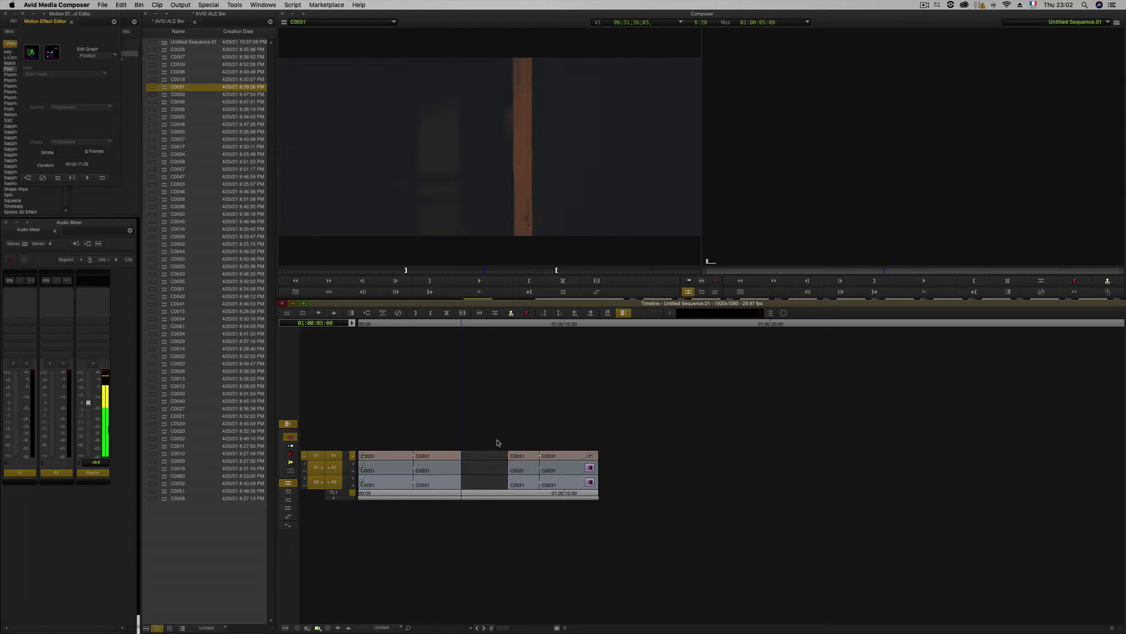
pyautogui.moveTo(526, 325); pyautogui.dragTo(399, 371)
pyautogui.click(441, 484)
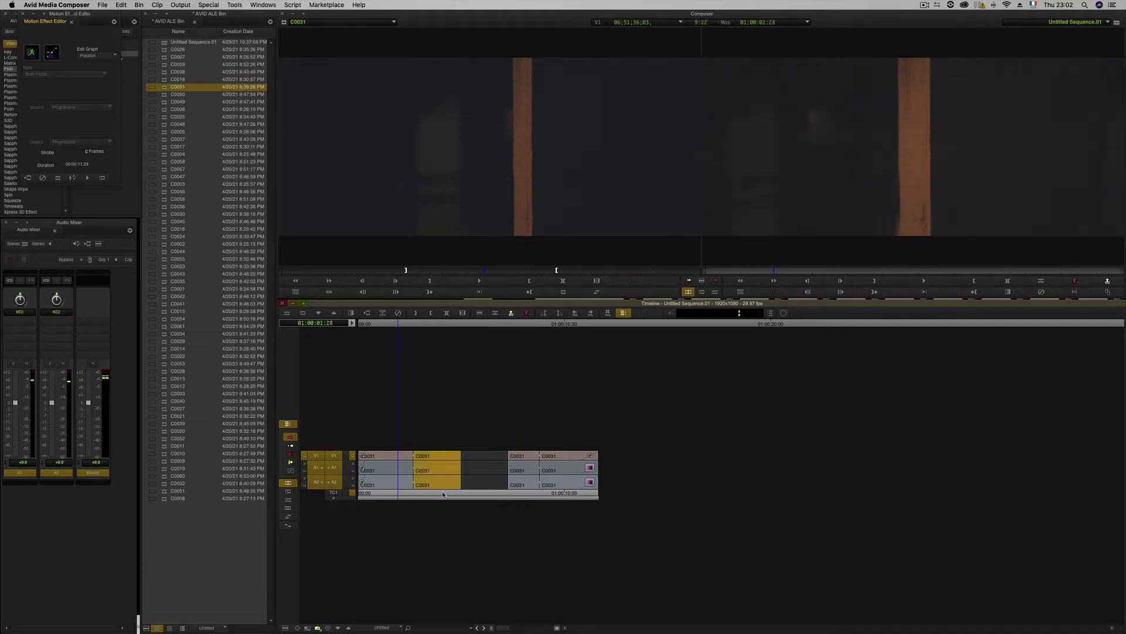
pyautogui.press('Delete')
# Select the gap on V1, A1 and A2, extract it to close the sequence, and turn off the segment modes
pyautogui.click(470, 456)
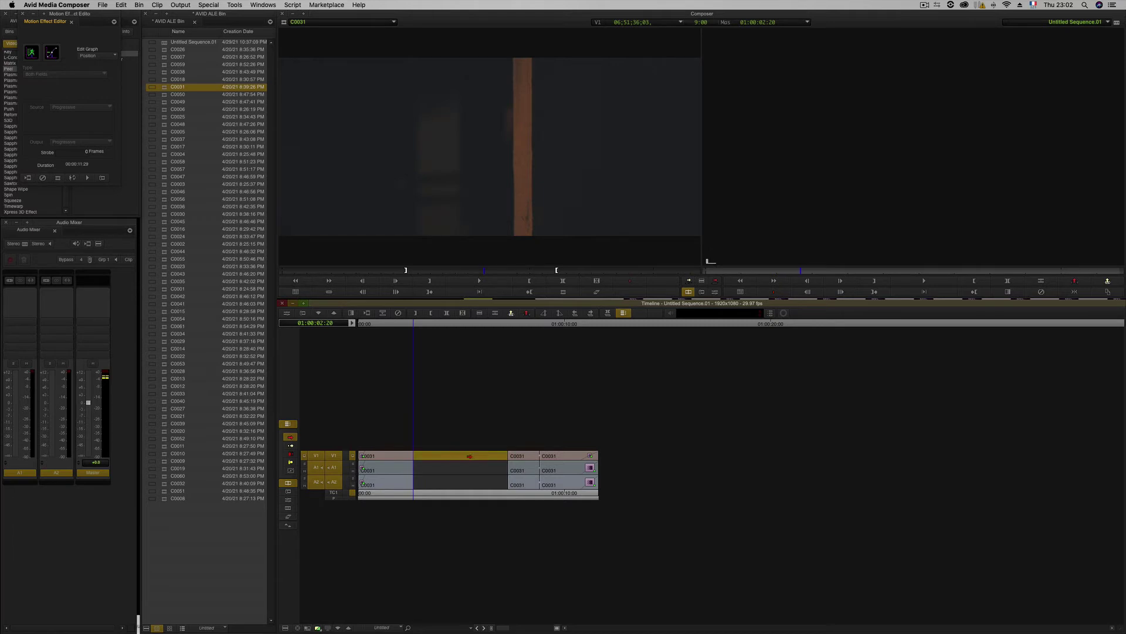
pyautogui.keyDown('shift'); pyautogui.click(467, 474); pyautogui.keyUp('shift')
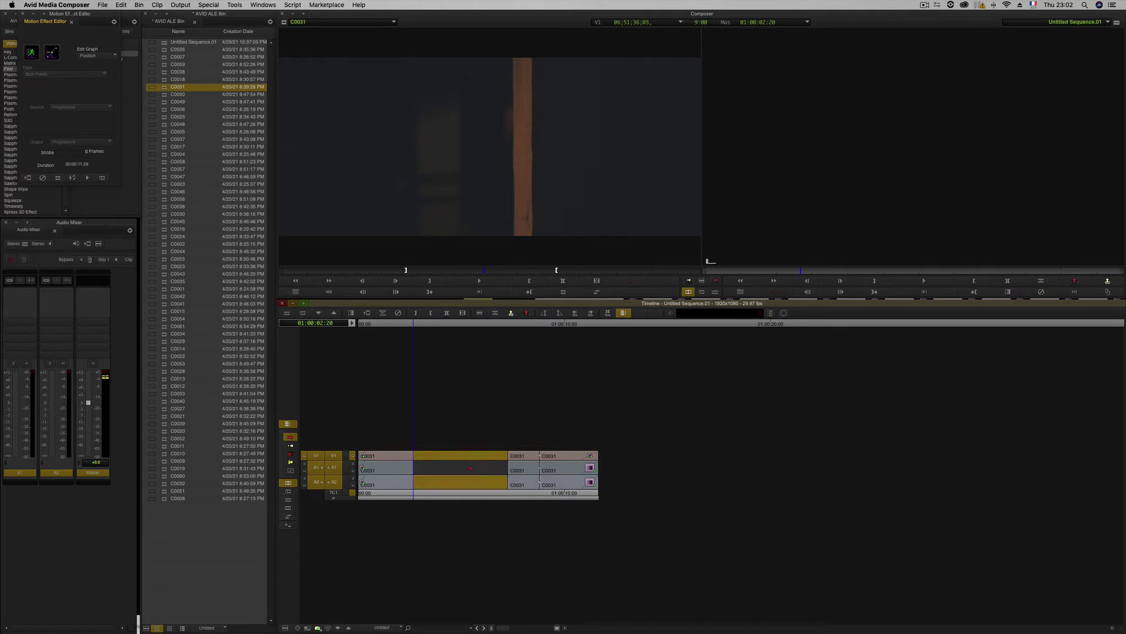
pyautogui.keyDown('shift'); pyautogui.click(470, 468); pyautogui.keyUp('shift')
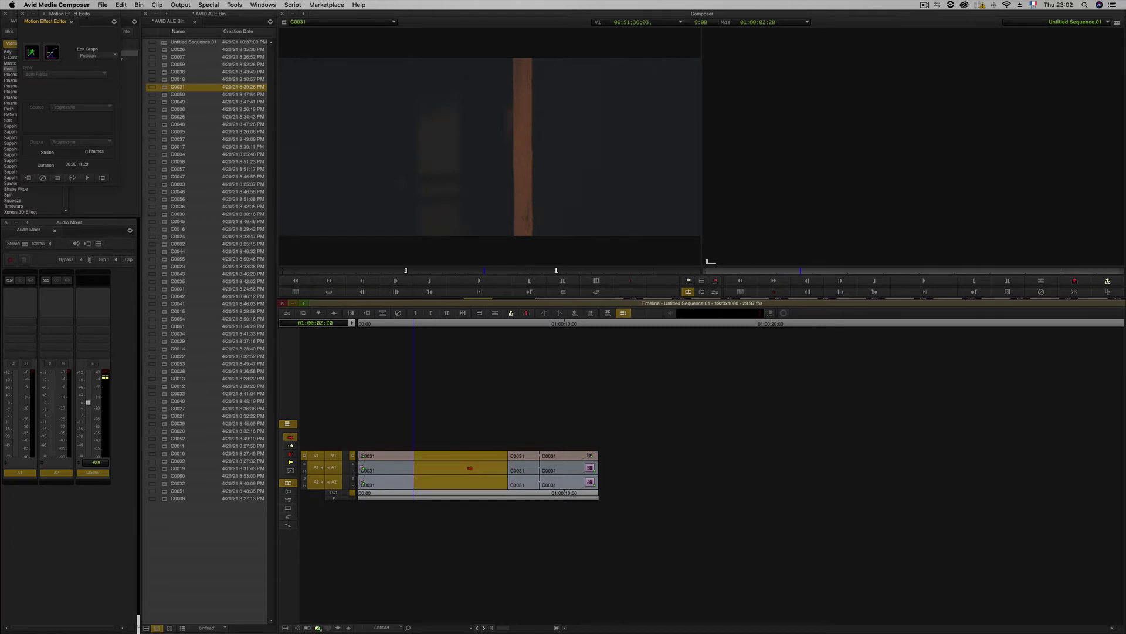
pyautogui.click(291, 446)
pyautogui.press('Delete')
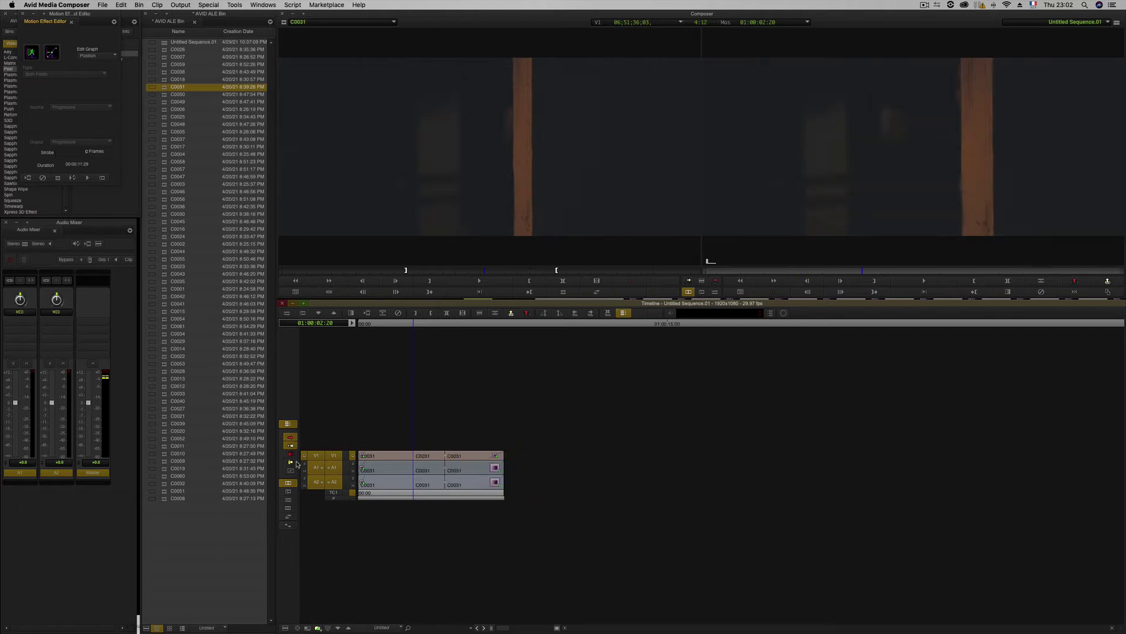
pyautogui.click(292, 447)
# Try a rendered Dissolve centered on the 01:00:02:20 cut with Quick Transition, and review it by scrubbing and shuttling
pyautogui.click(555, 628)
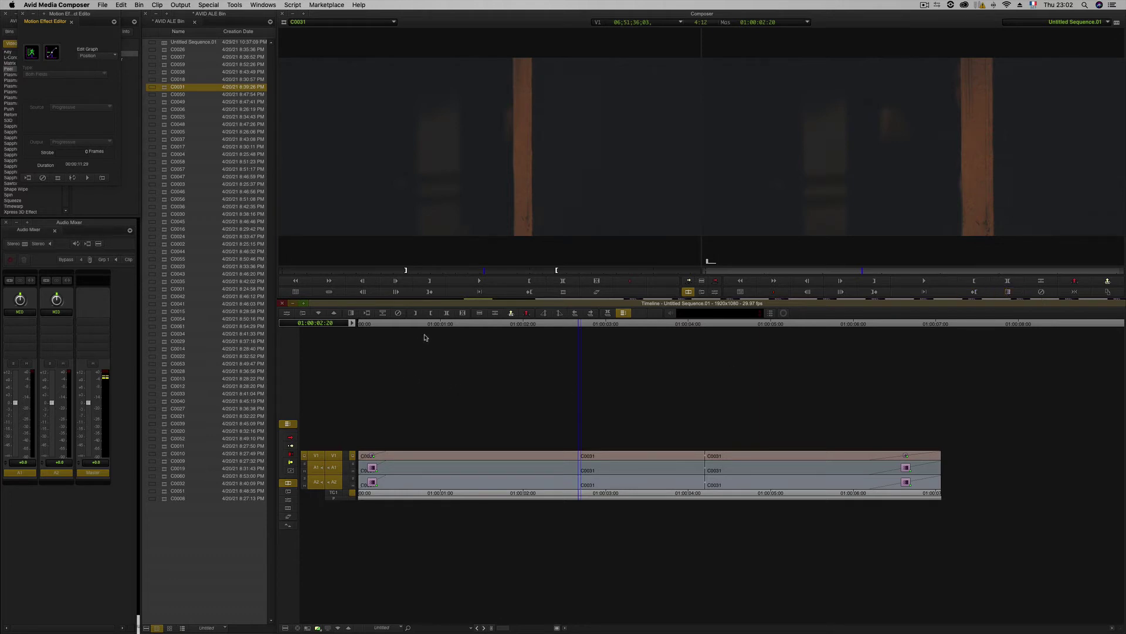
pyautogui.click(352, 314)
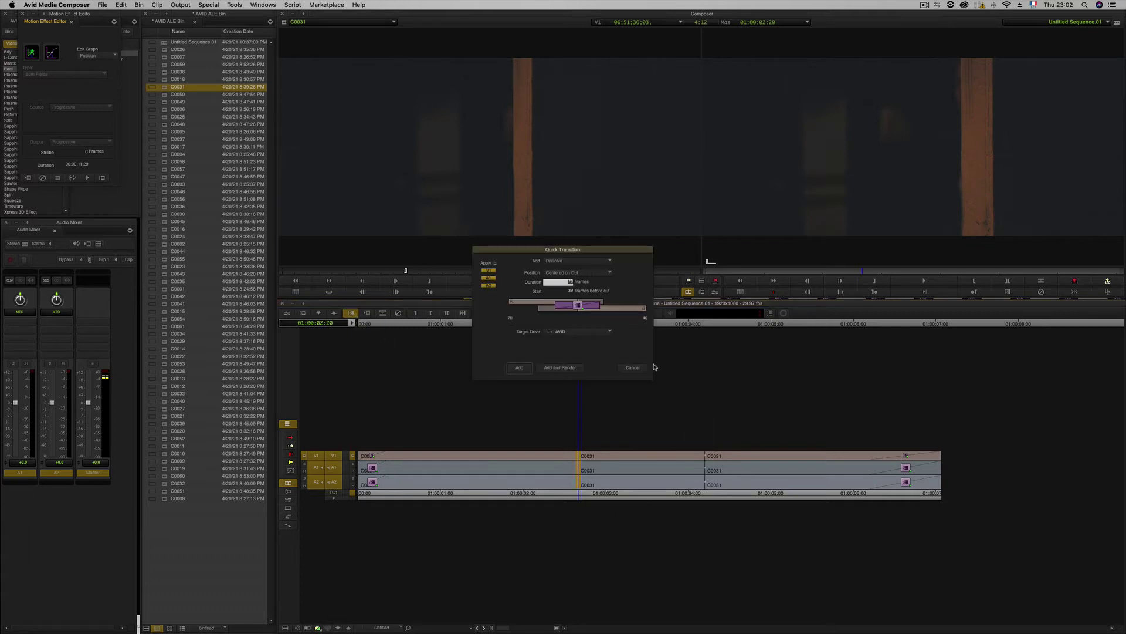
pyautogui.click(561, 369)
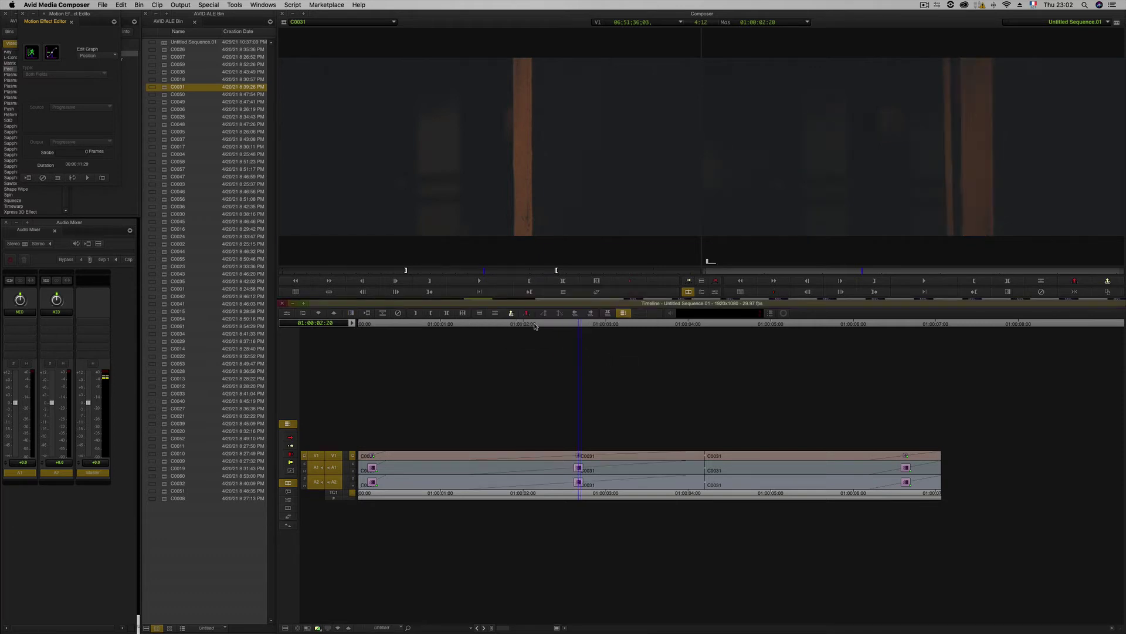
pyautogui.moveTo(533, 325); pyautogui.dragTo(742, 345)
pyautogui.press('j')
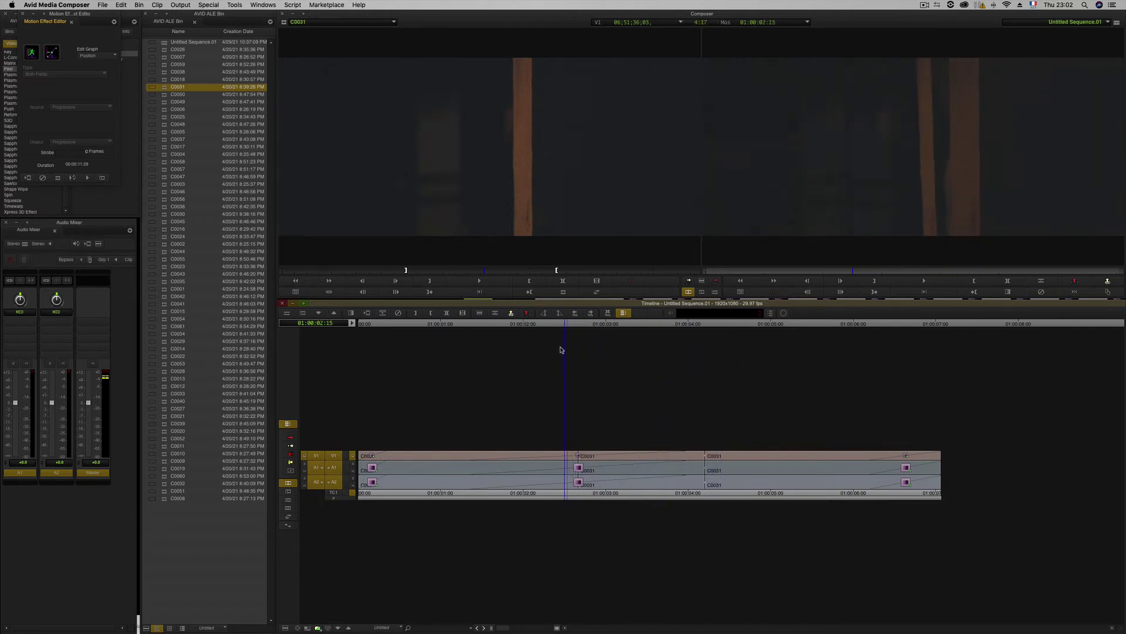
pyautogui.press('l')
pyautogui.press('j')
pyautogui.moveTo(550, 355); pyautogui.dragTo(580, 358)
# Replace the transition at the 01:00:02:20 cut with a rendered Film Dissolve and scrub through it
pyautogui.click(350, 313)
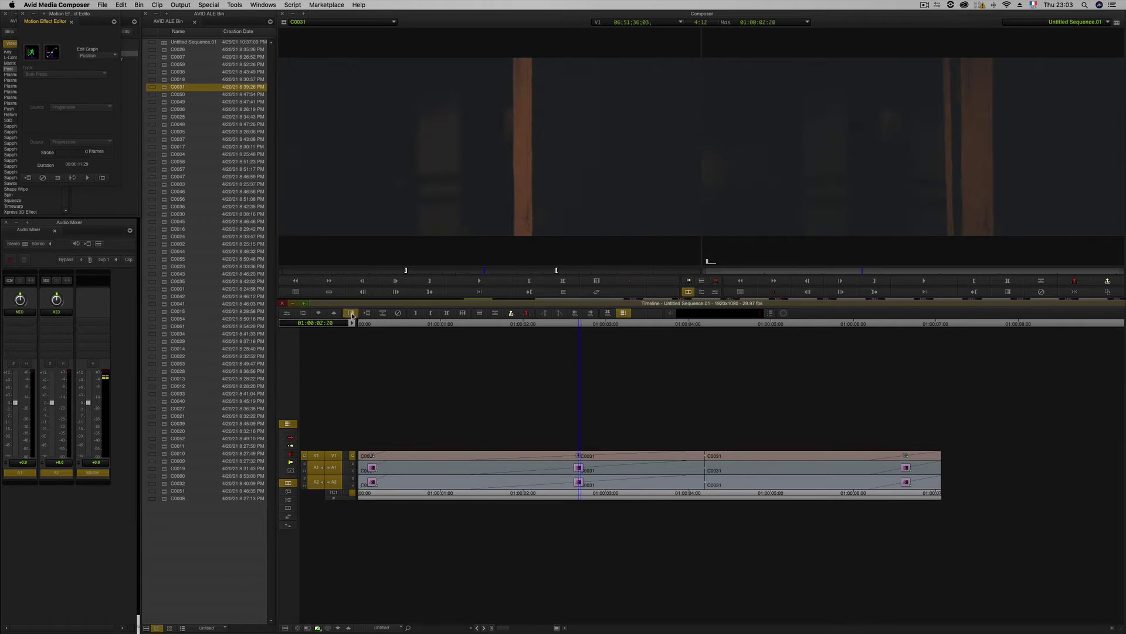
pyautogui.click(597, 268)
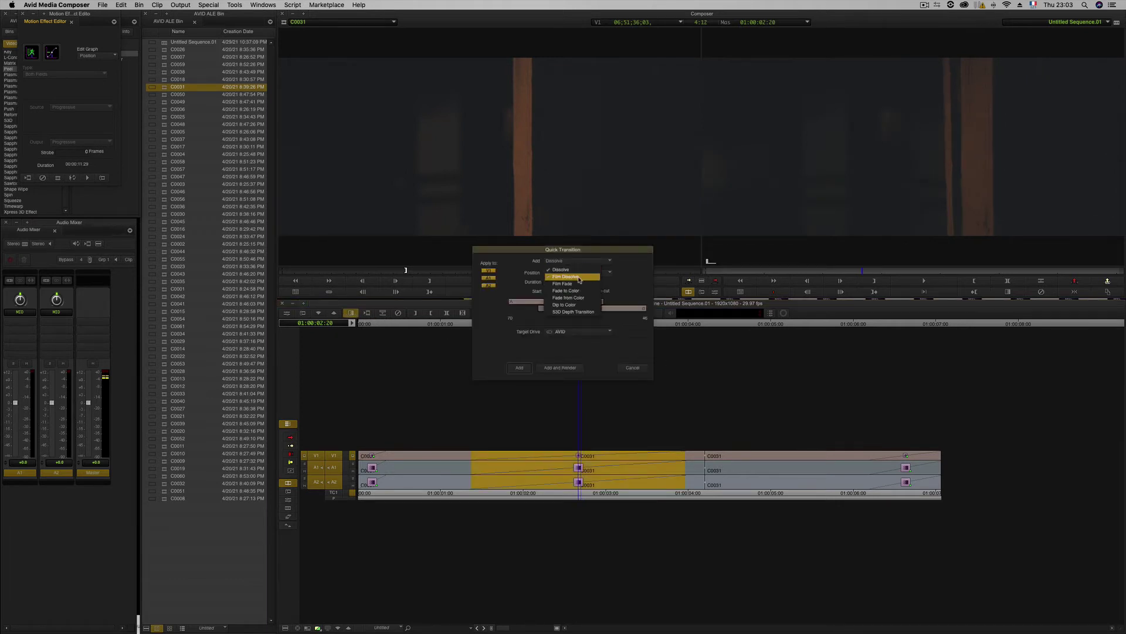
pyautogui.click(572, 276)
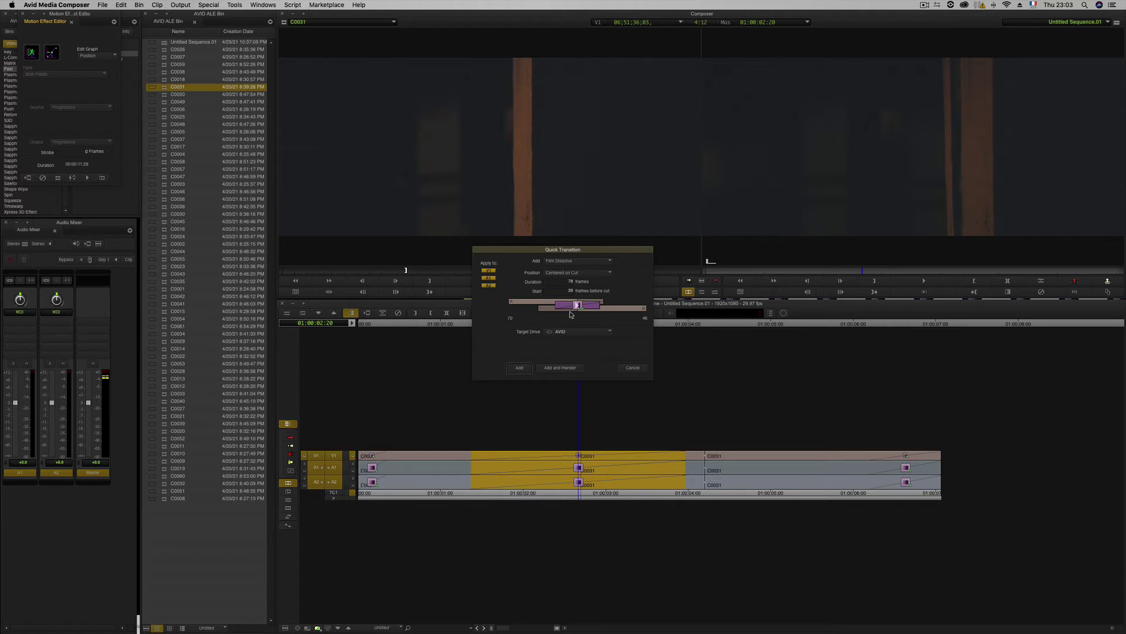
pyautogui.click(560, 368)
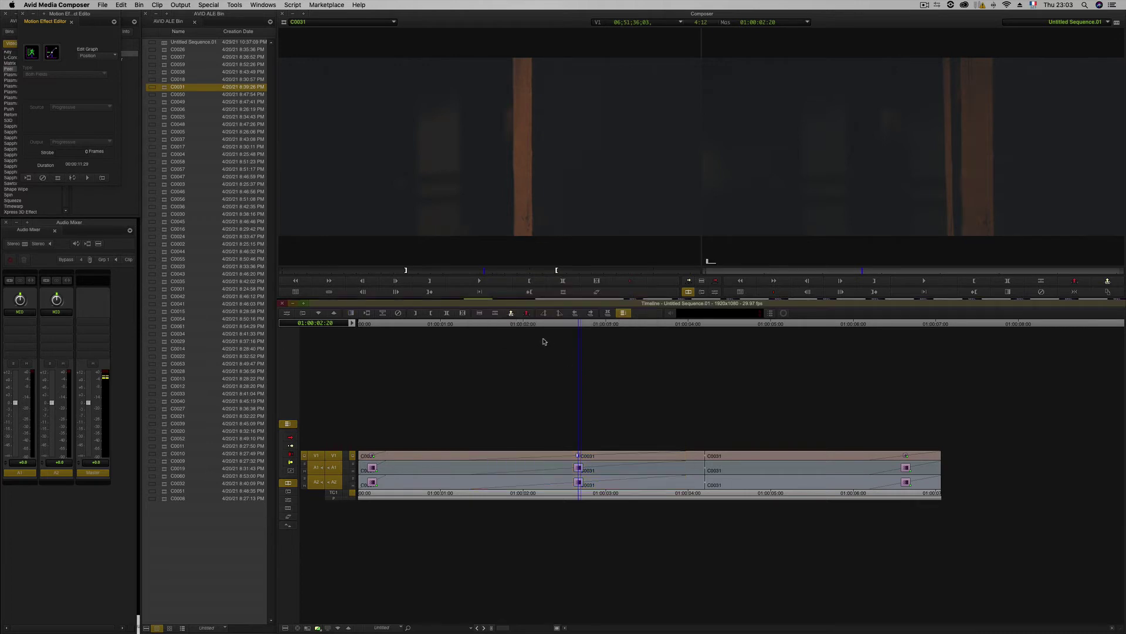
pyautogui.moveTo(550, 326); pyautogui.dragTo(580, 357)
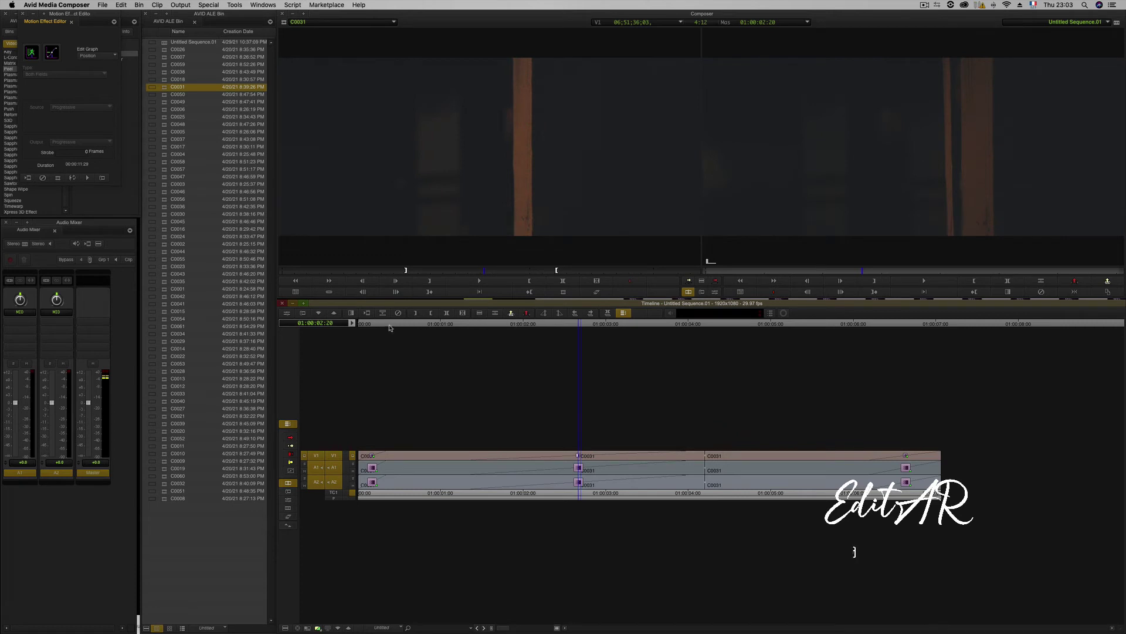
# Change the transition at the 01:00:02:20 cut to Film Fade, centered on the cut, and scrub through it
pyautogui.click(350, 312)
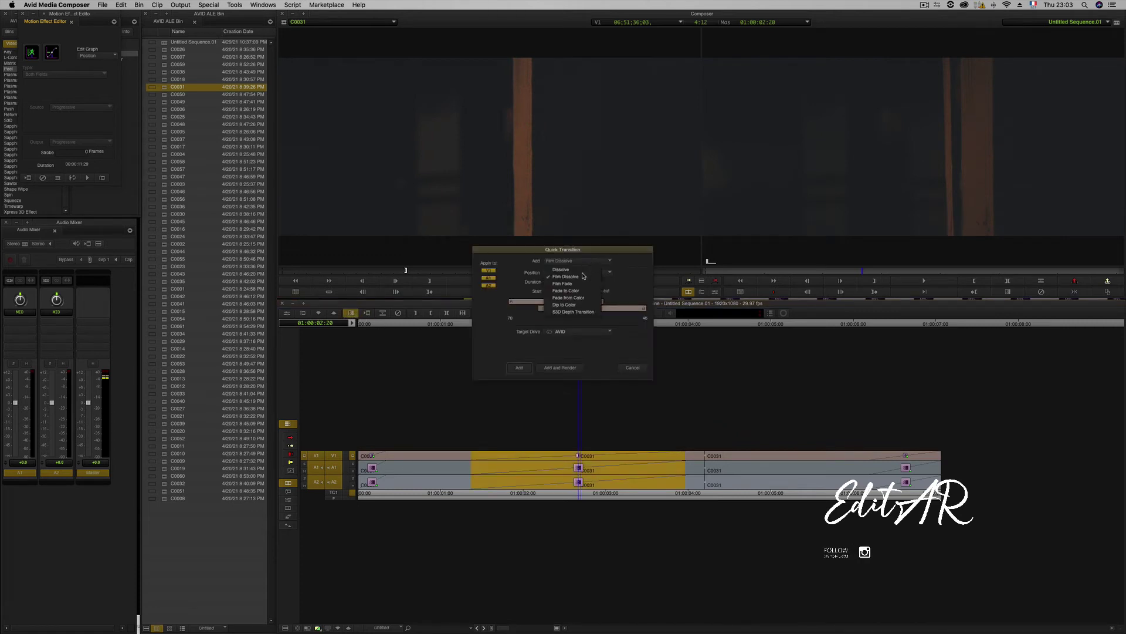
pyautogui.click(592, 263)
pyautogui.click(568, 288)
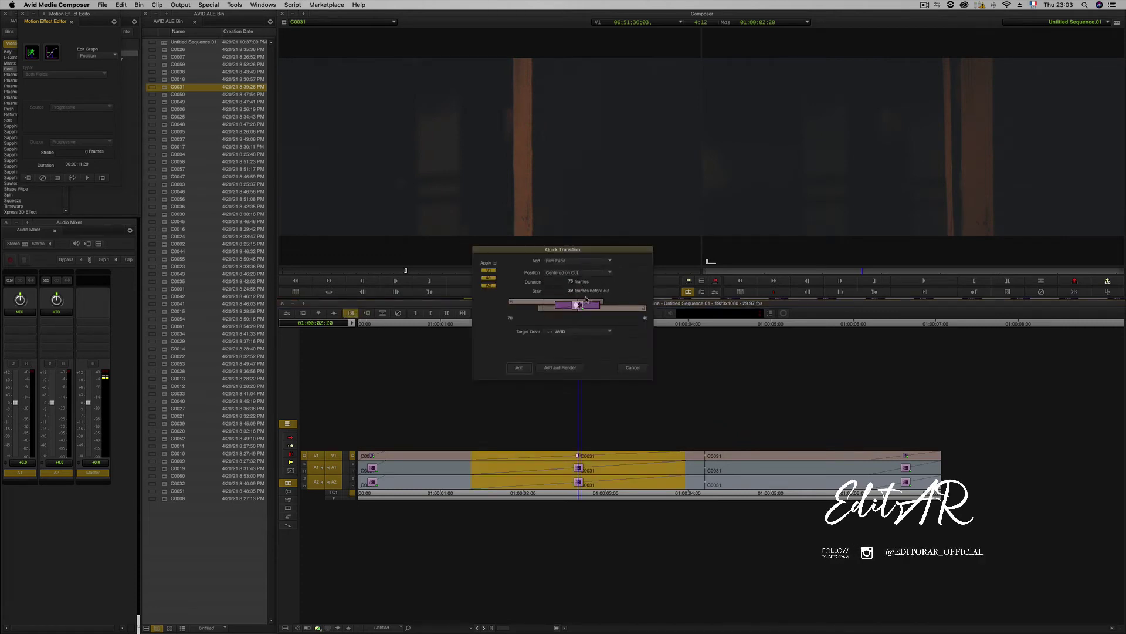
pyautogui.moveTo(521, 257); pyautogui.dragTo(737, 249)
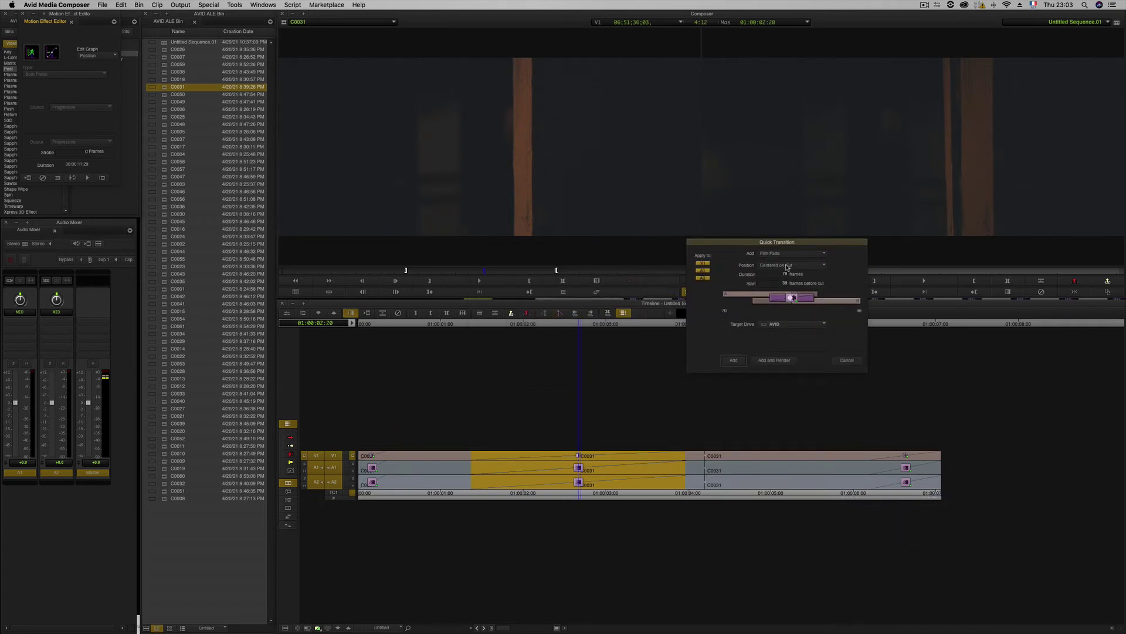
pyautogui.click(743, 363)
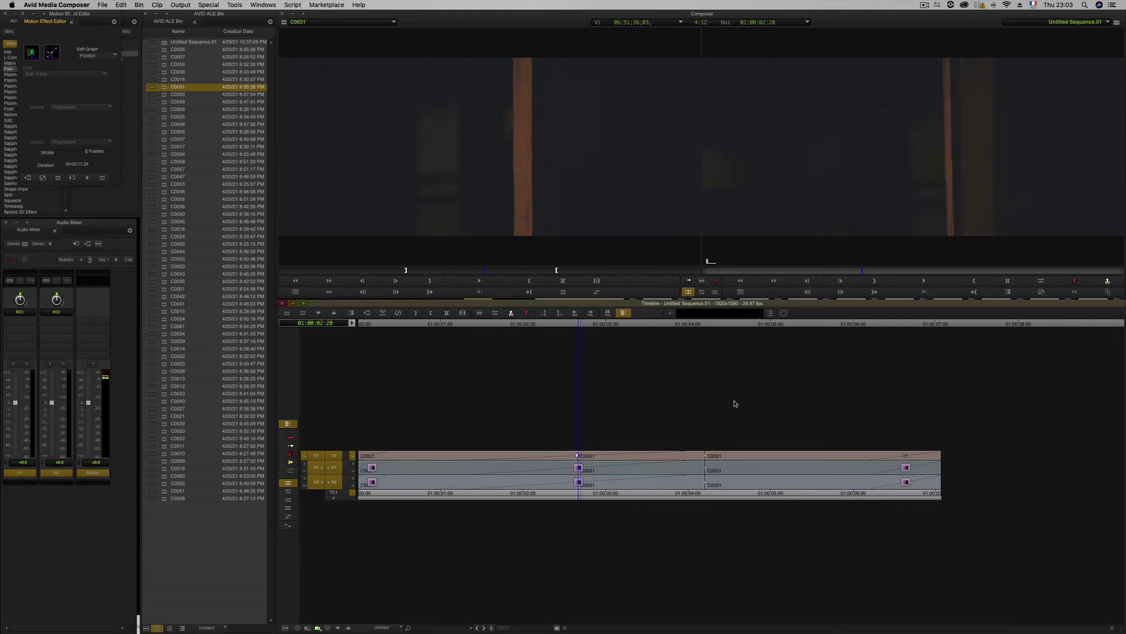
pyautogui.moveTo(515, 326); pyautogui.dragTo(579, 388)
# Switch the quick transition to Dip to Color, shift it earlier in the placement diagram, and add and render it
pyautogui.click(351, 313)
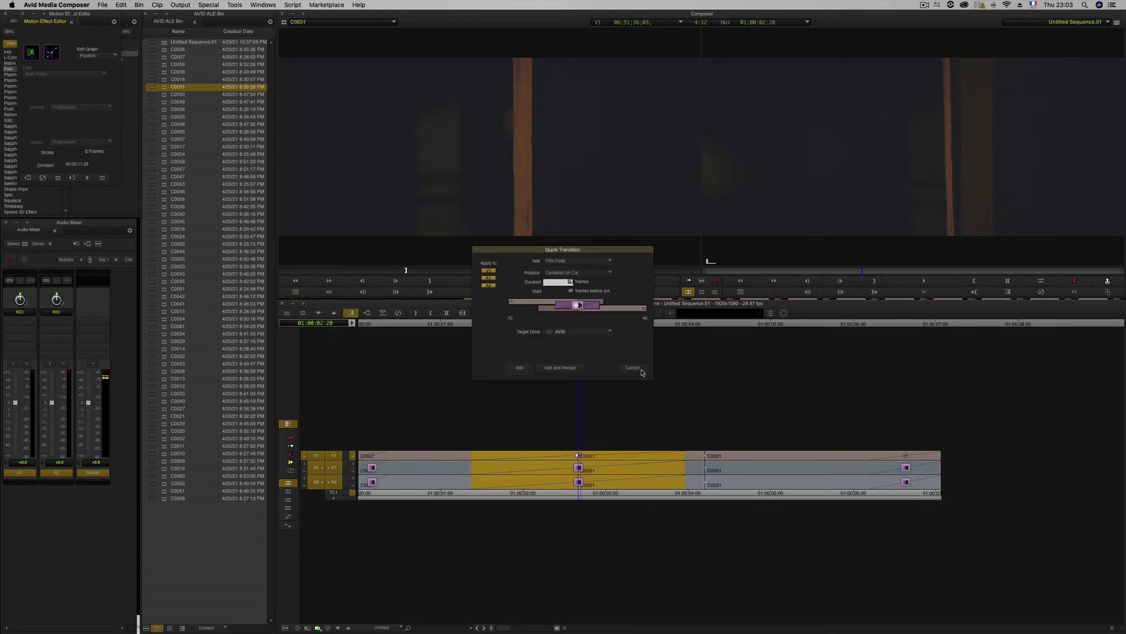
pyautogui.click(578, 264)
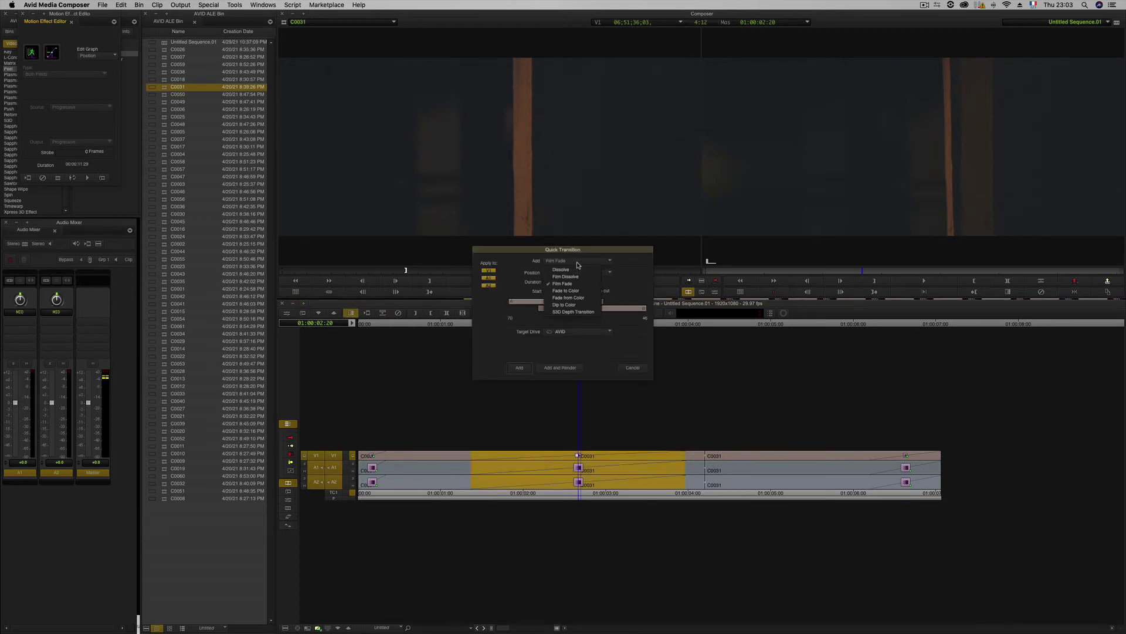
pyautogui.click(565, 304)
pyautogui.moveTo(562, 310); pyautogui.dragTo(544, 309)
pyautogui.click(561, 368)
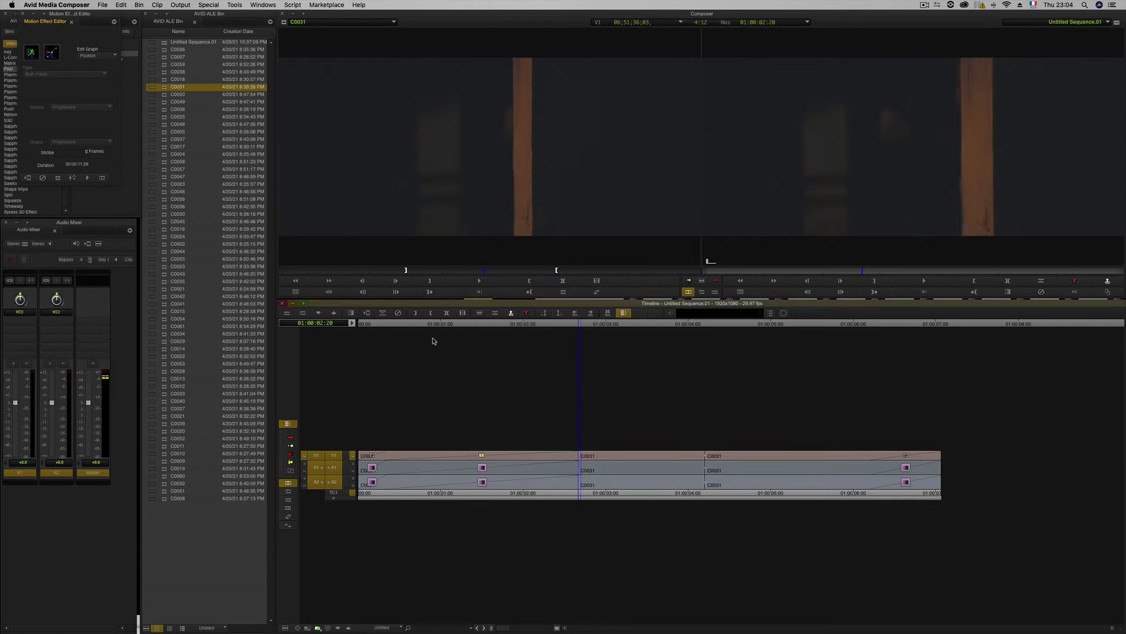
# Play the sequence from its start to review the Dip to Color, and return to the 01:00:02:20 cut
pyautogui.hotkey('ctrl', 'space')
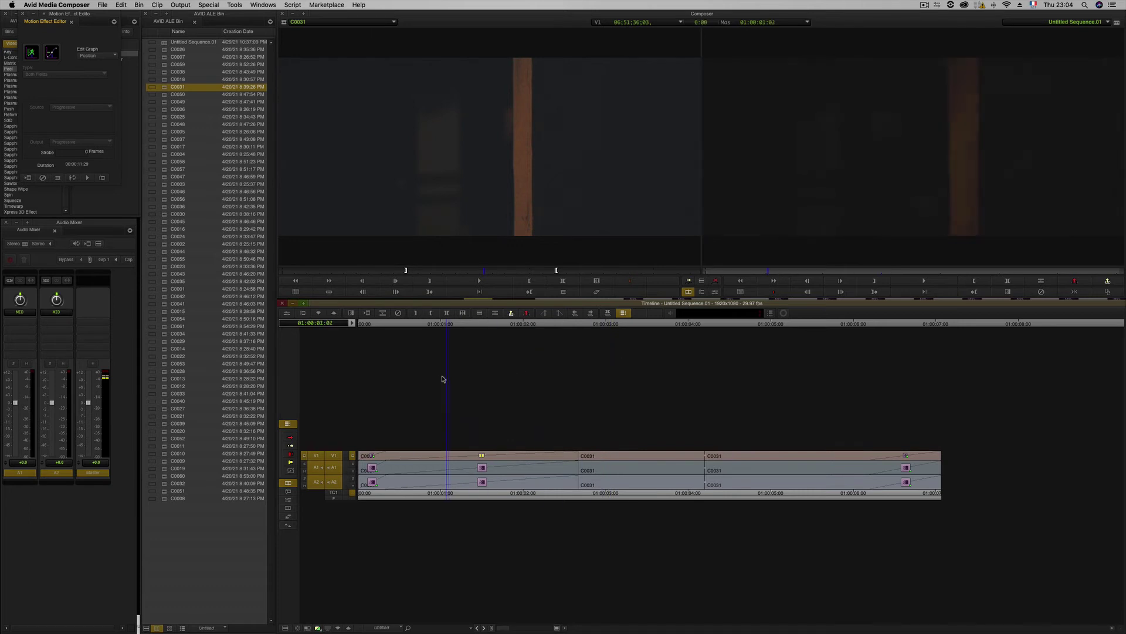
pyautogui.press('Home')
pyautogui.press('space')
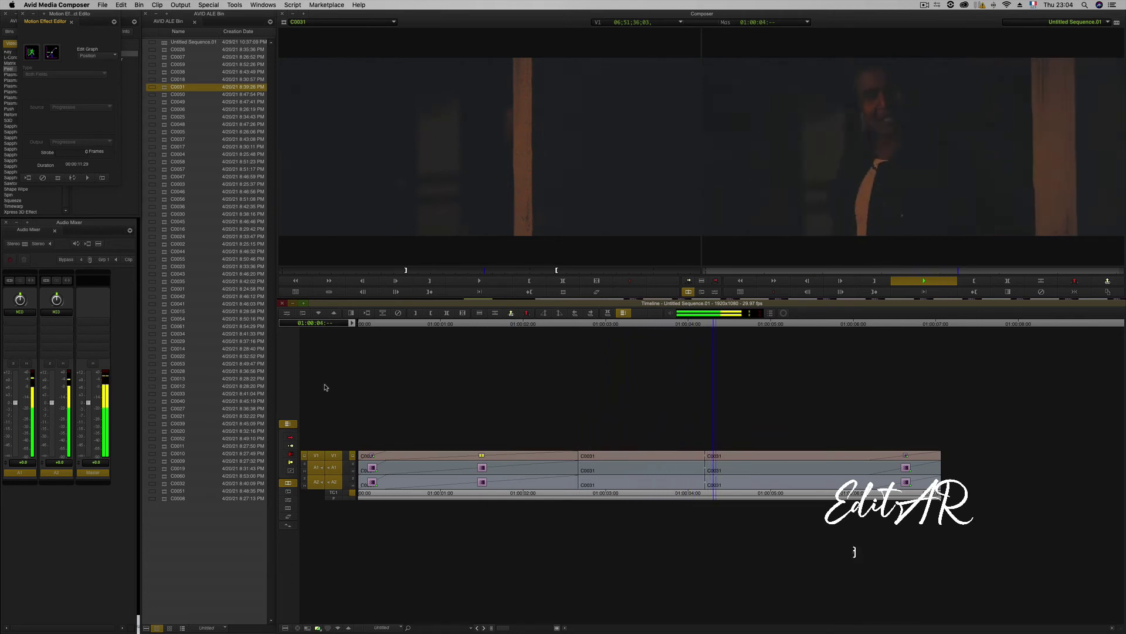
pyautogui.press('space')
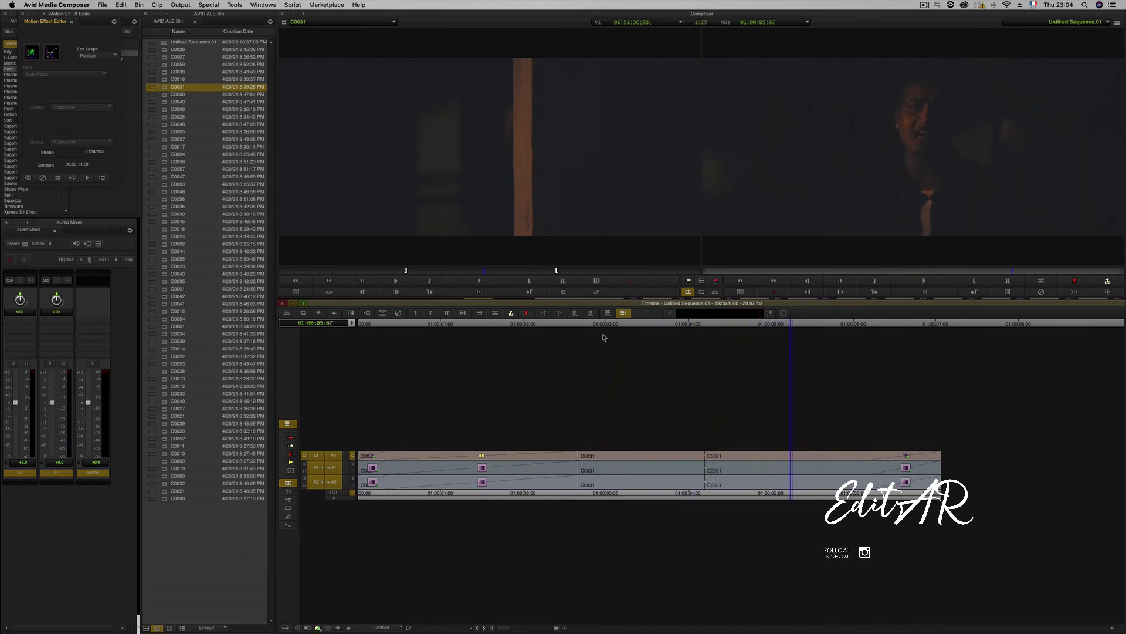
pyautogui.moveTo(603, 338); pyautogui.dragTo(580, 337)
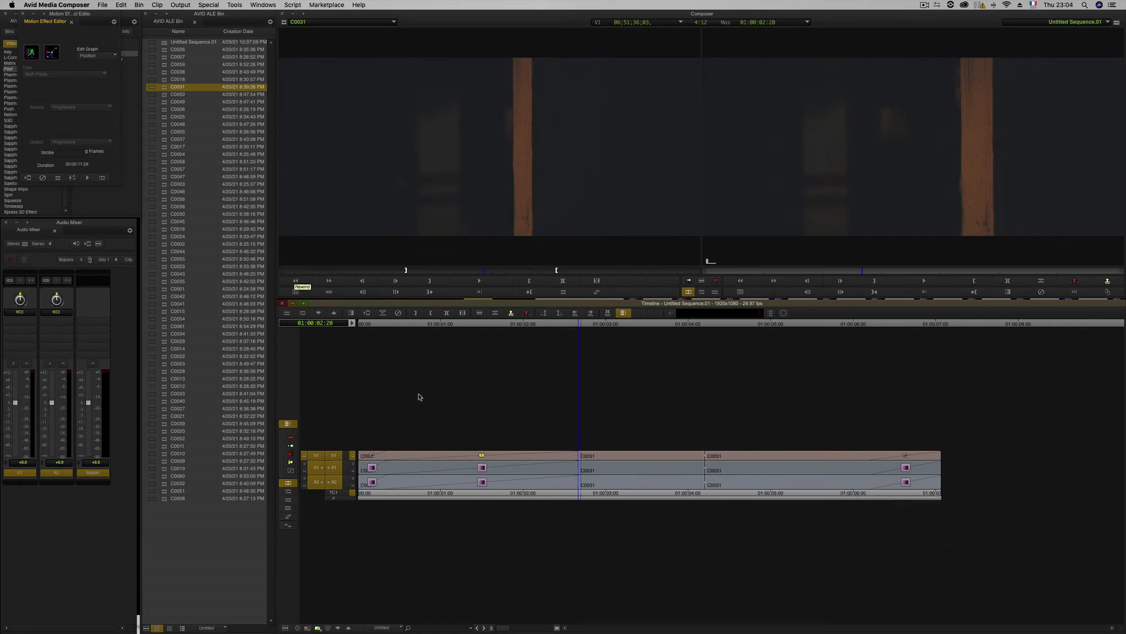
# Remove the opening fade and the Dip to Color transition from the first segment on all tracks
pyautogui.moveTo(487, 397); pyautogui.dragTo(447, 375)
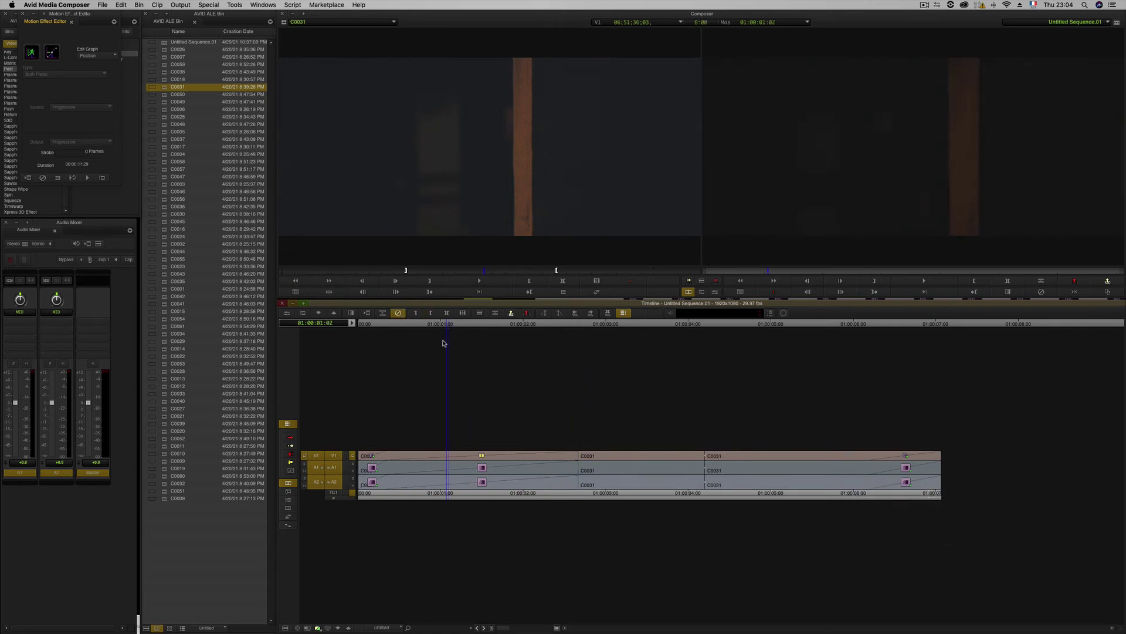
pyautogui.click(467, 324)
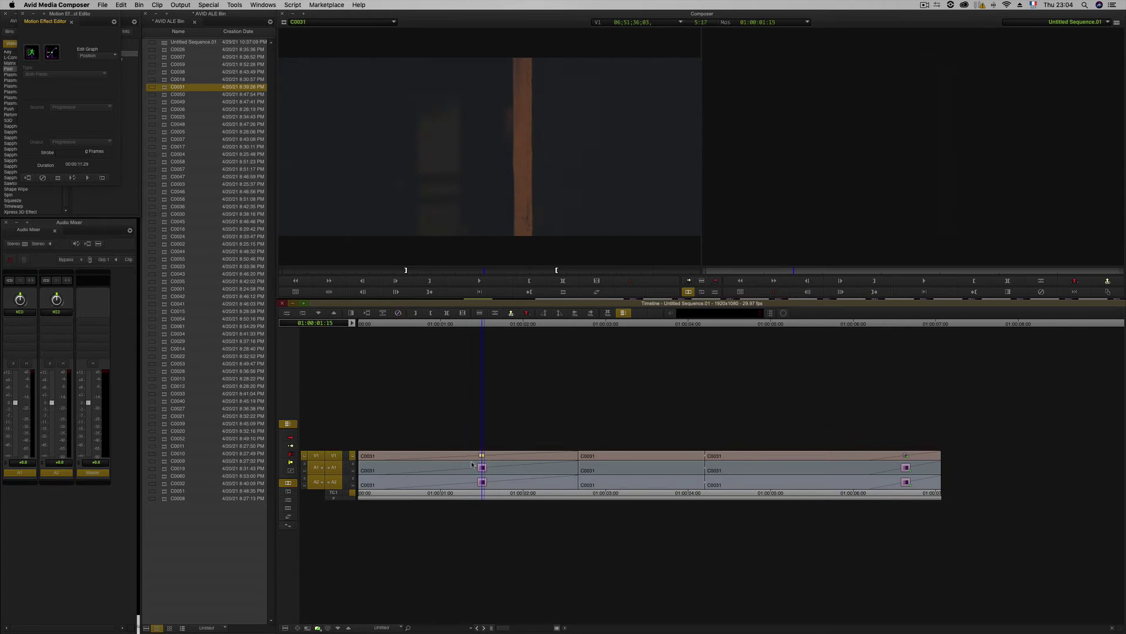
pyautogui.click(290, 437)
pyautogui.click(480, 467)
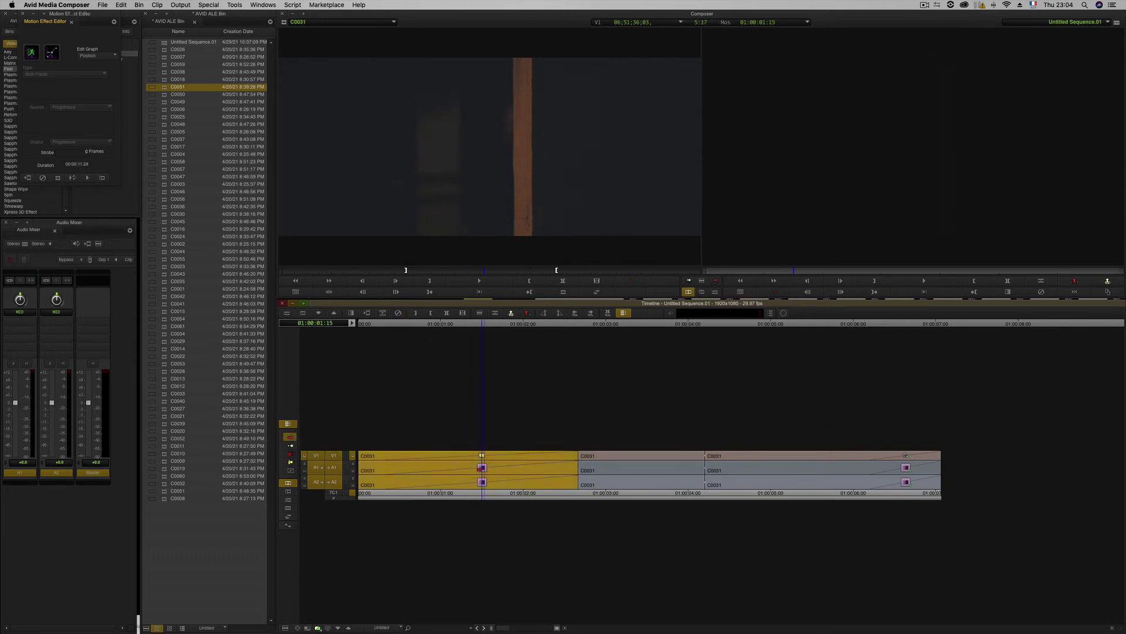
pyautogui.click(414, 330)
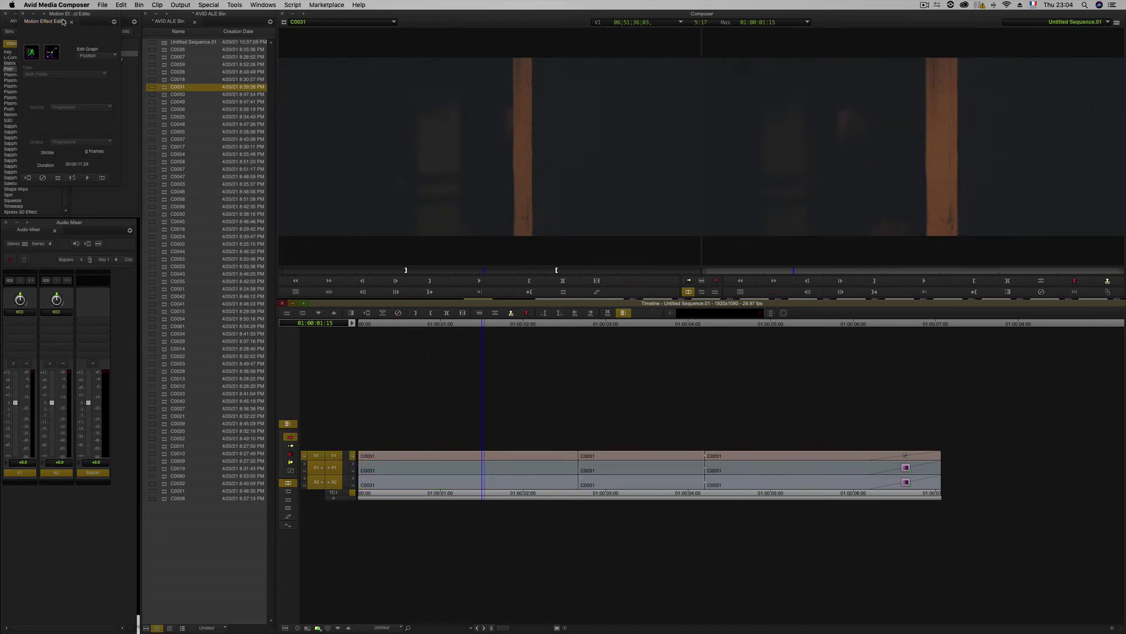
# Apply the Timewarp effect to the first C0031 segment on V1, with the Motion Effect Editor clear of the effect list
pyautogui.moveTo(63, 22); pyautogui.dragTo(199, 37)
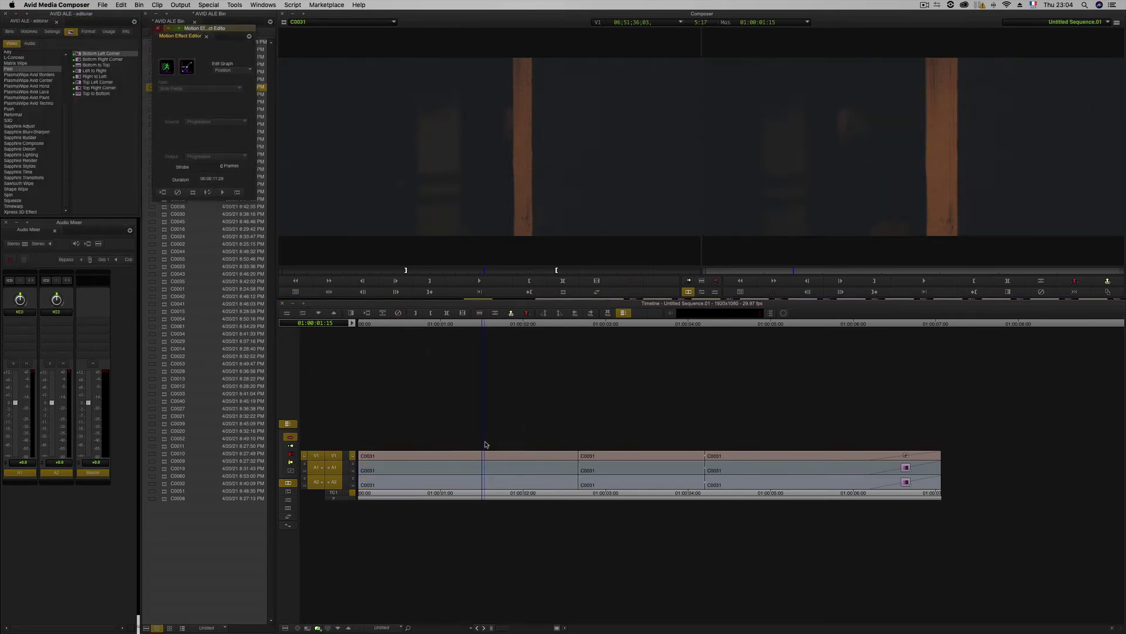
pyautogui.click(473, 456)
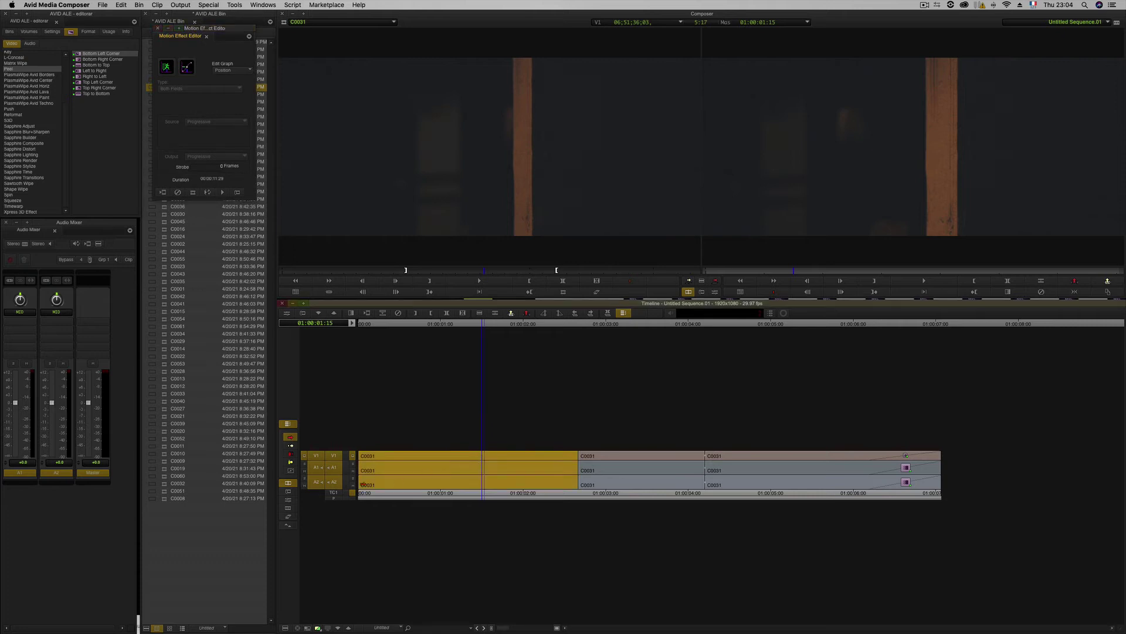
pyautogui.click(288, 519)
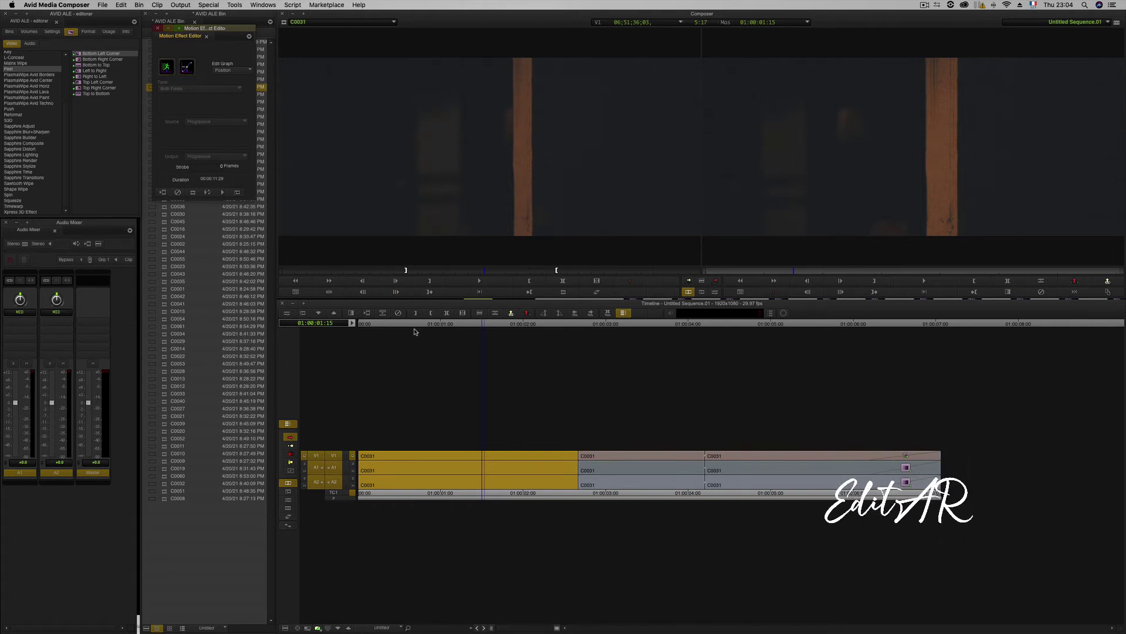
pyautogui.click(380, 324)
pyautogui.click(379, 324)
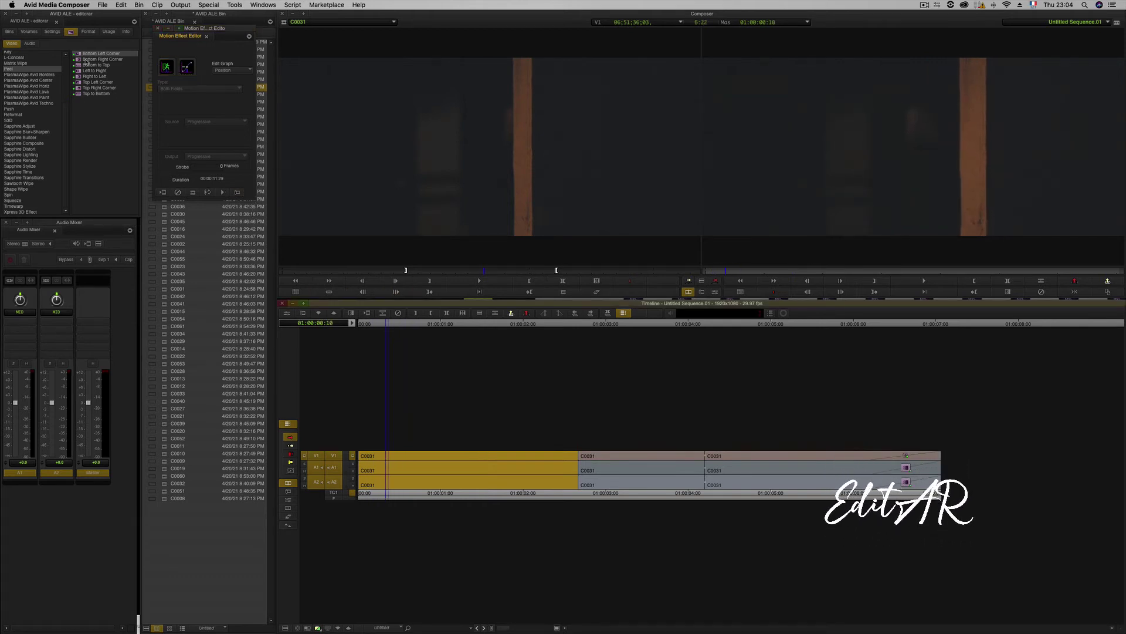
pyautogui.click(24, 206)
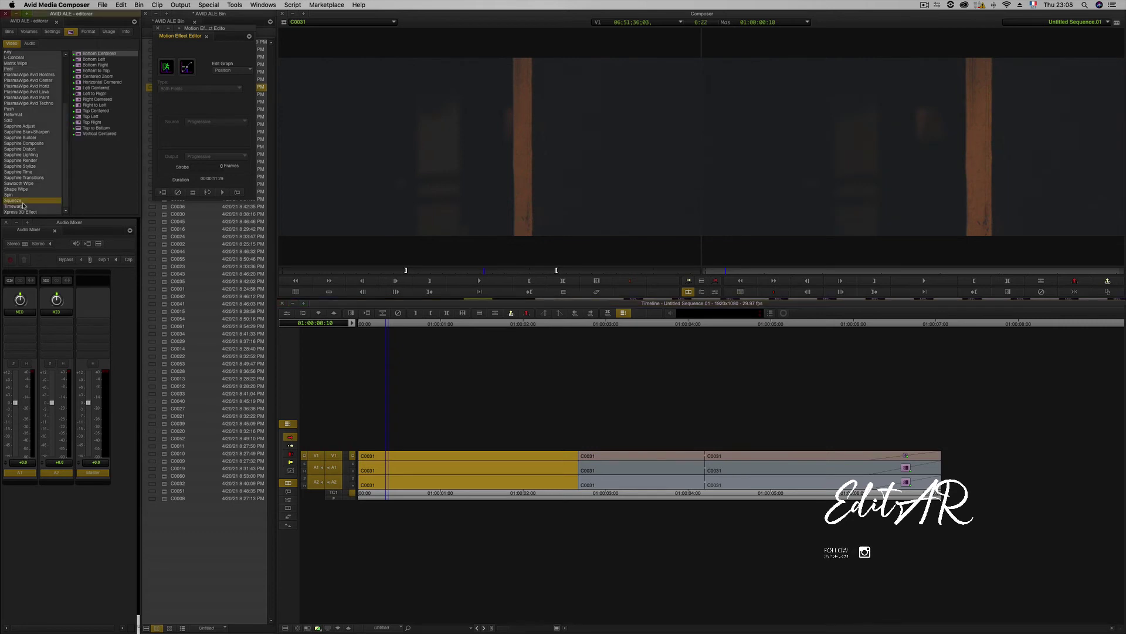
pyautogui.moveTo(92, 82); pyautogui.dragTo(399, 455)
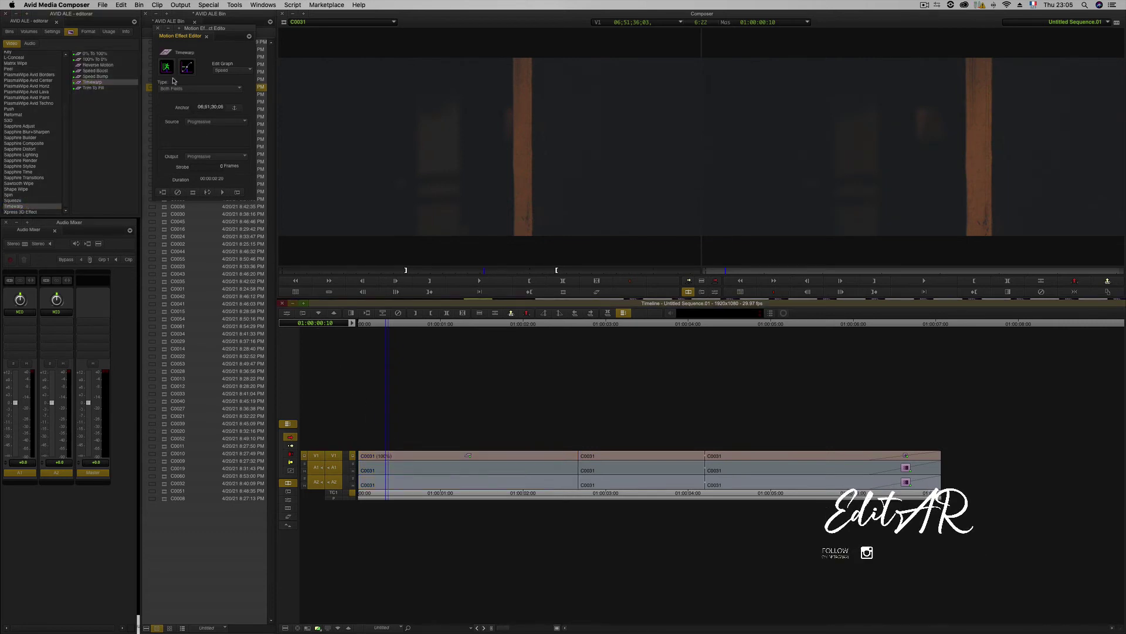
# Show the Timewarp's speed graph and add a speed keyframe at 01:00:01:09
pyautogui.click(187, 66)
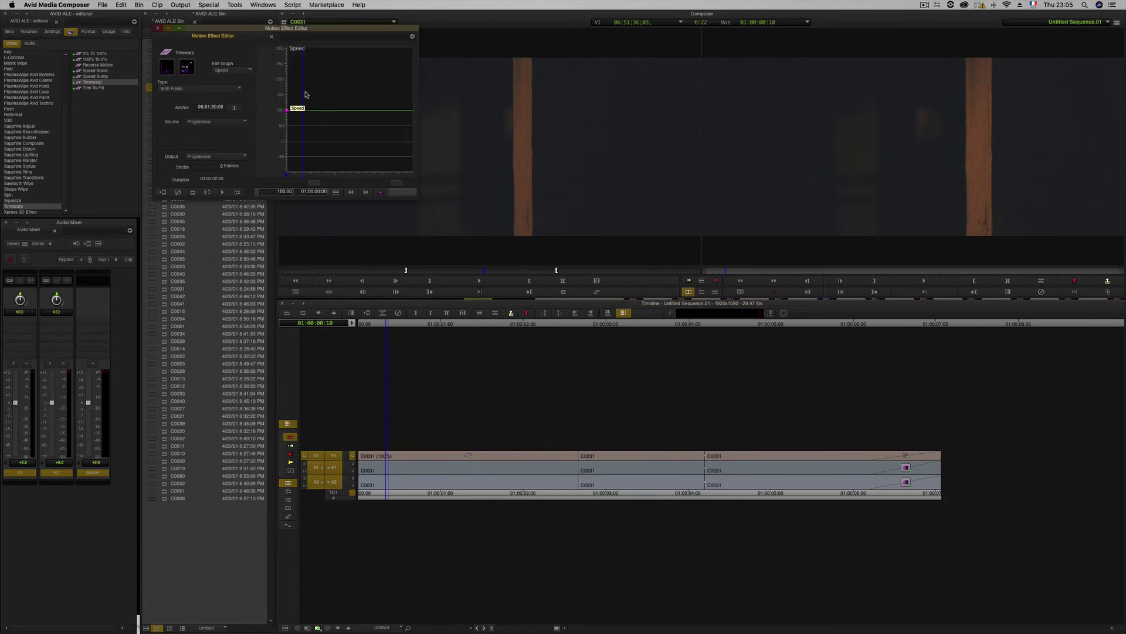
pyautogui.moveTo(305, 95); pyautogui.dragTo(285, 117)
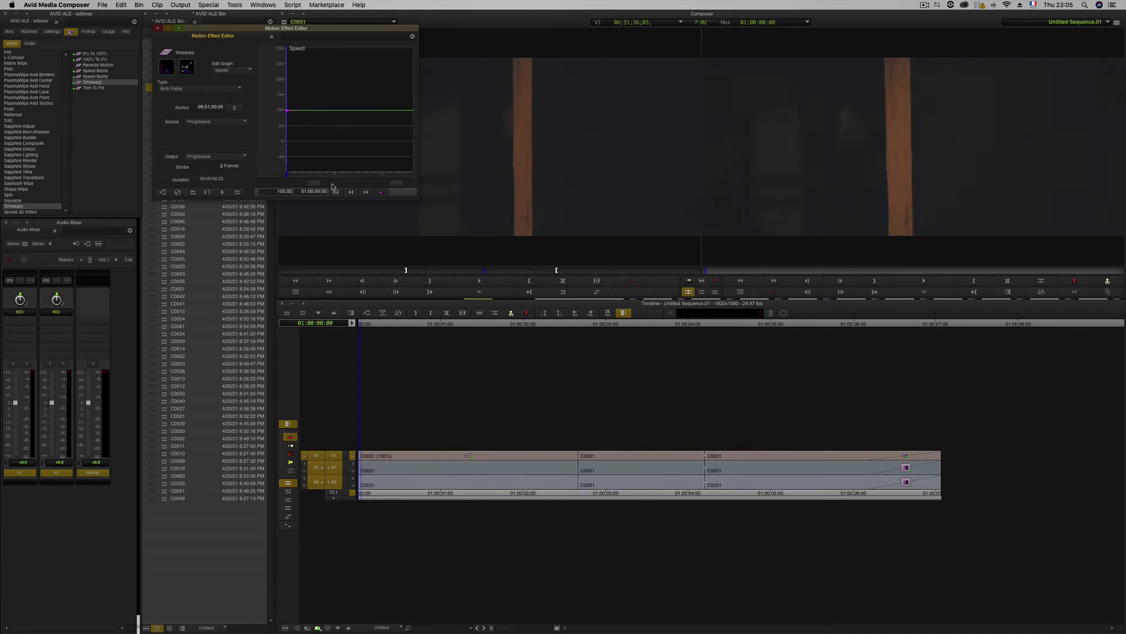
pyautogui.moveTo(315, 182); pyautogui.dragTo(287, 184)
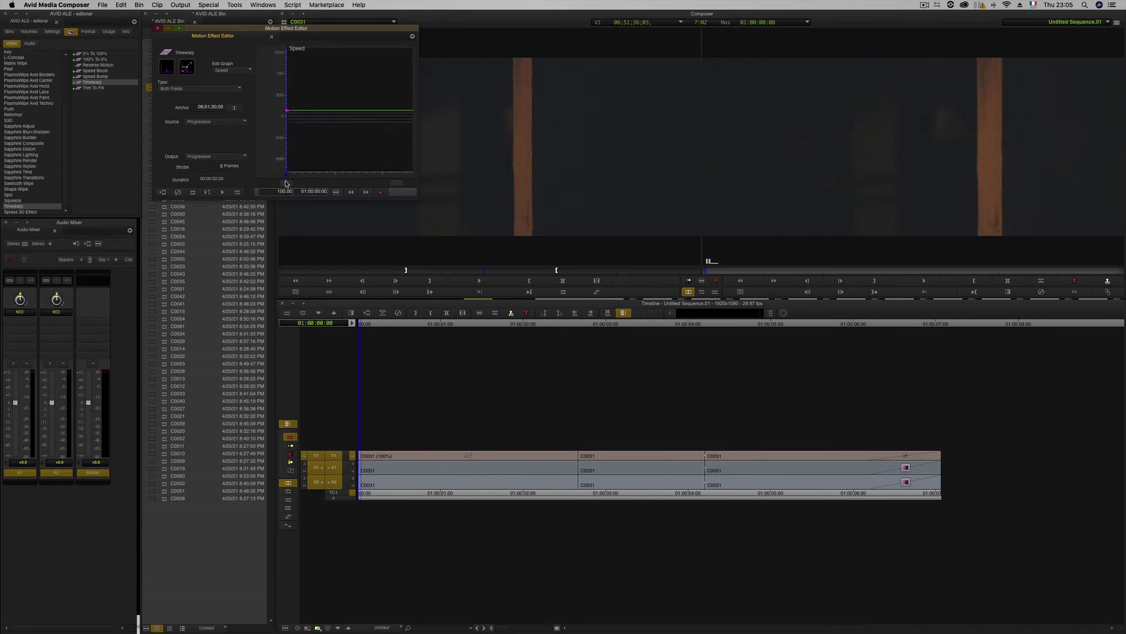
pyautogui.moveTo(406, 182); pyautogui.dragTo(379, 183)
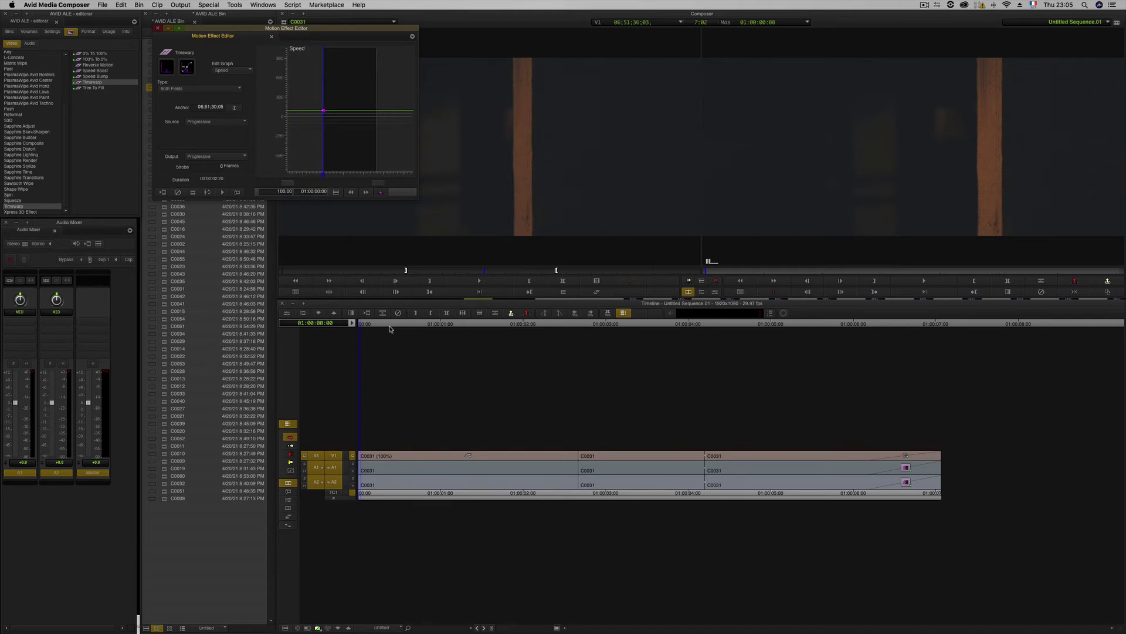
pyautogui.moveTo(390, 329); pyautogui.dragTo(412, 338)
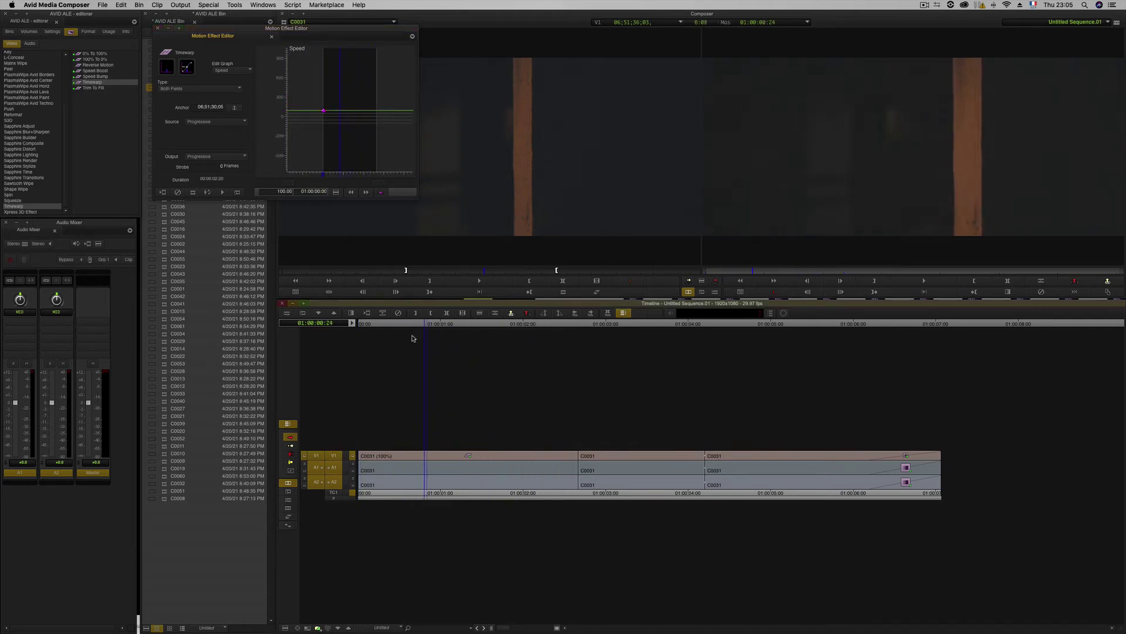
pyautogui.click(349, 110)
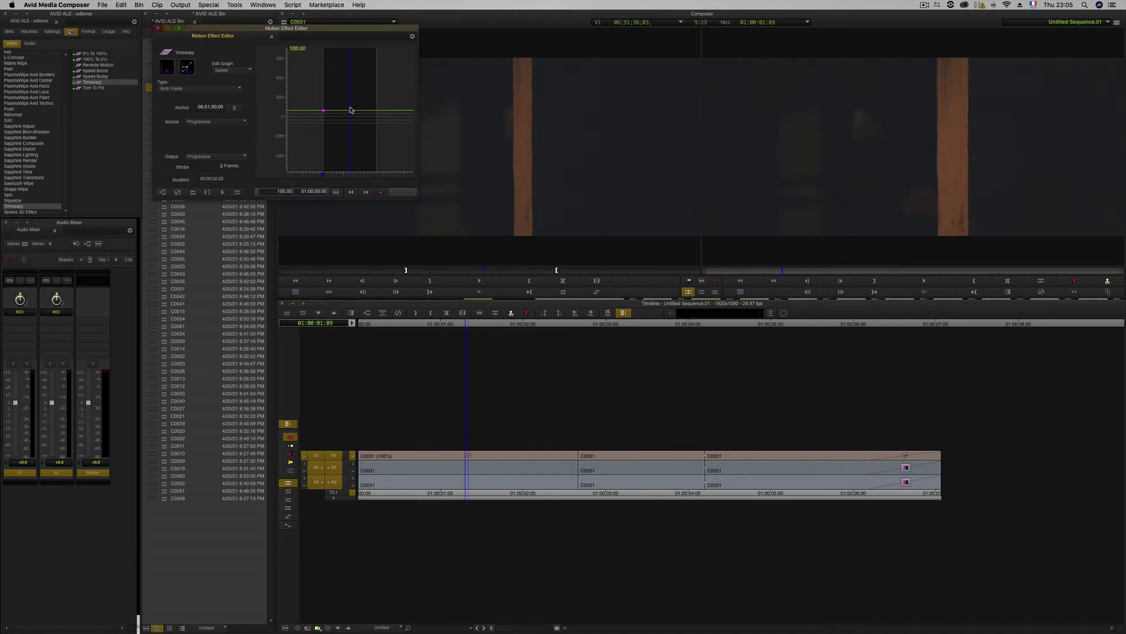
pyautogui.click(381, 195)
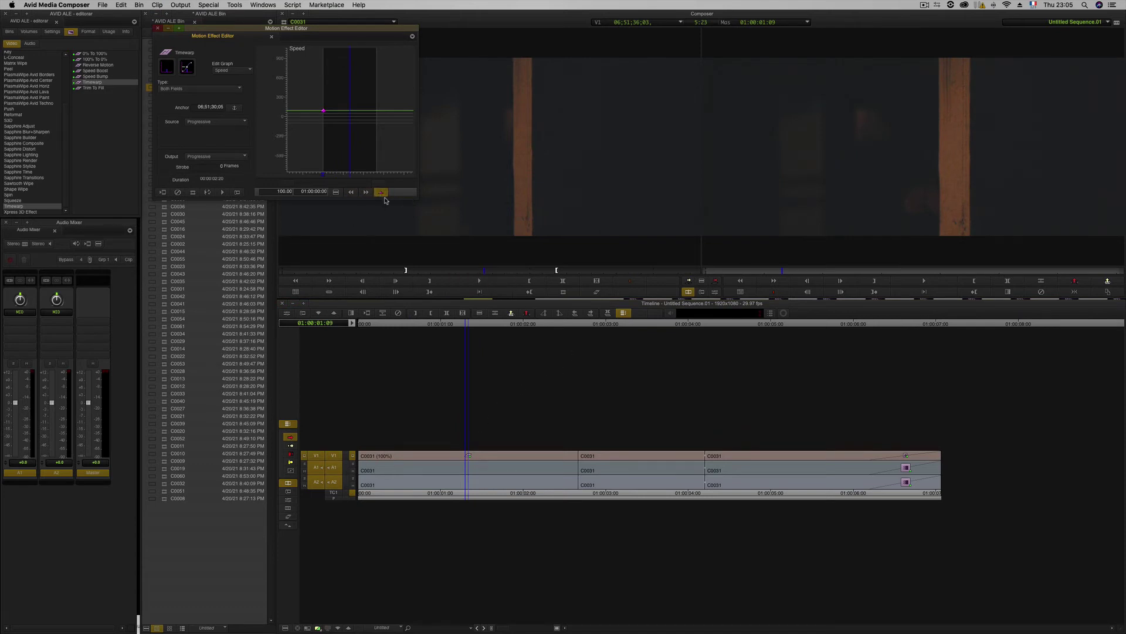
# Add a speed keyframe at 01:00:01:04 and raise it to about 800% to form a peak
pyautogui.moveTo(351, 121); pyautogui.dragTo(346, 121)
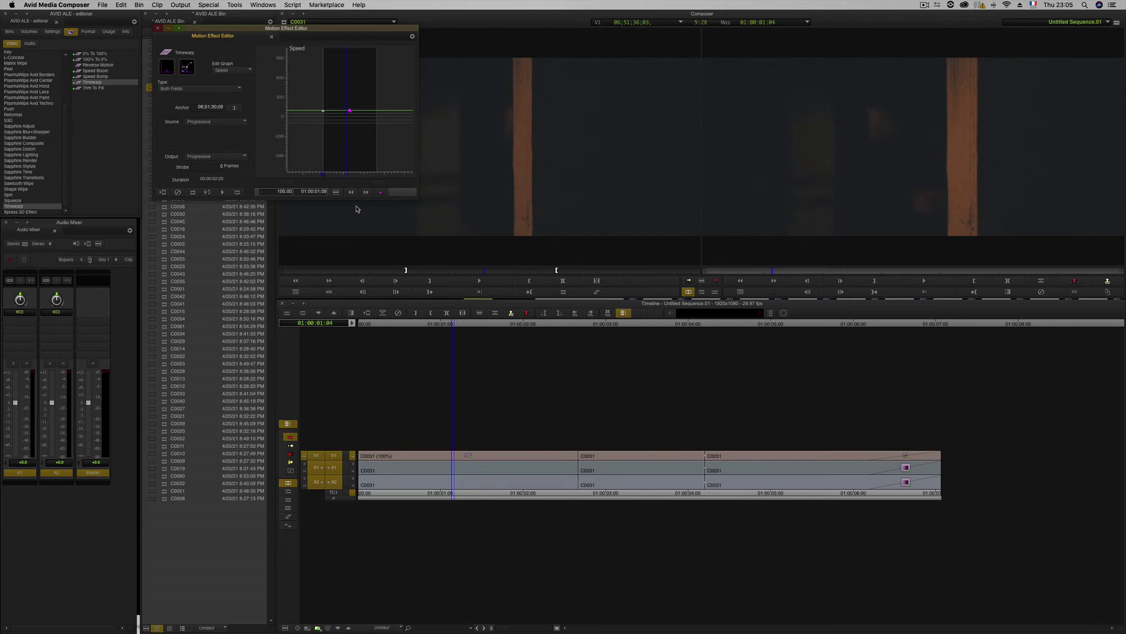
pyautogui.click(380, 192)
pyautogui.moveTo(346, 110); pyautogui.dragTo(346, 67)
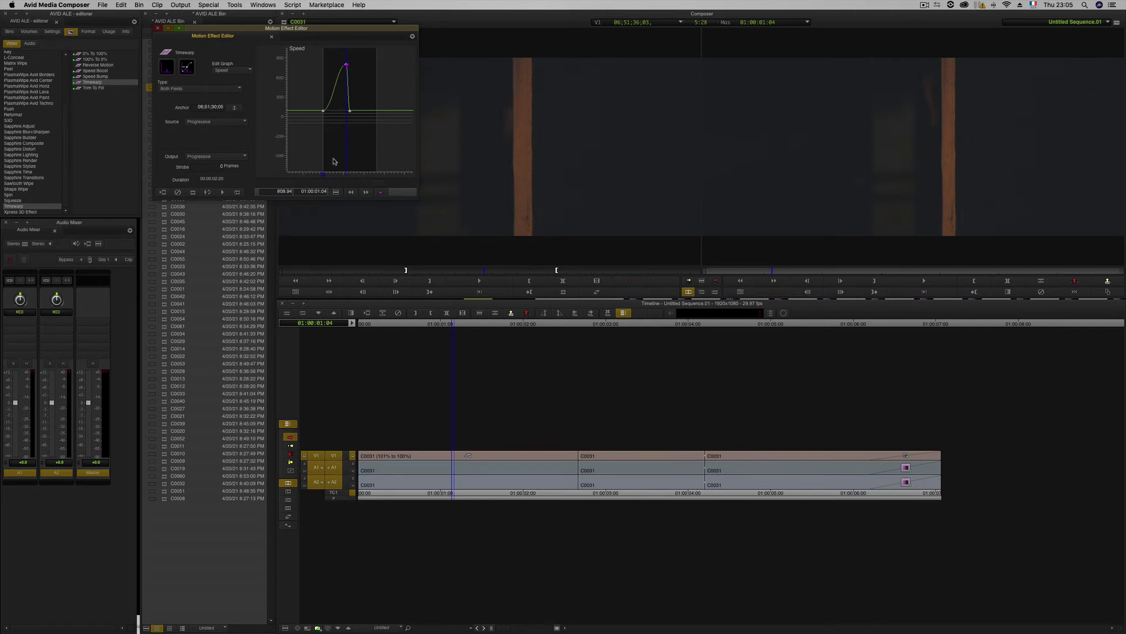
# Raise the speed curve's starting keyframe and set the 01:00:01:09 keyframe to about 303%, returning the position indicator to the segment's start
pyautogui.click(351, 110)
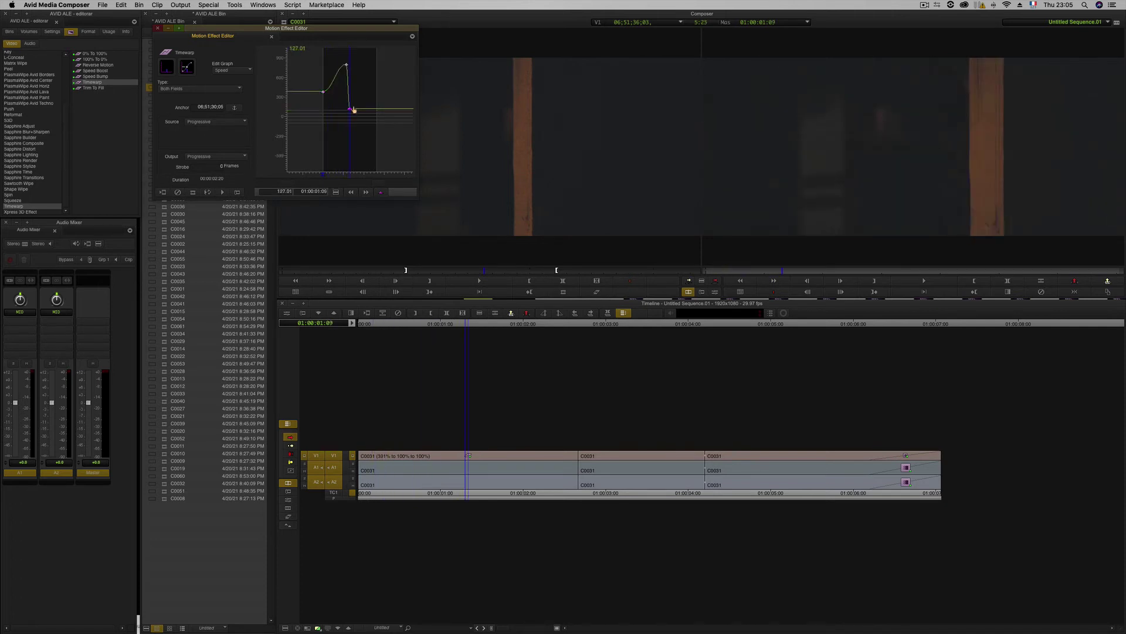
pyautogui.moveTo(354, 110); pyautogui.dragTo(352, 92)
pyautogui.click(357, 103)
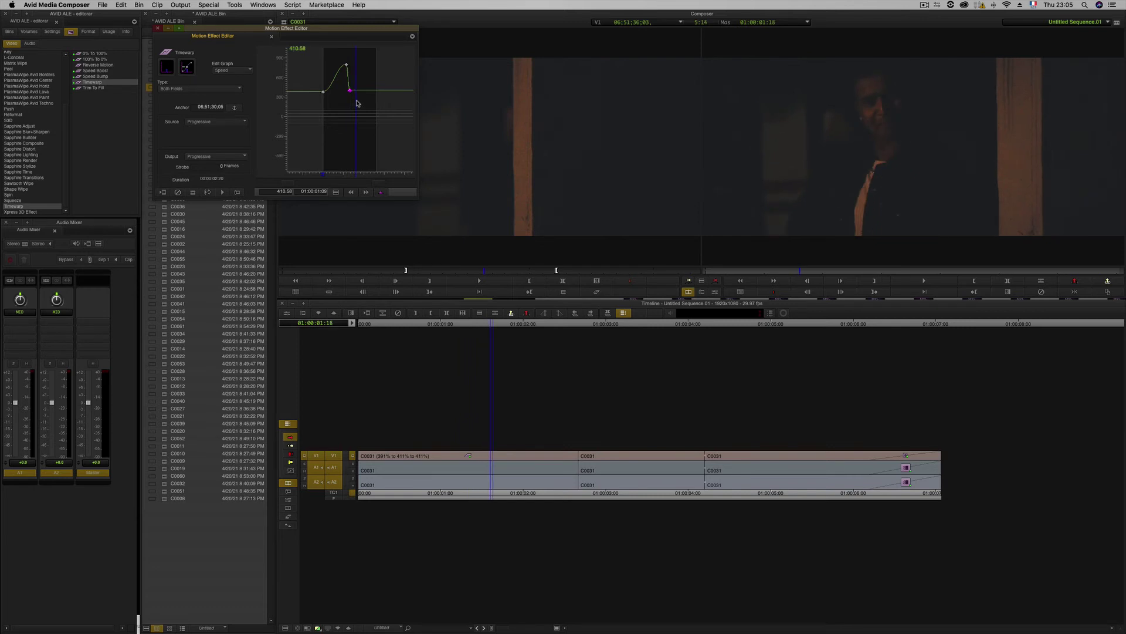
pyautogui.press('Right')
pyautogui.moveTo(351, 94); pyautogui.dragTo(305, 118)
# Set the Timewarp source to Film With 2:3 Pulldown with the AA BB BC CD DD cadence, and render the effect to the AVID drive
pyautogui.click(164, 192)
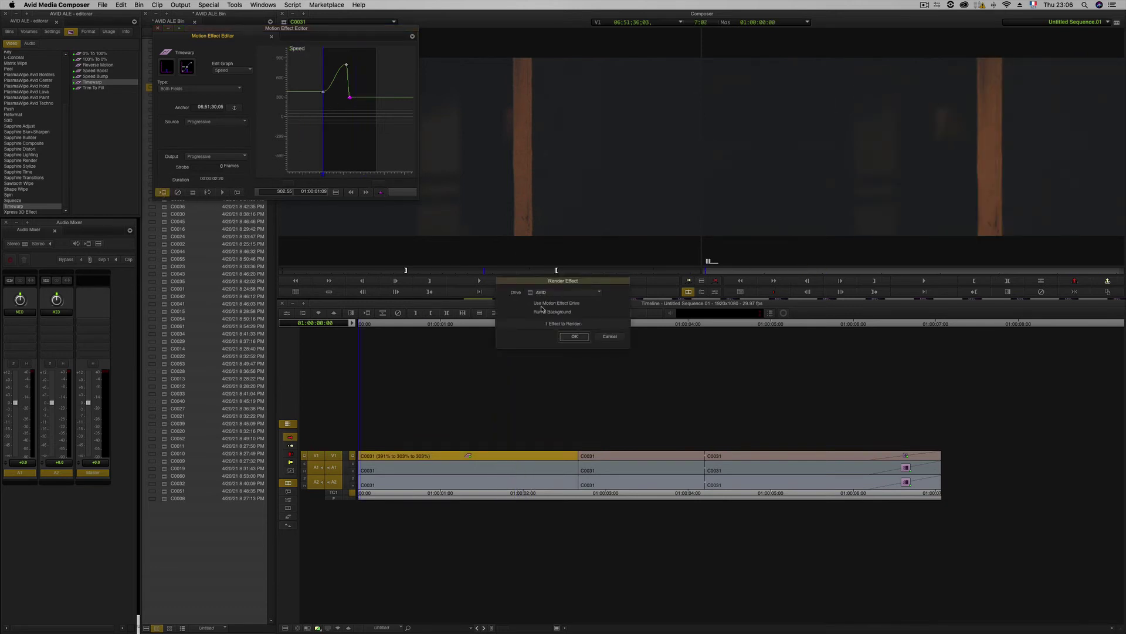
pyautogui.click(609, 336)
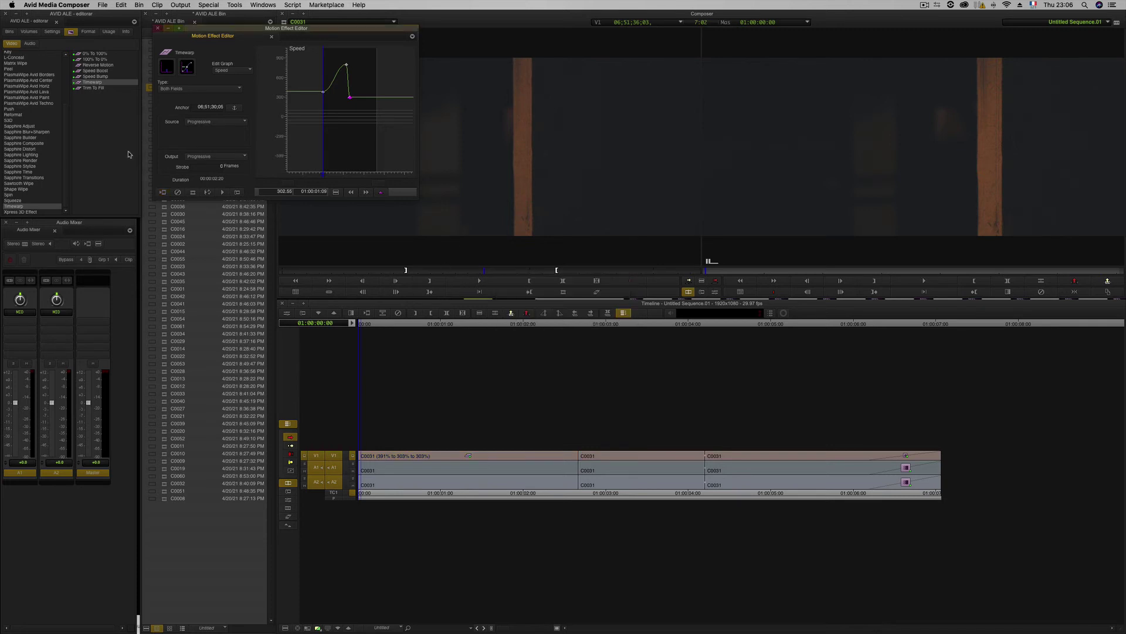
pyautogui.click(218, 122)
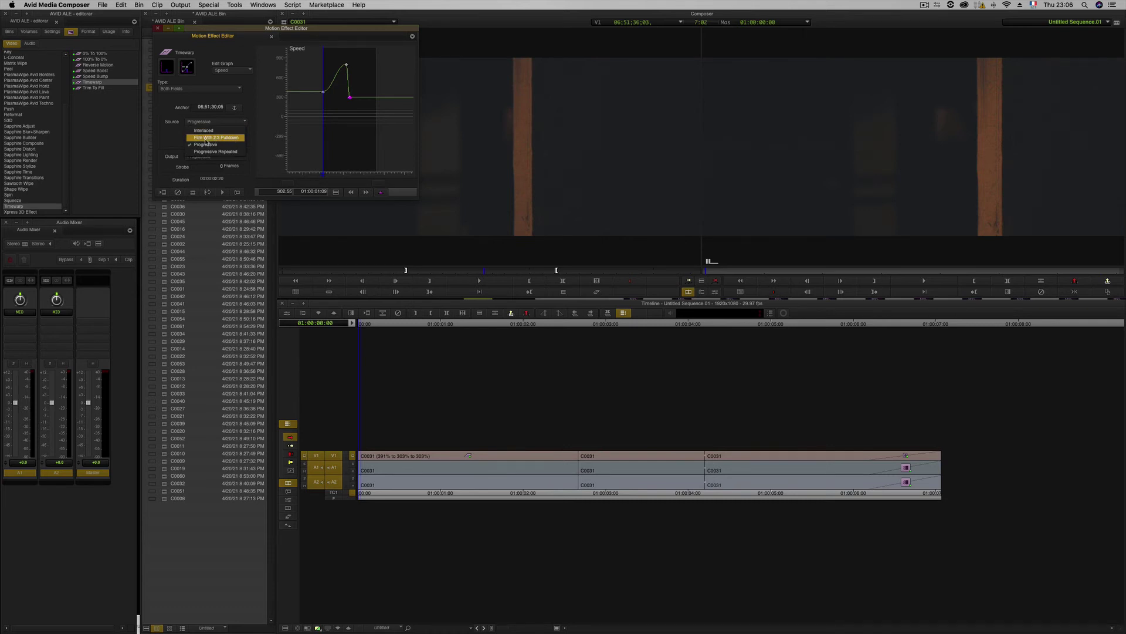
pyautogui.click(207, 138)
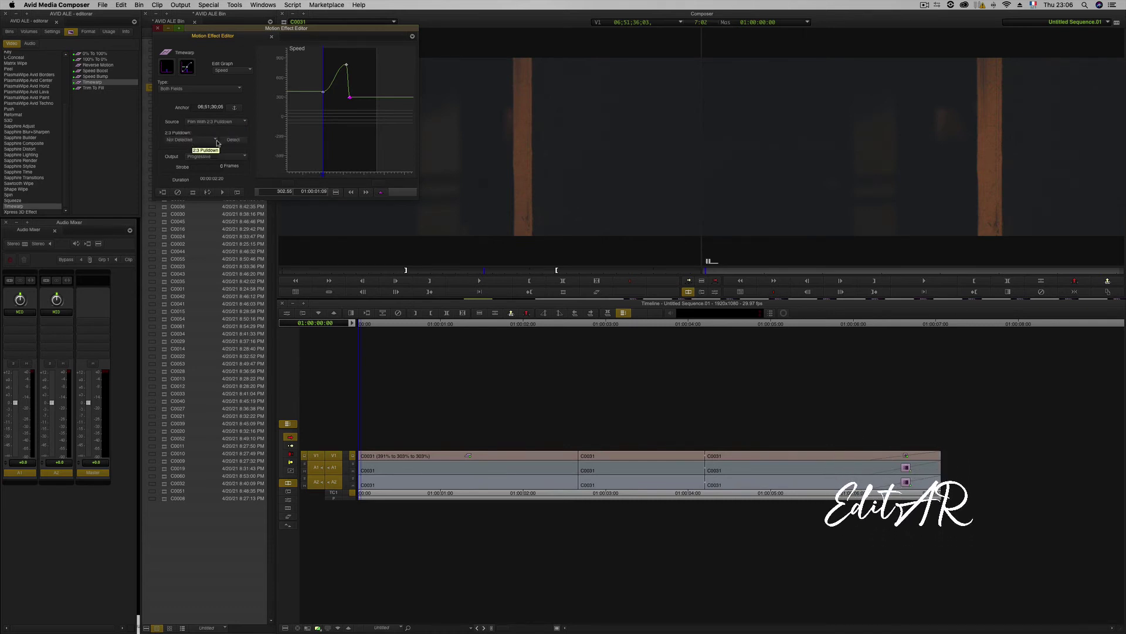
pyautogui.click(209, 138)
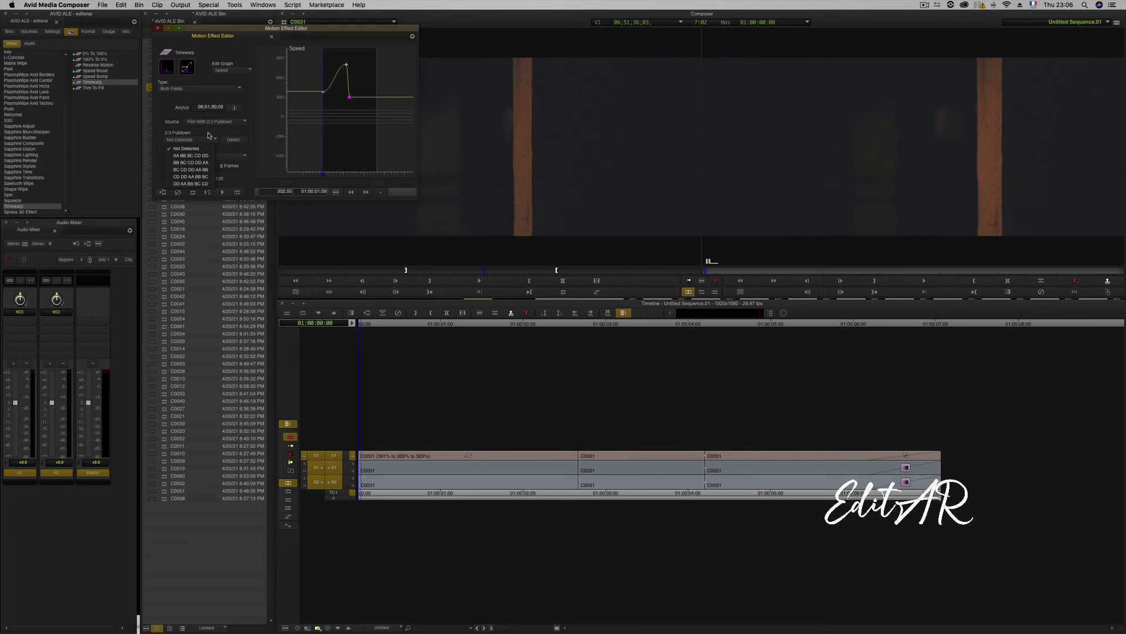
pyautogui.click(189, 156)
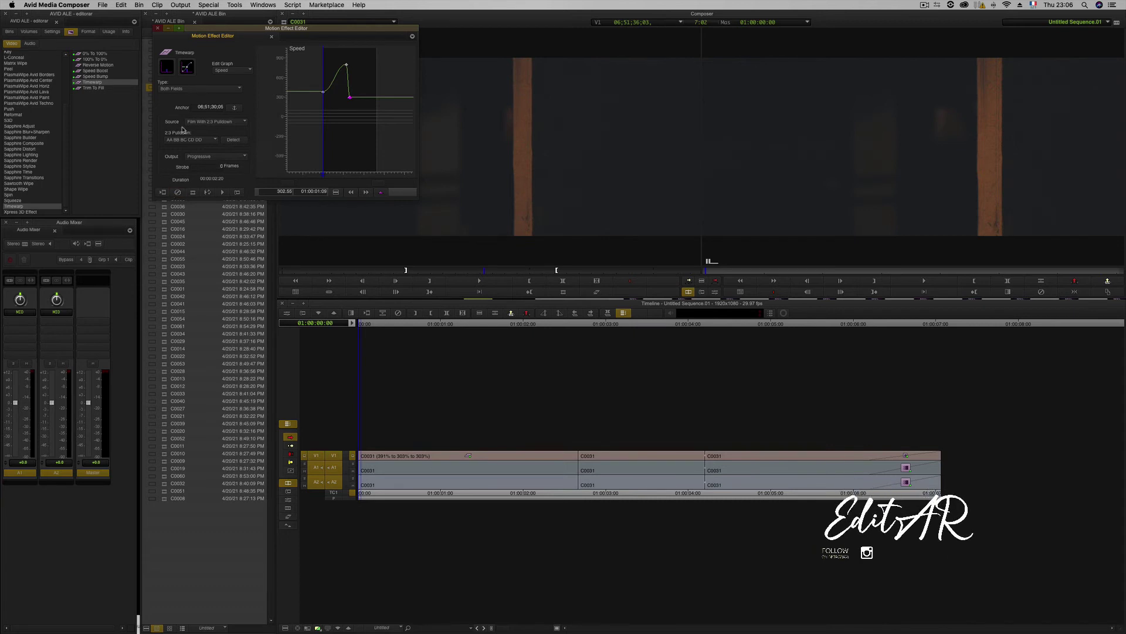
pyautogui.click(164, 192)
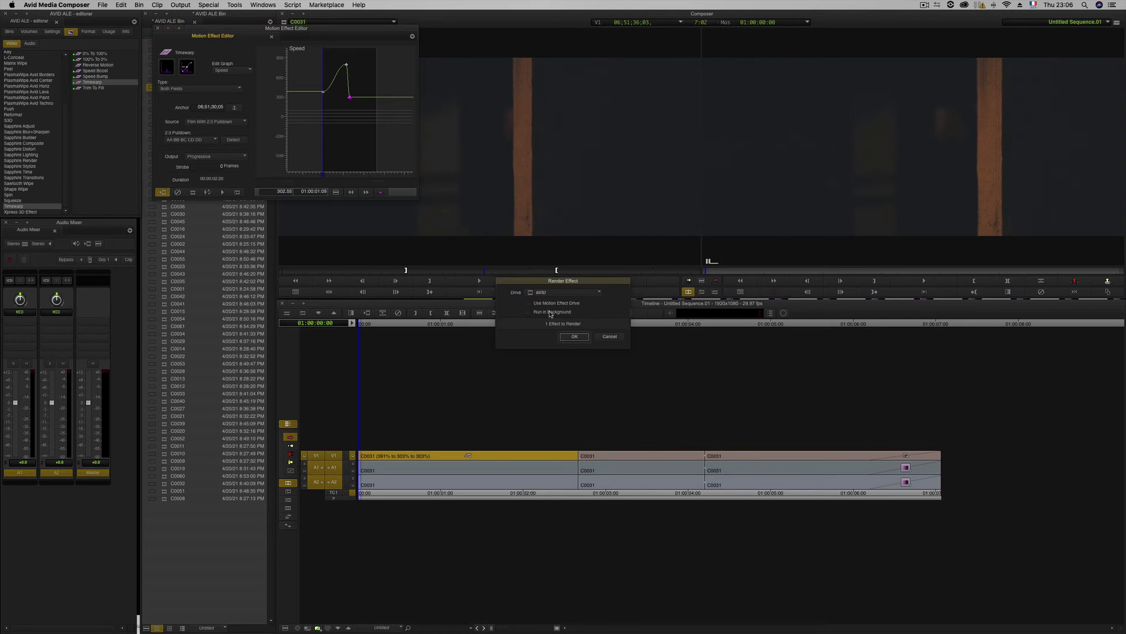
pyautogui.click(574, 336)
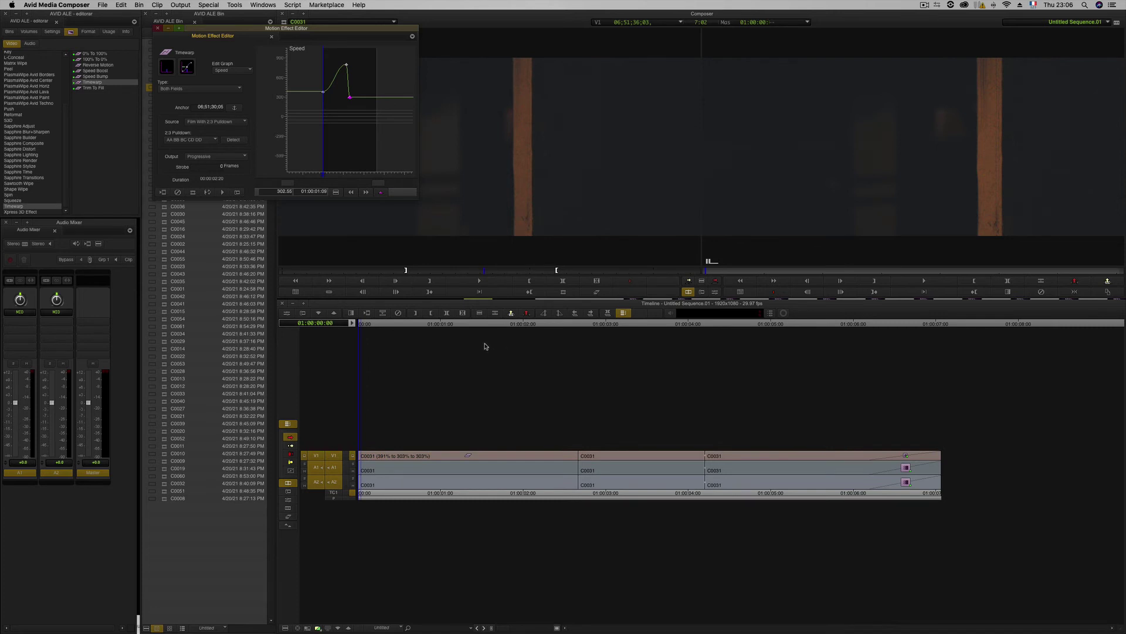
# Play the sequence from its start to review the rendered speed change, and return to the first frame
pyautogui.press('space')
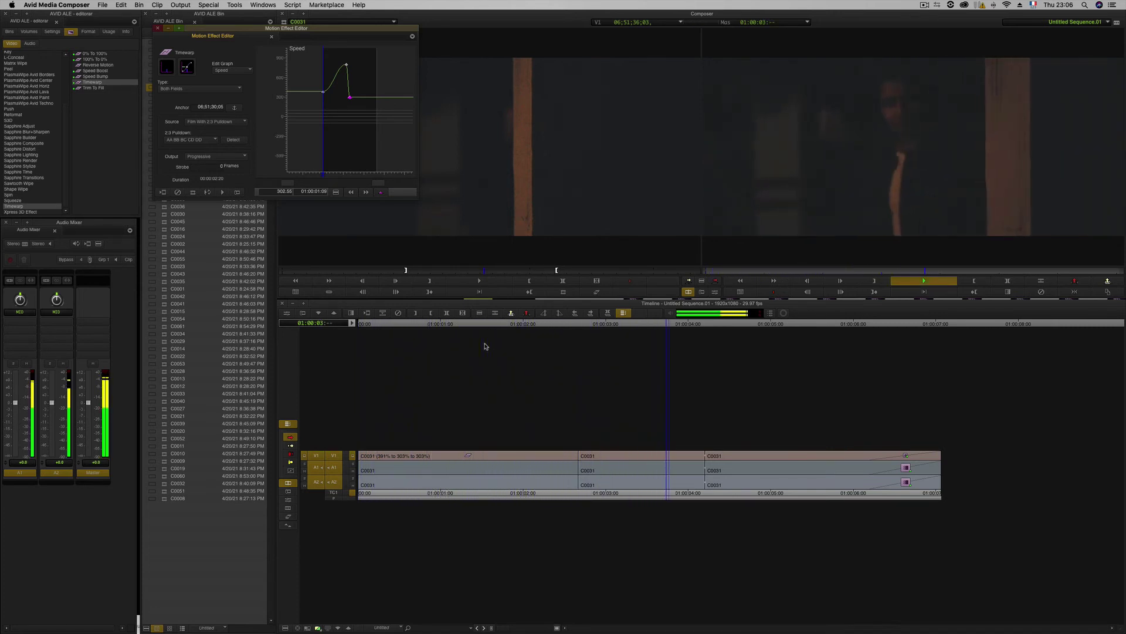
pyautogui.click(390, 332)
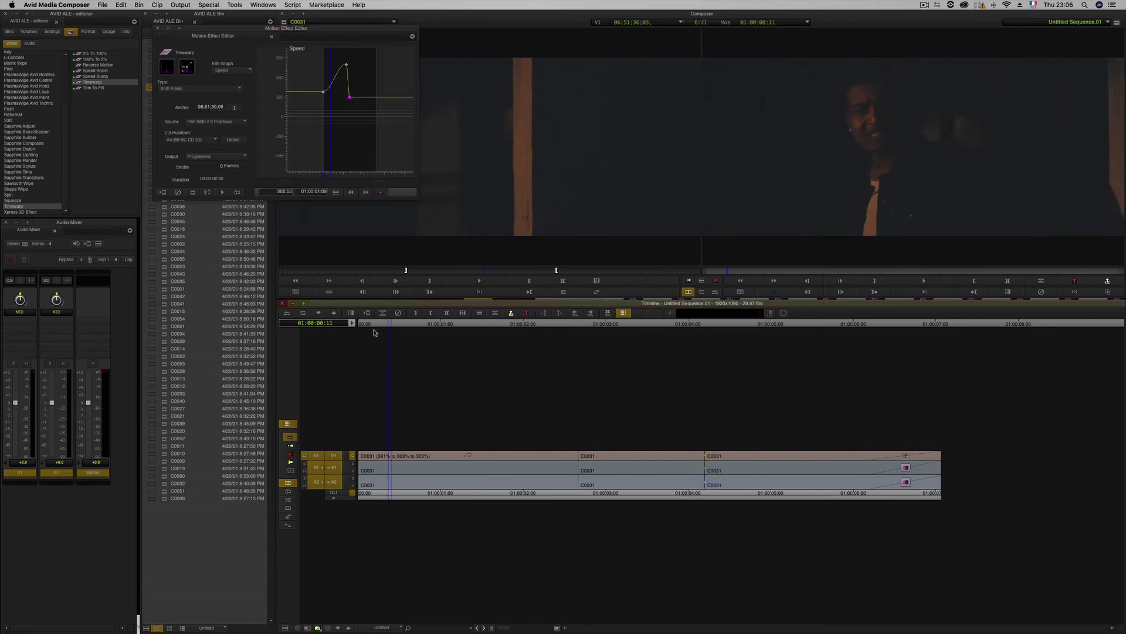
pyautogui.press('Home')
pyautogui.press('space')
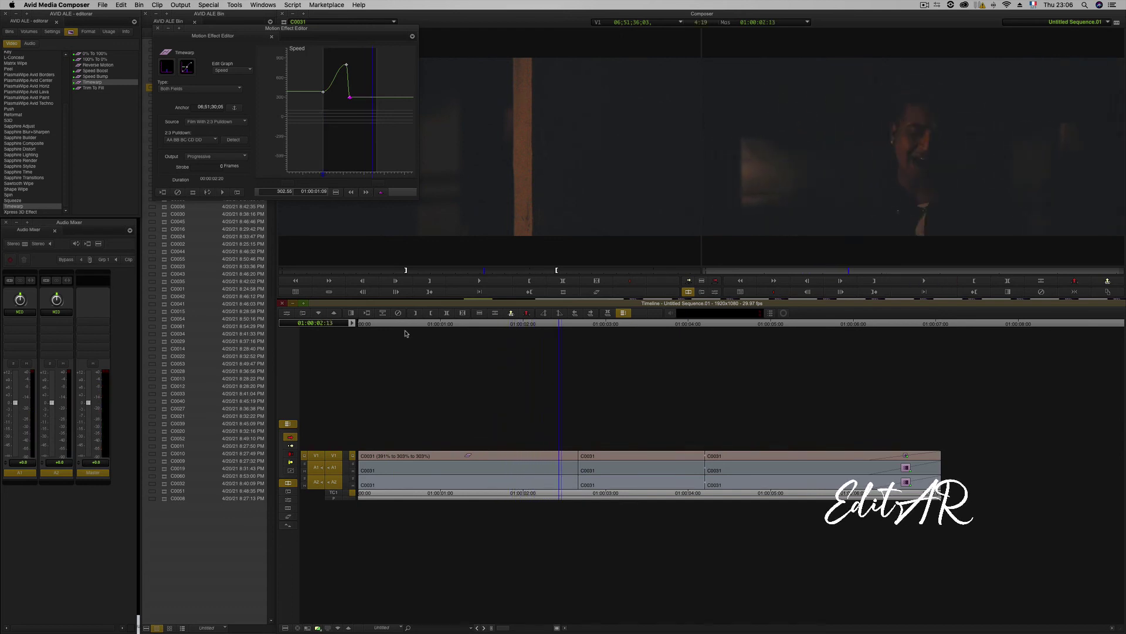
pyautogui.click(329, 124)
pyautogui.moveTo(329, 126); pyautogui.dragTo(323, 127)
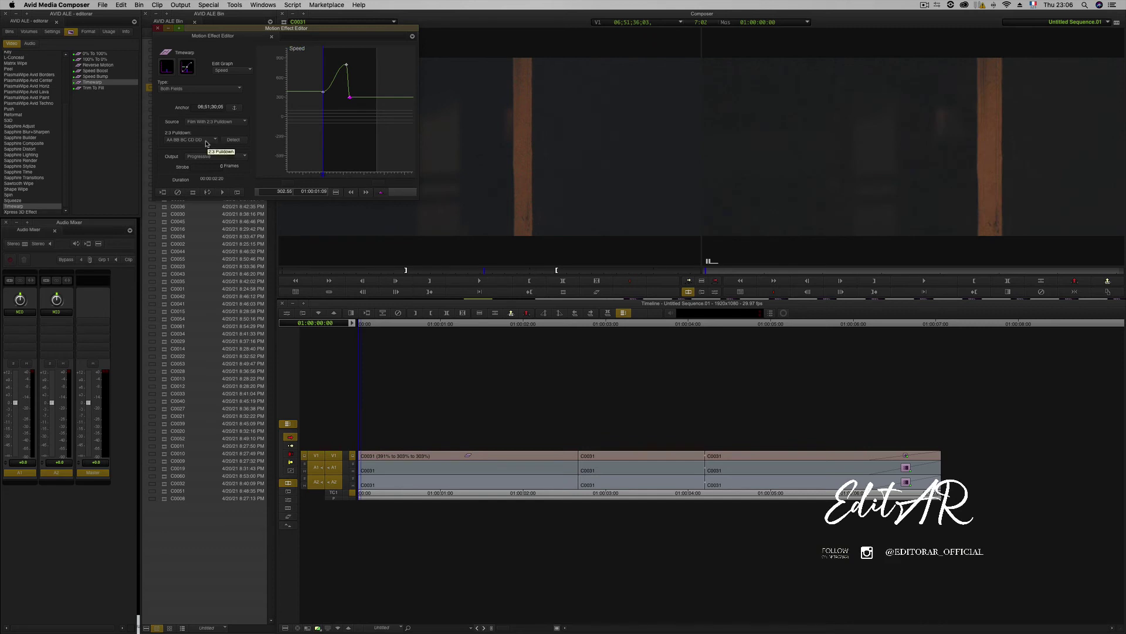
# Change the Timewarp's type to FluidMotion and its source to Interlaced
pyautogui.click(220, 122)
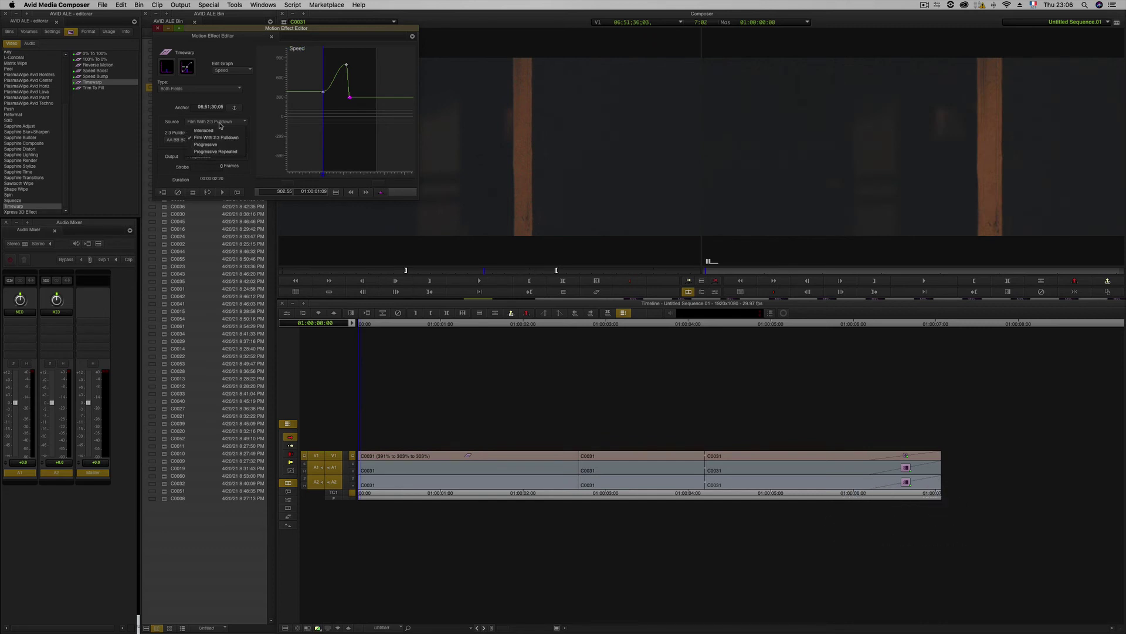
pyautogui.click(176, 89)
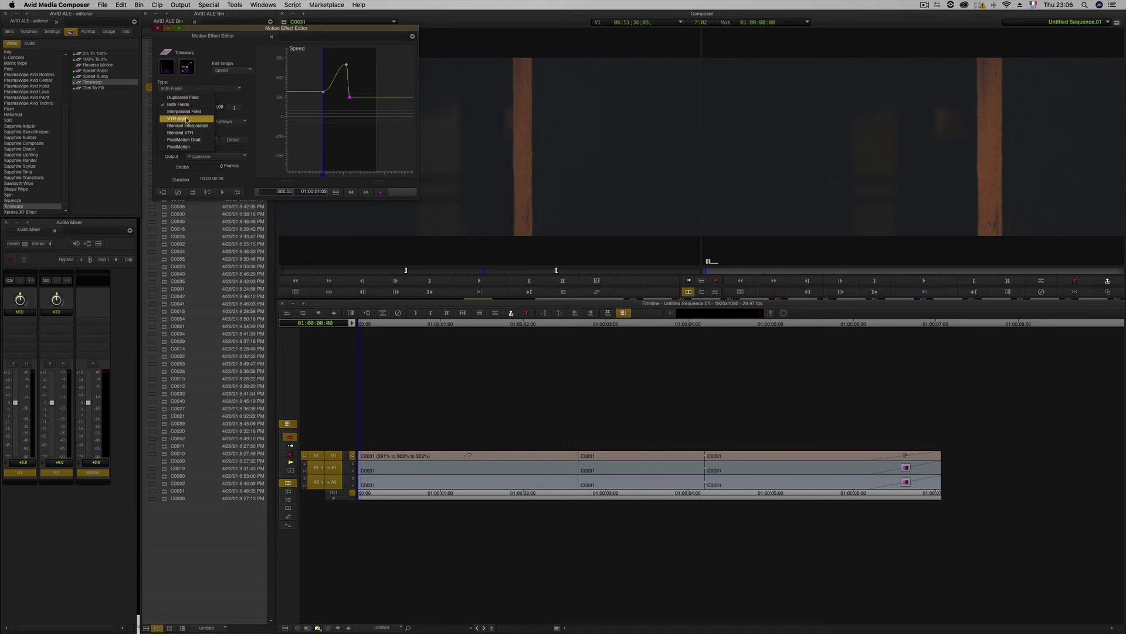
pyautogui.click(187, 120)
pyautogui.click(196, 89)
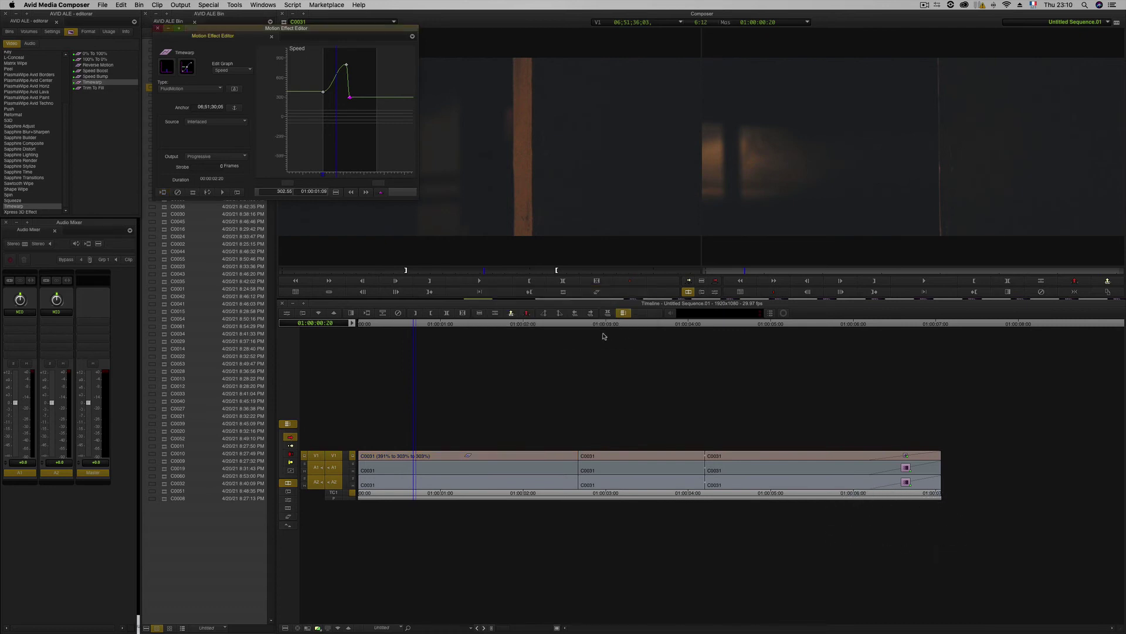
# Play the sequence from the start to review the FluidMotion speed change, and scrub through the first segment
pyautogui.click(354, 324)
pyautogui.press('space')
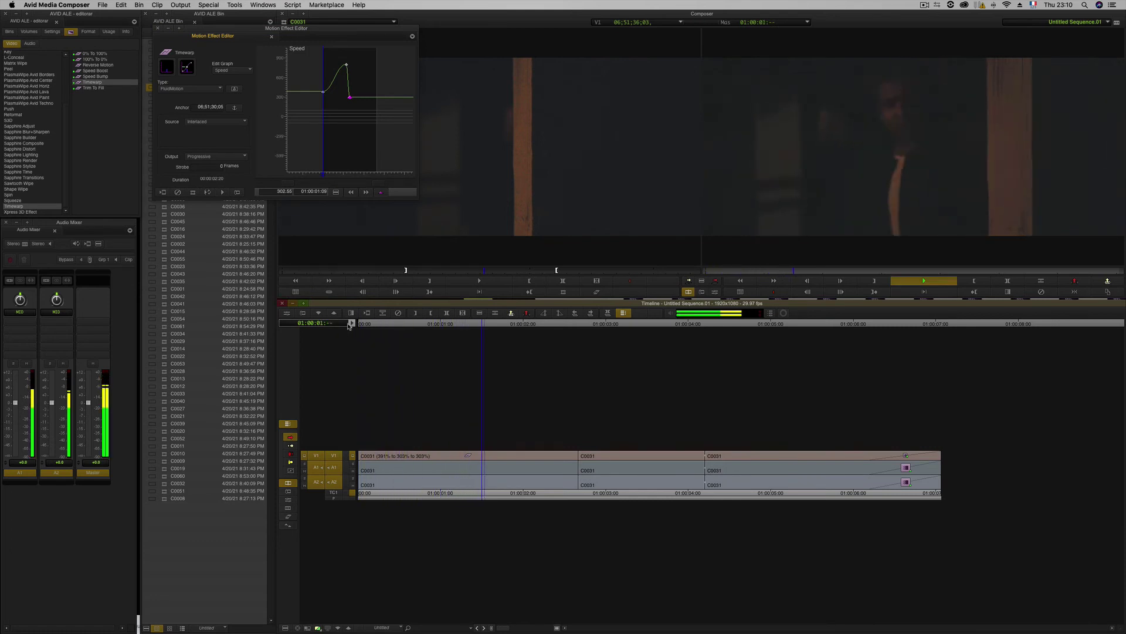
pyautogui.press('space')
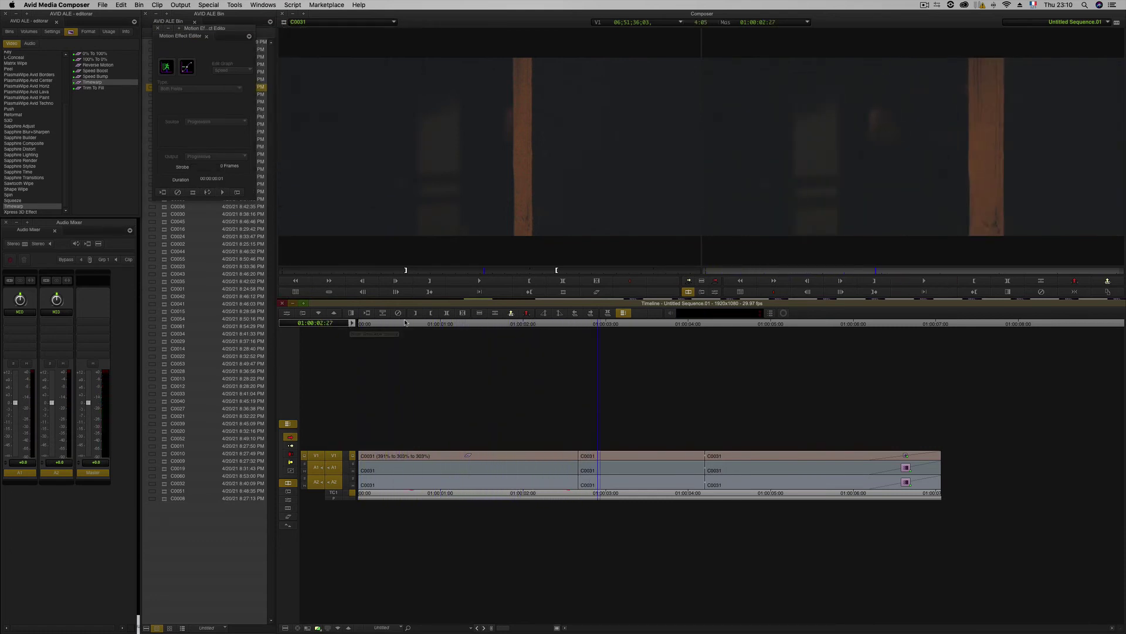
pyautogui.moveTo(393, 326); pyautogui.dragTo(432, 344)
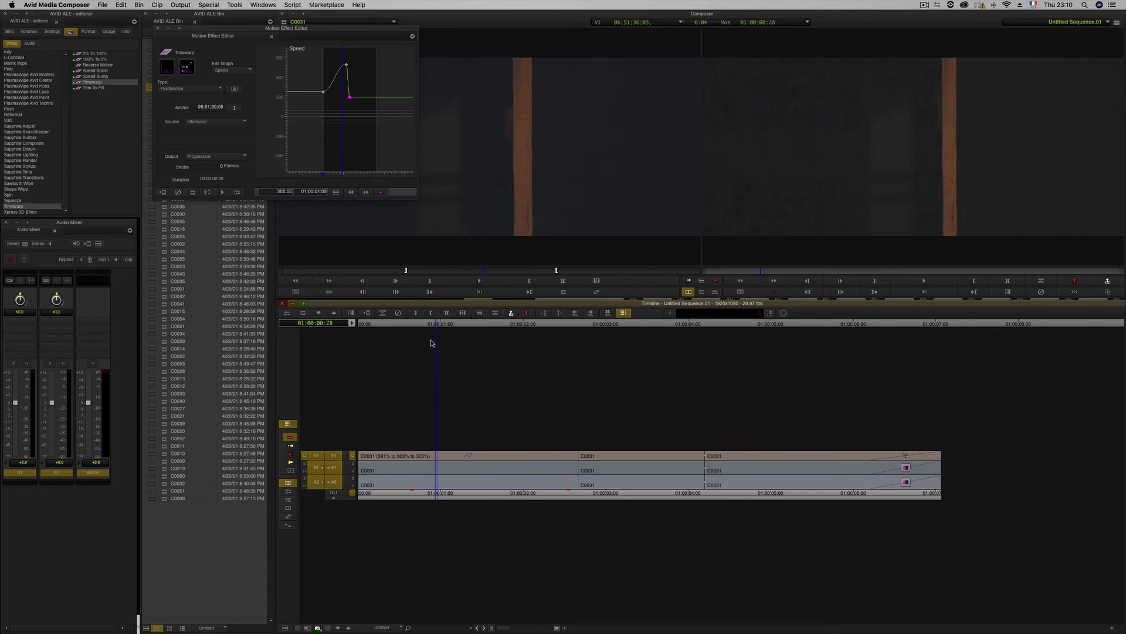
# Add nine new video tracks to the sequence, V2 up to V10
pyautogui.rightClick(466, 415)
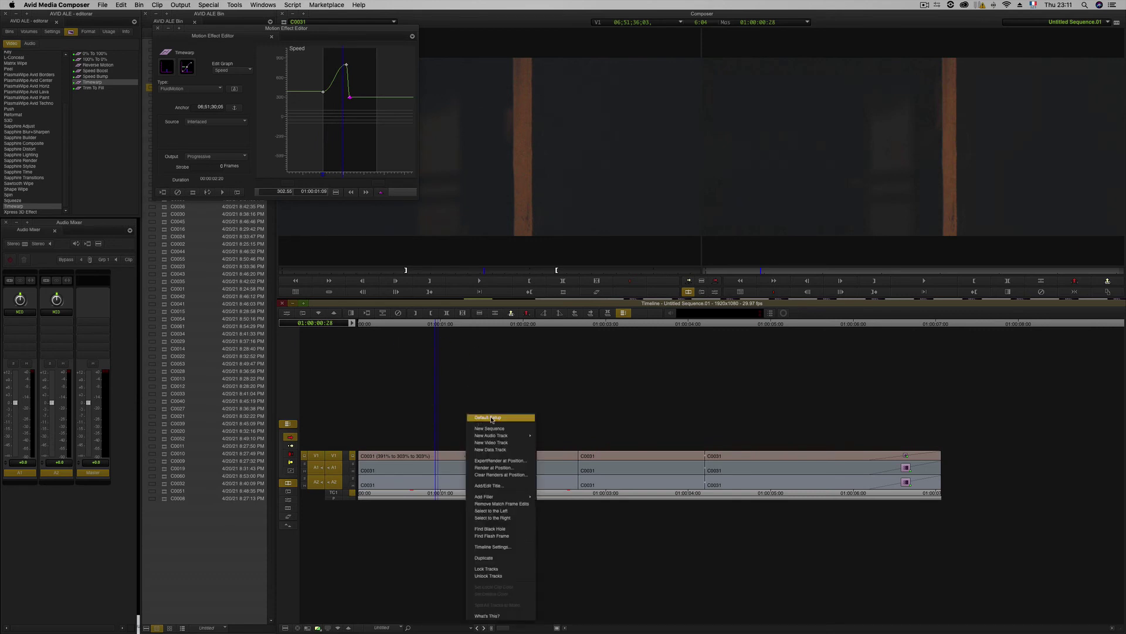
pyautogui.moveTo(486, 439)
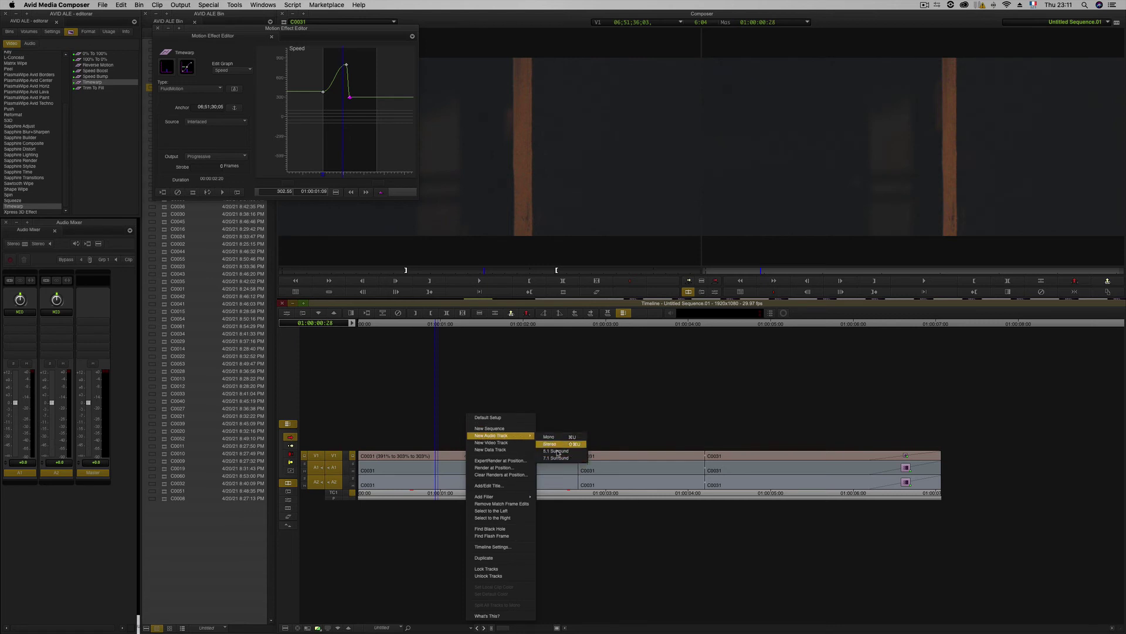
pyautogui.click(505, 444)
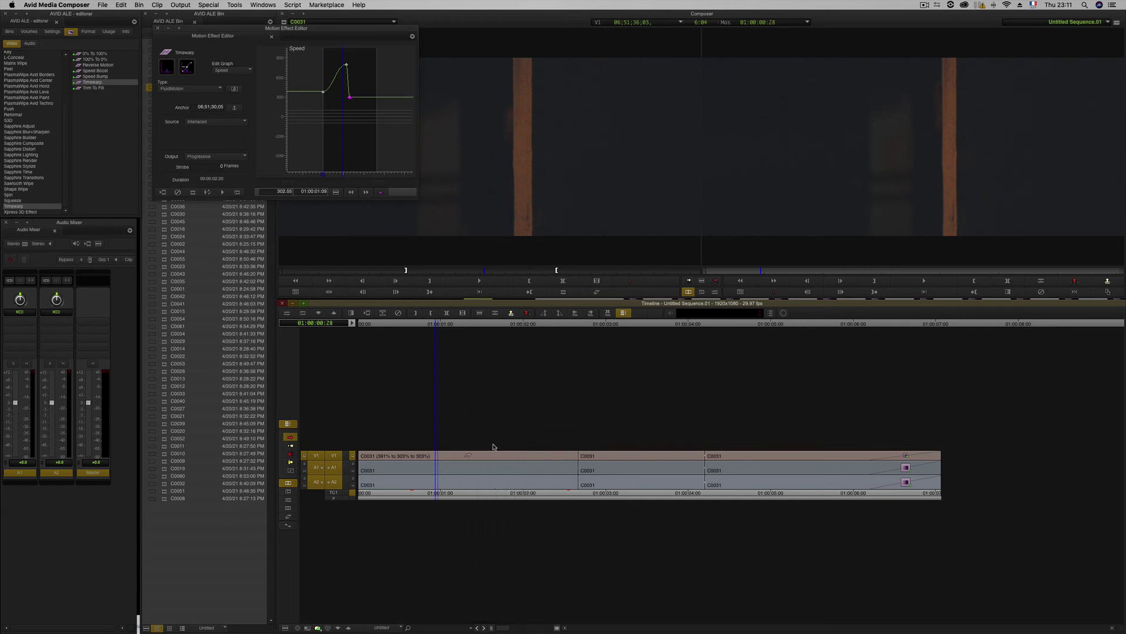
pyautogui.rightClick(443, 404)
pyautogui.click(473, 433)
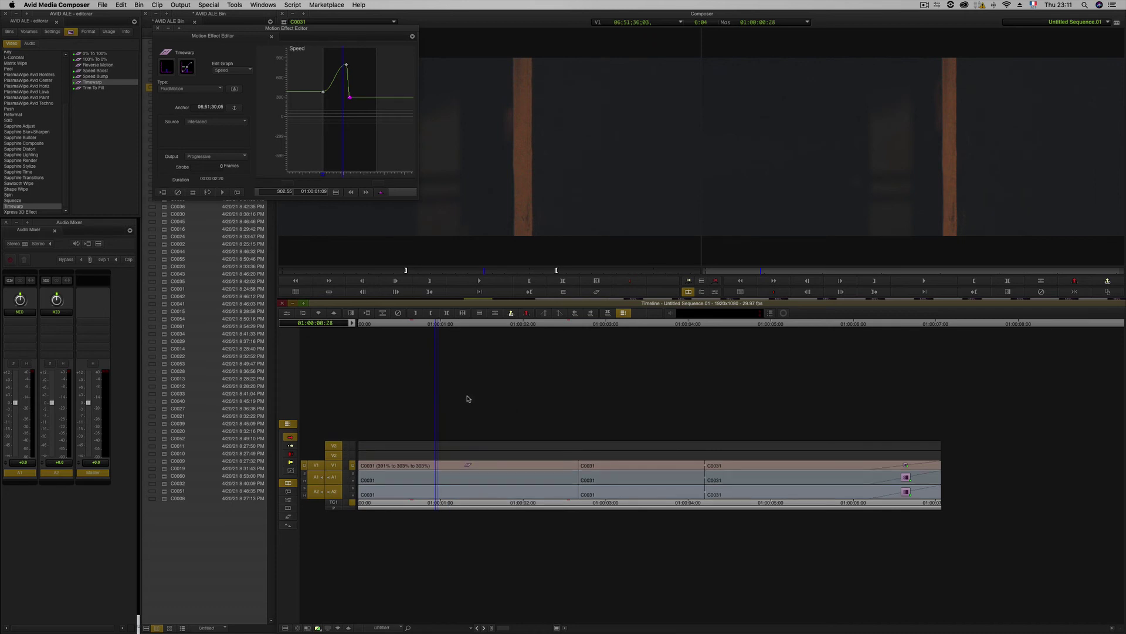
pyautogui.rightClick(478, 396)
pyautogui.click(482, 432)
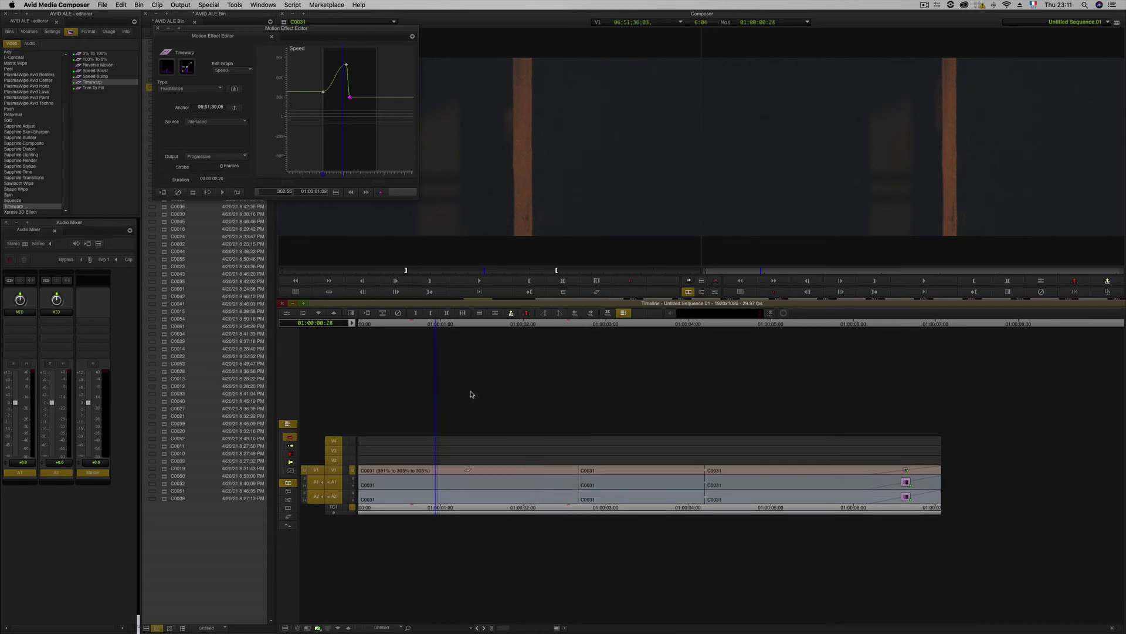
pyautogui.rightClick(490, 386)
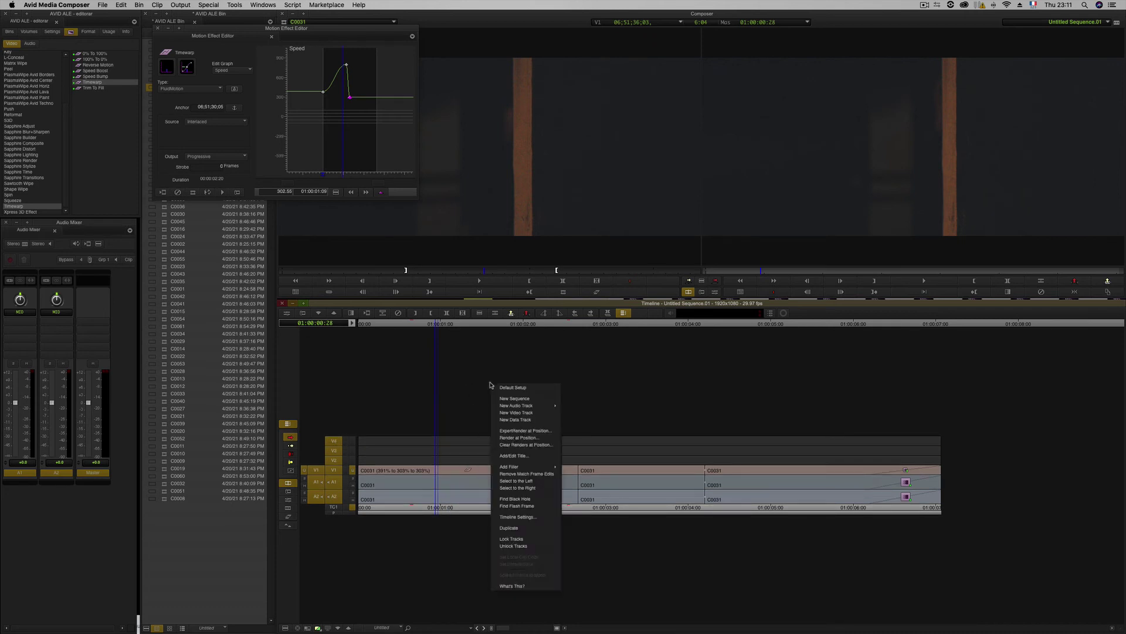
pyautogui.click(513, 421)
pyautogui.rightClick(476, 370)
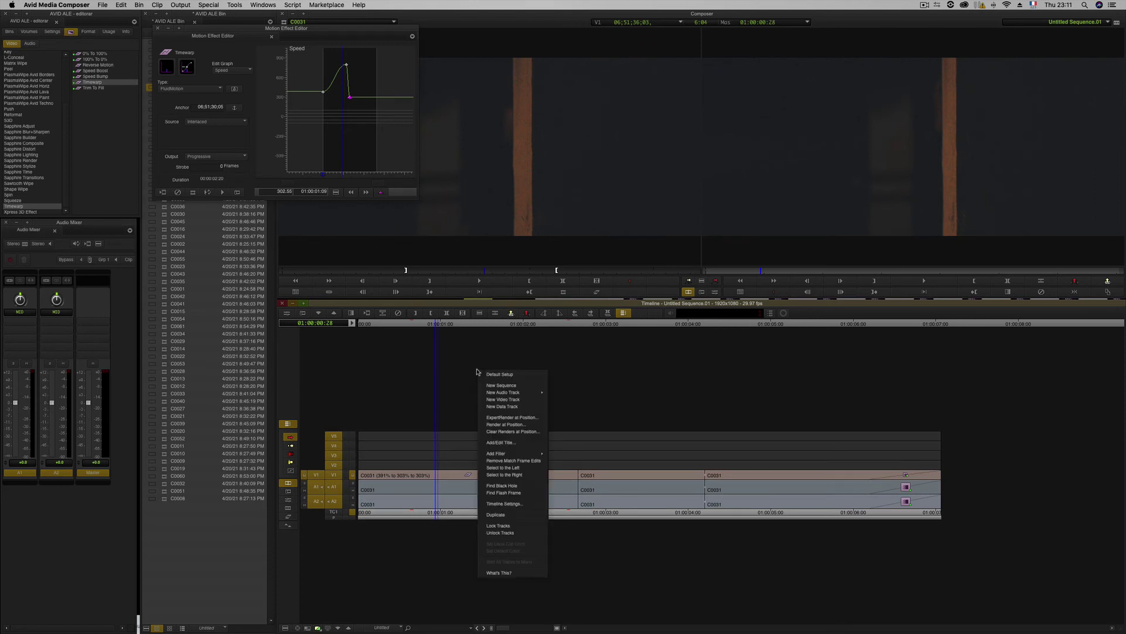
pyautogui.click(507, 404)
pyautogui.rightClick(470, 350)
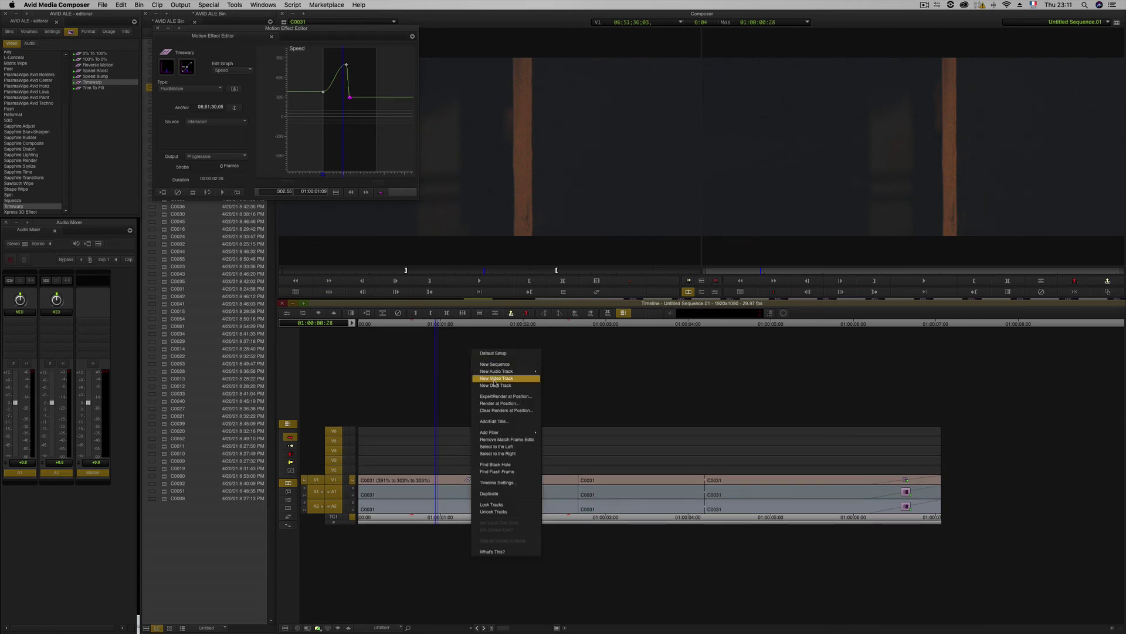
pyautogui.click(477, 379)
pyautogui.rightClick(484, 350)
pyautogui.click(499, 379)
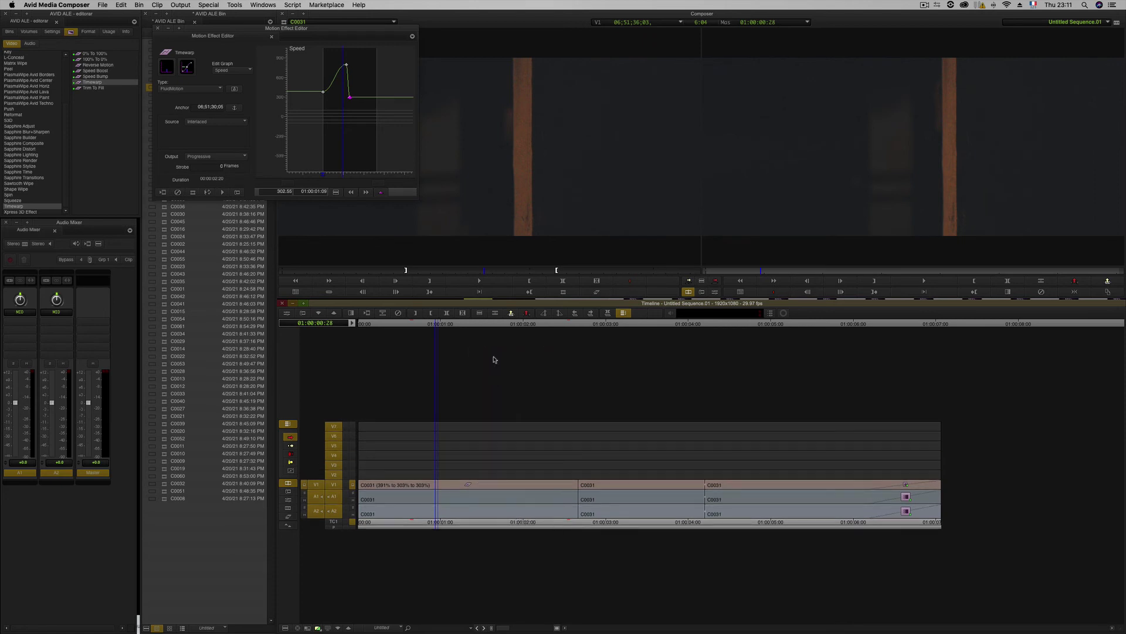
pyautogui.rightClick(493, 358)
pyautogui.click(491, 359)
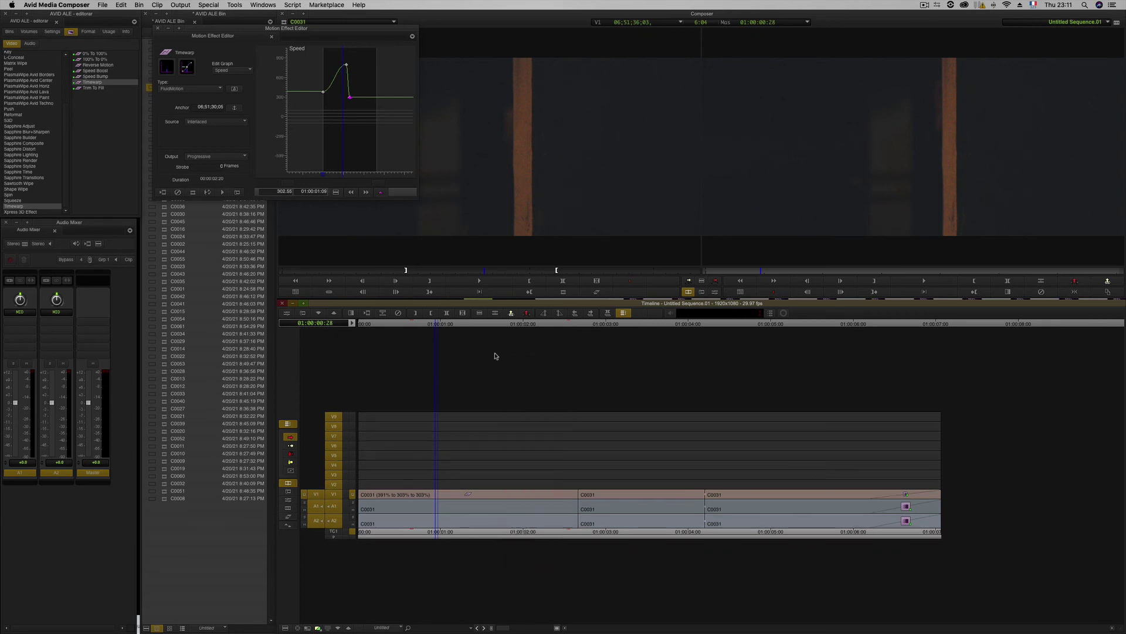
pyautogui.rightClick(494, 354)
pyautogui.click(486, 391)
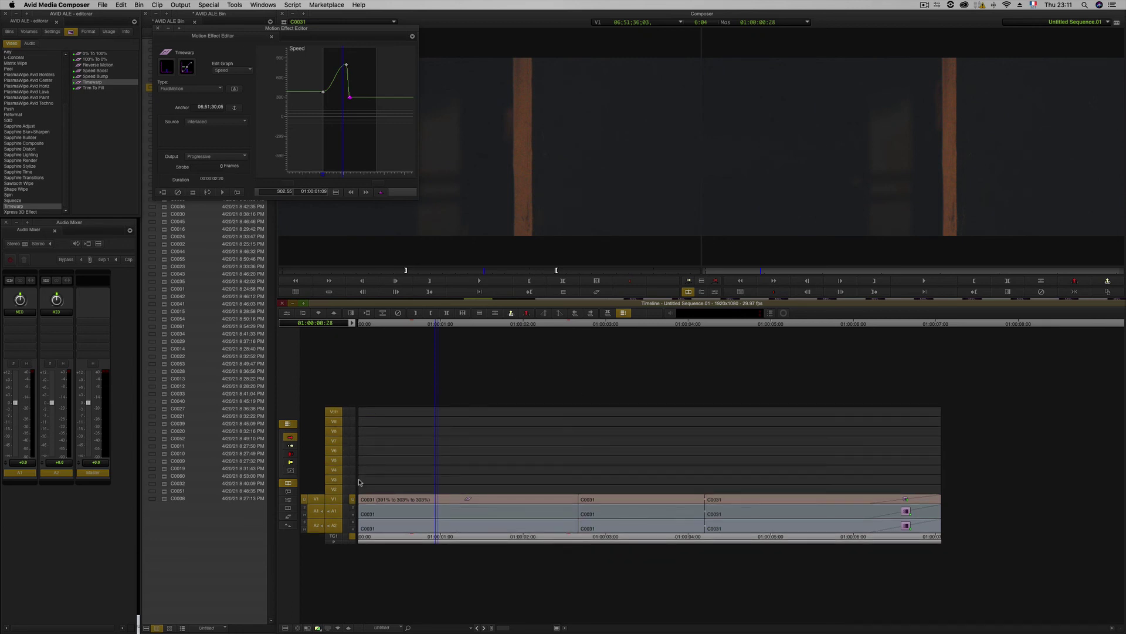
# Add five new audio tracks to the sequence, A3 up to A7
pyautogui.rightClick(471, 354)
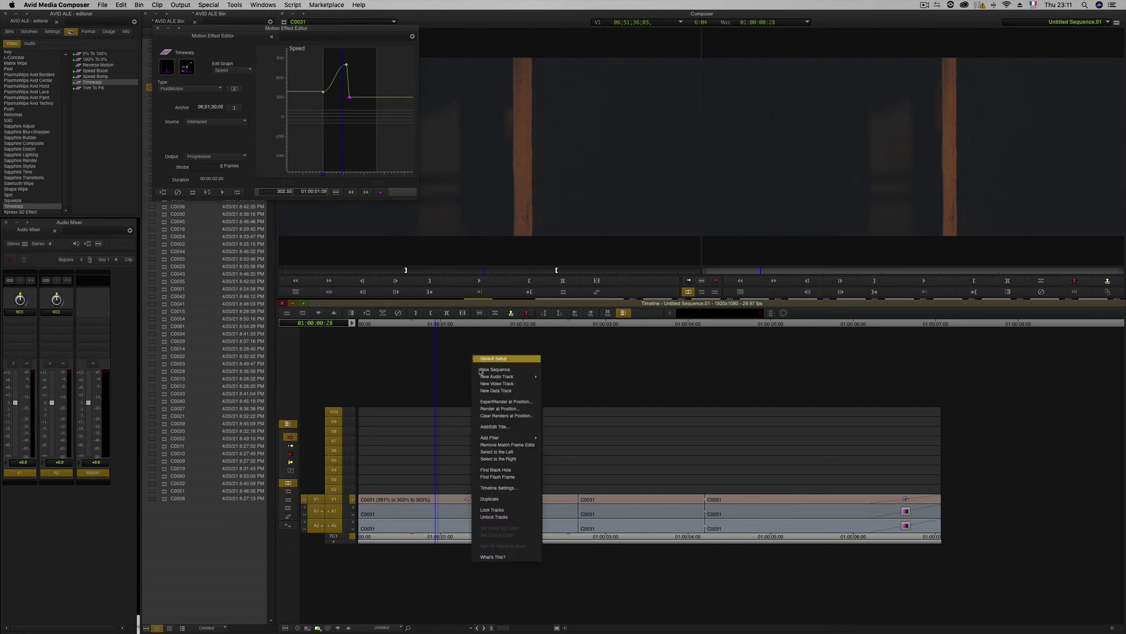
pyautogui.moveTo(516, 377)
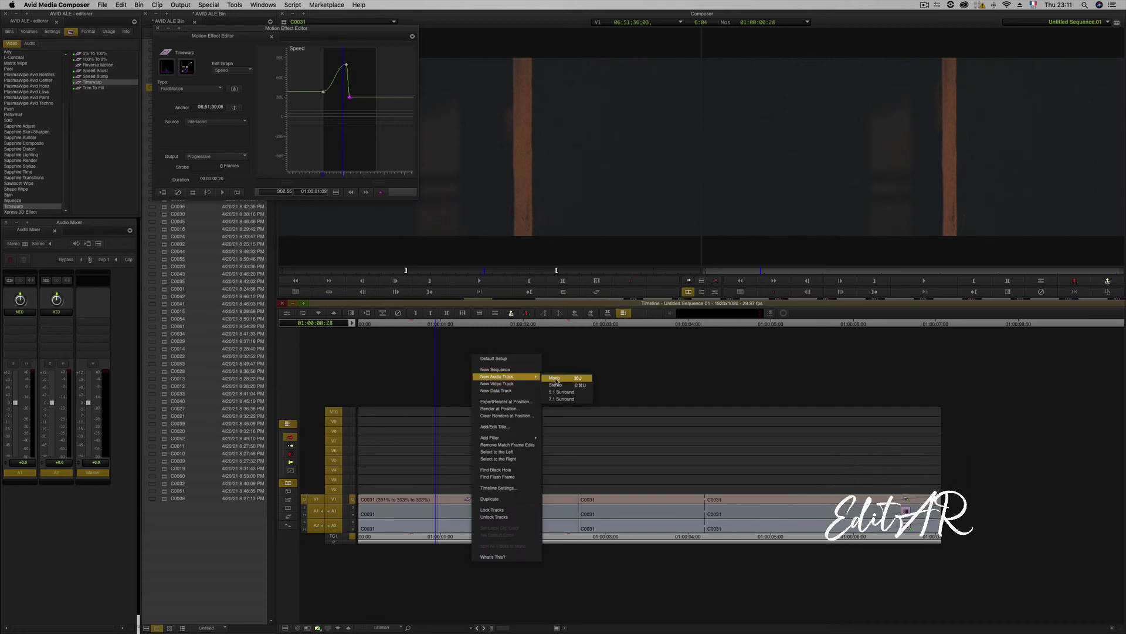
pyautogui.click(558, 386)
pyautogui.rightClick(495, 359)
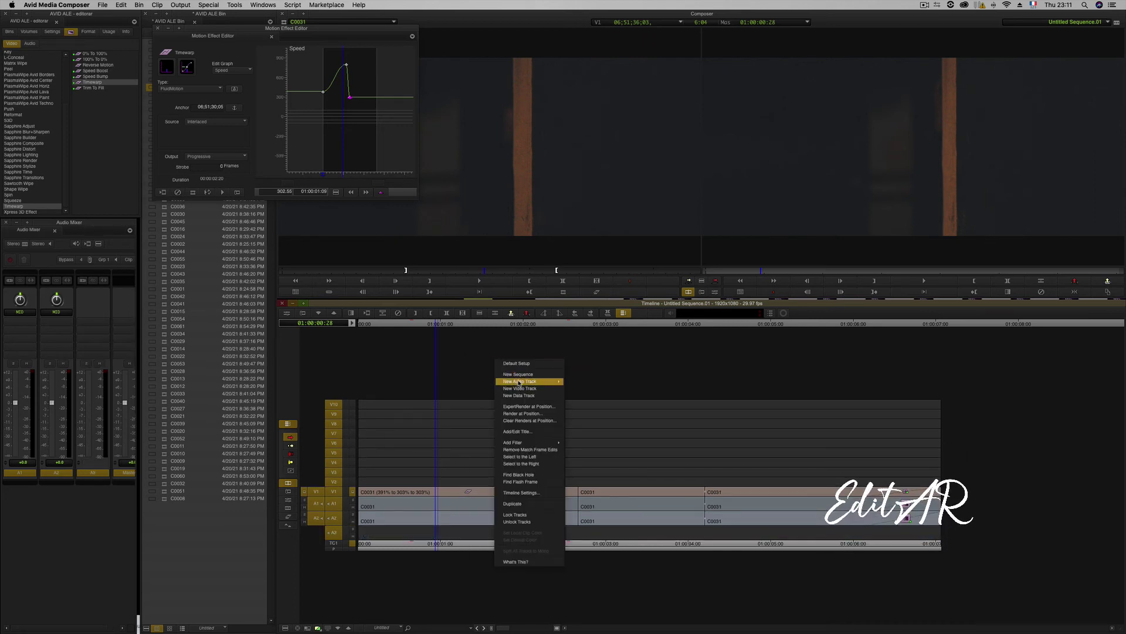
pyautogui.click(596, 384)
pyautogui.rightClick(490, 356)
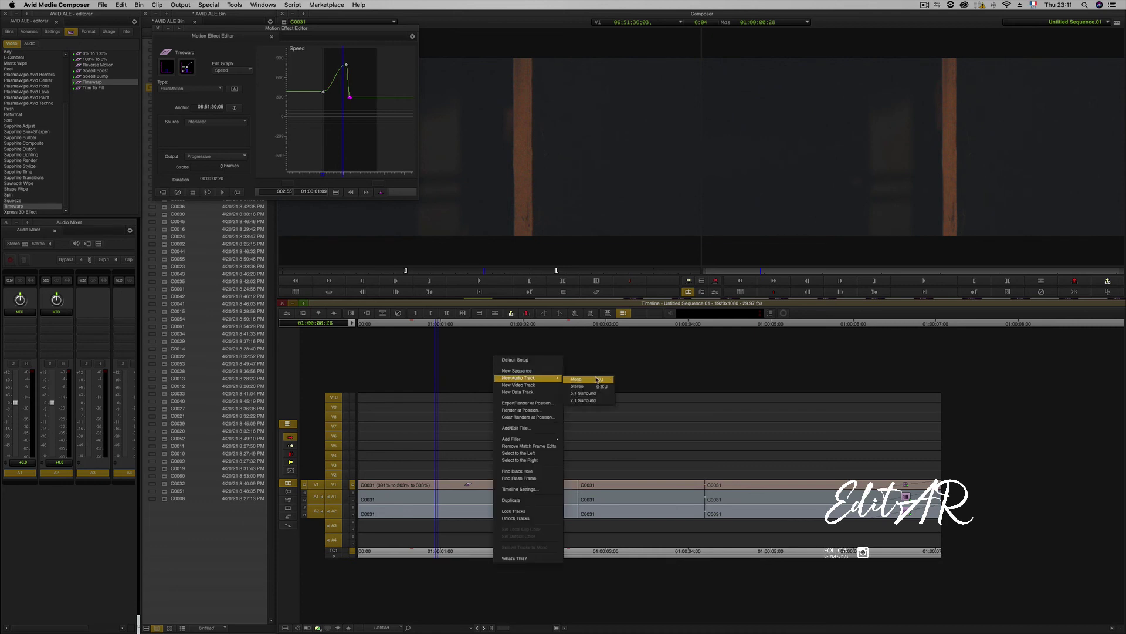
pyautogui.click(576, 381)
pyautogui.rightClick(483, 351)
pyautogui.click(572, 377)
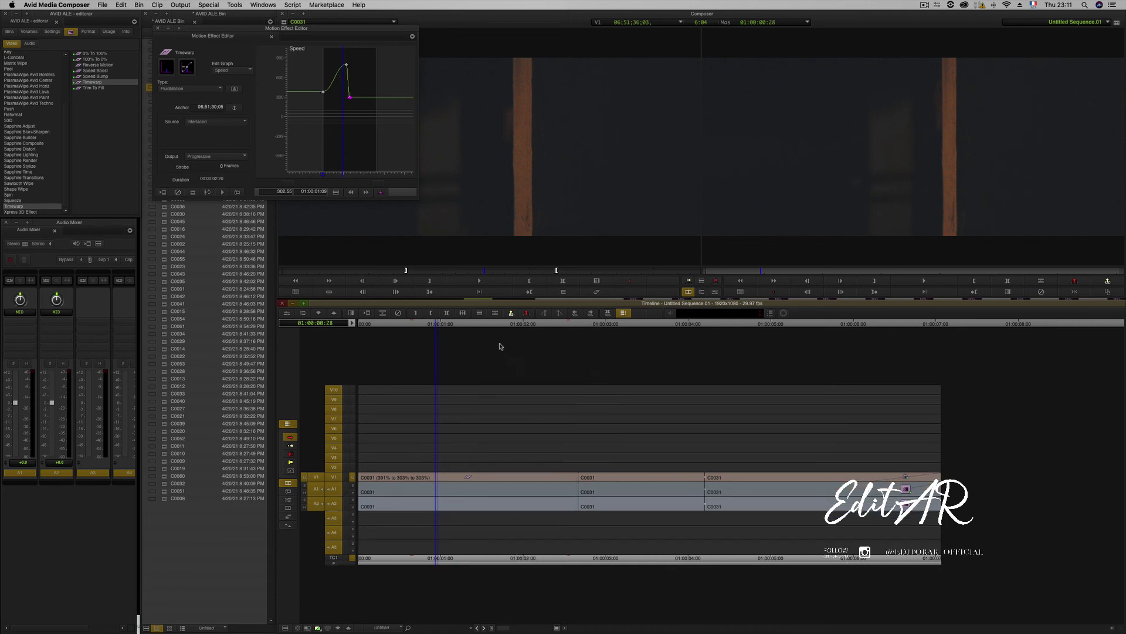
pyautogui.rightClick(508, 339)
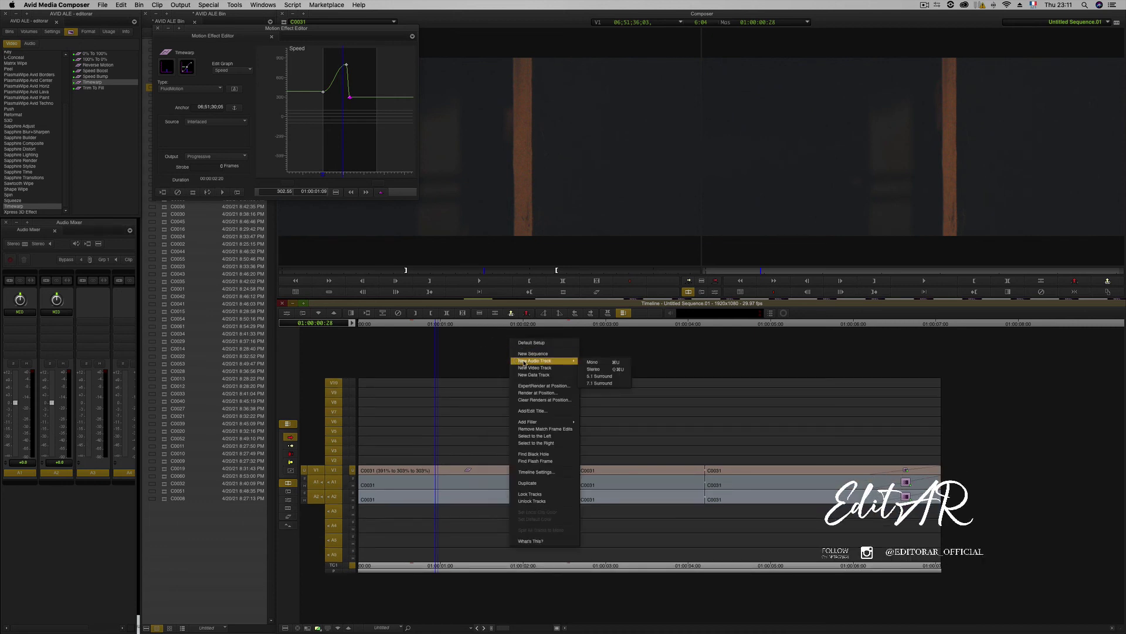
pyautogui.click(567, 363)
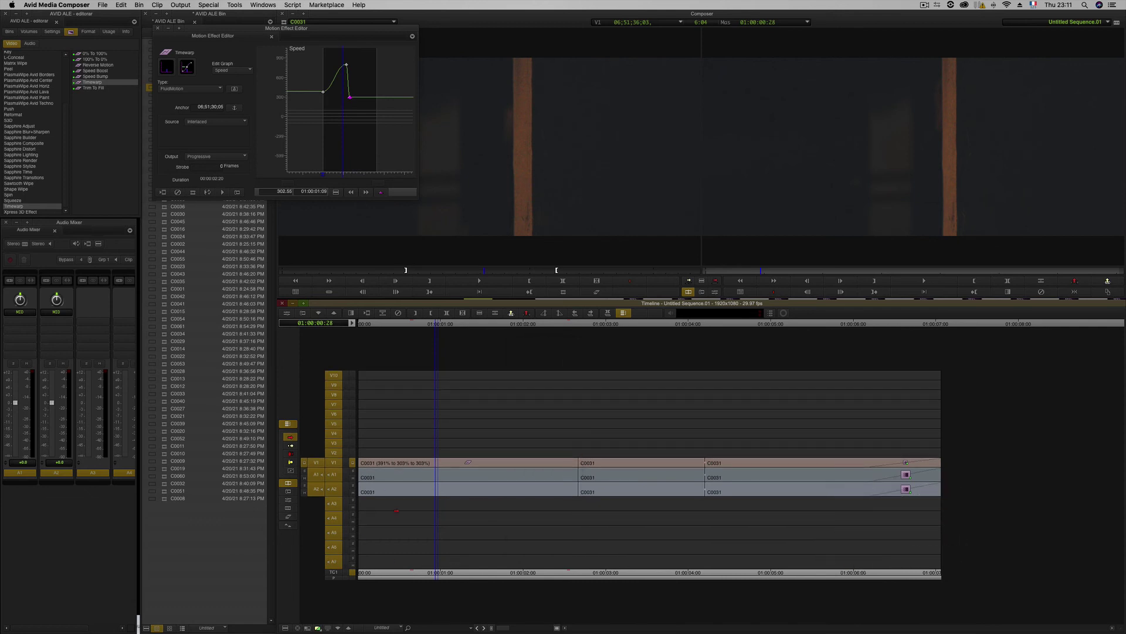
pyautogui.rightClick(434, 347)
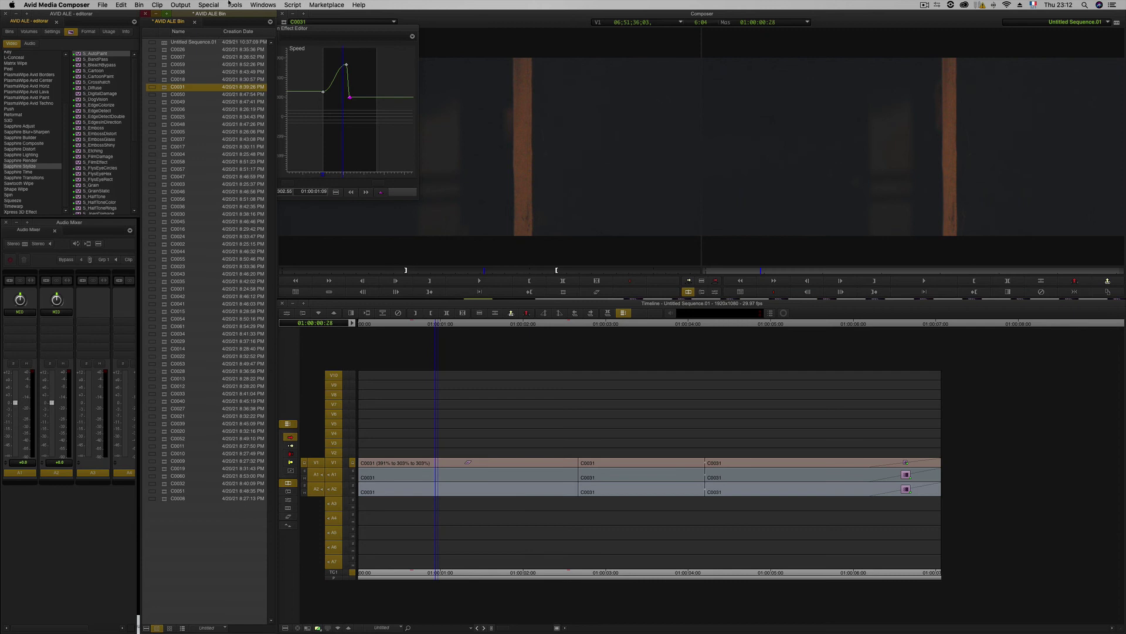
# Open the Command Palette and examine the commands in its Move, Play, Edit, Trim and FX categories
pyautogui.click(234, 5)
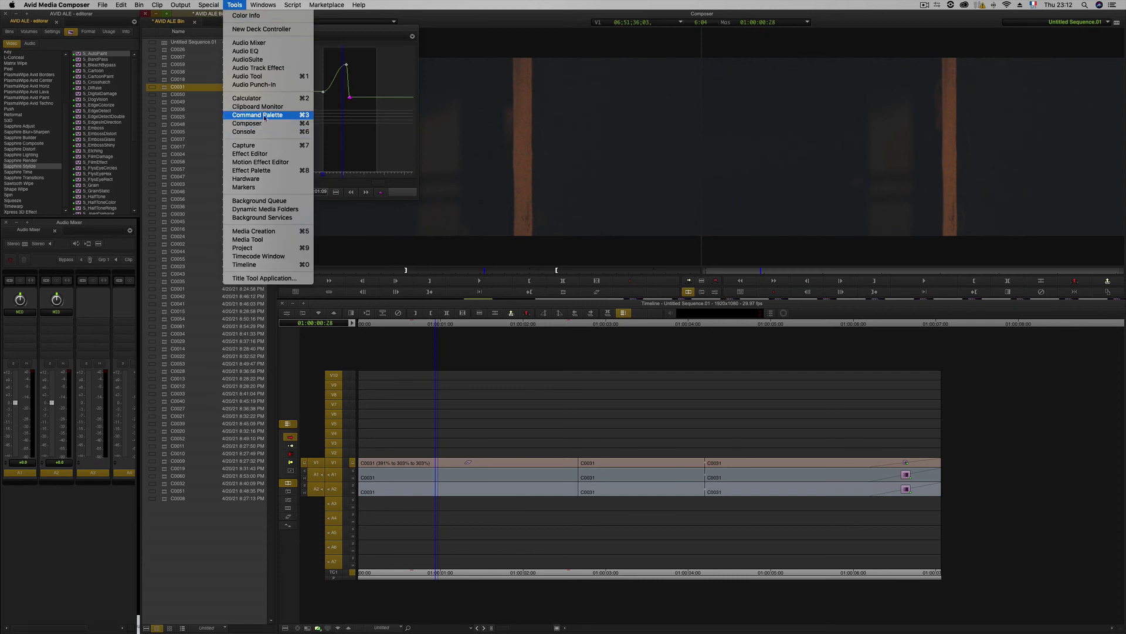
pyautogui.click(257, 115)
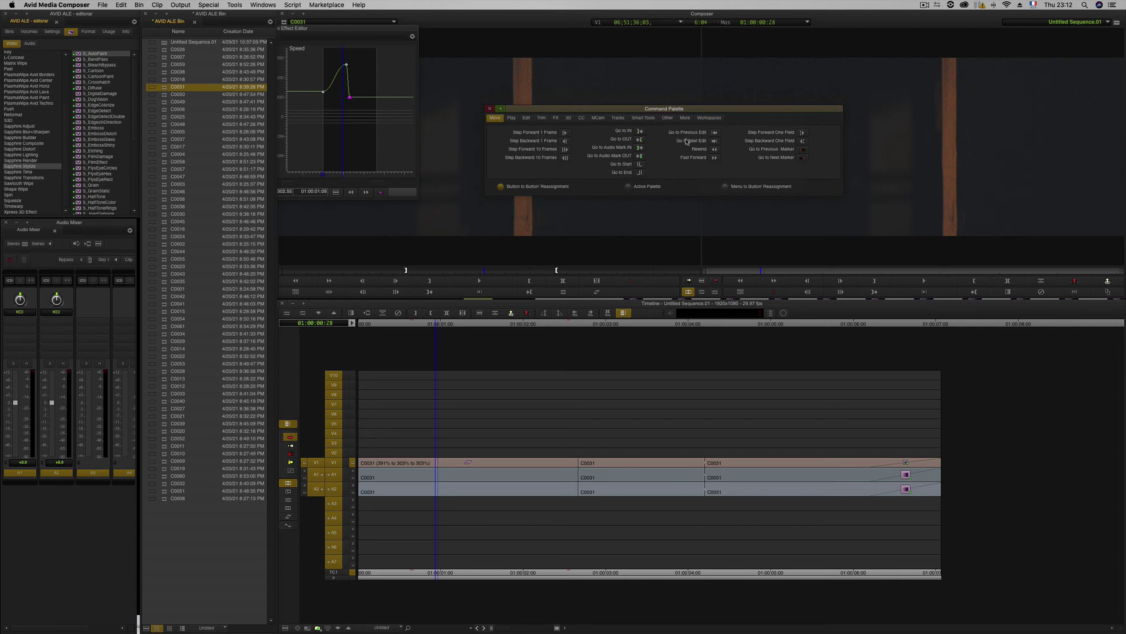
pyautogui.click(512, 119)
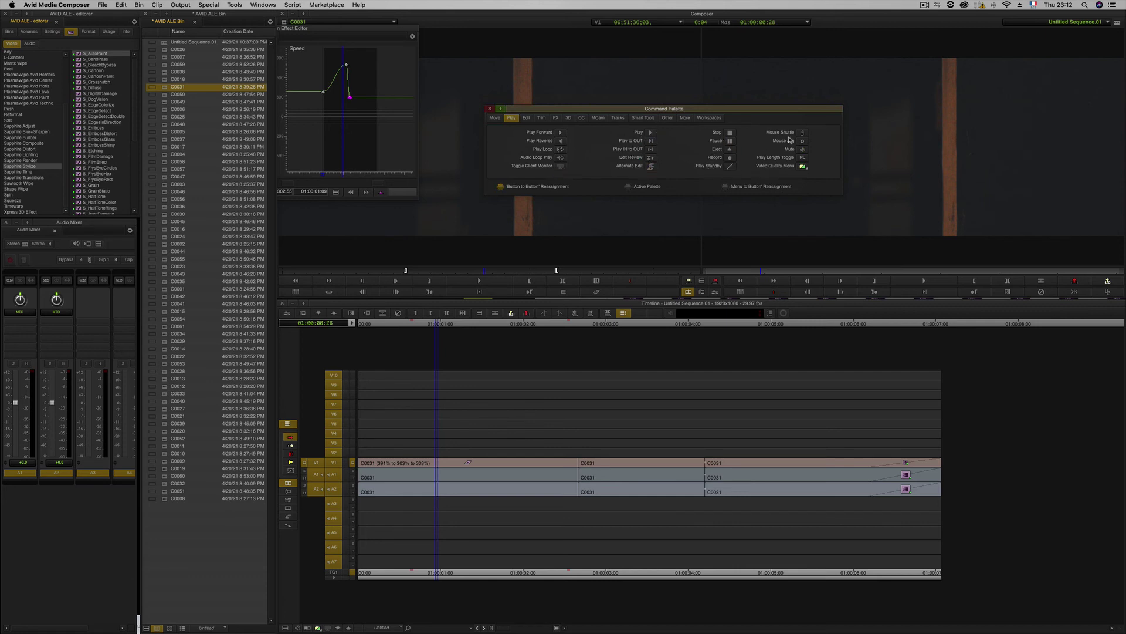
pyautogui.click(527, 118)
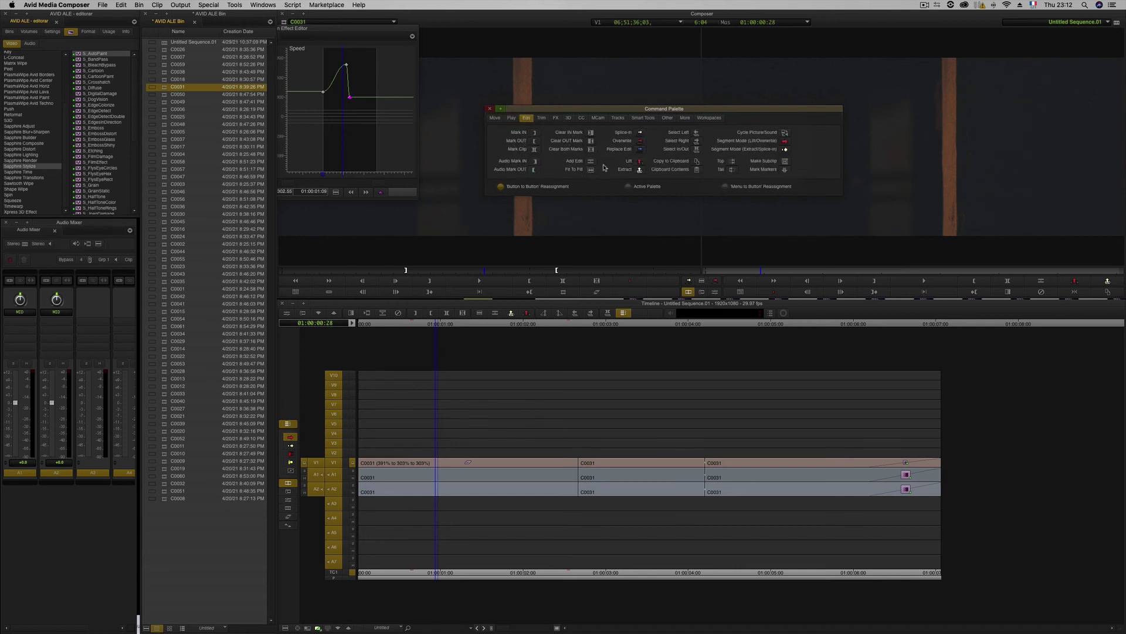
pyautogui.click(542, 119)
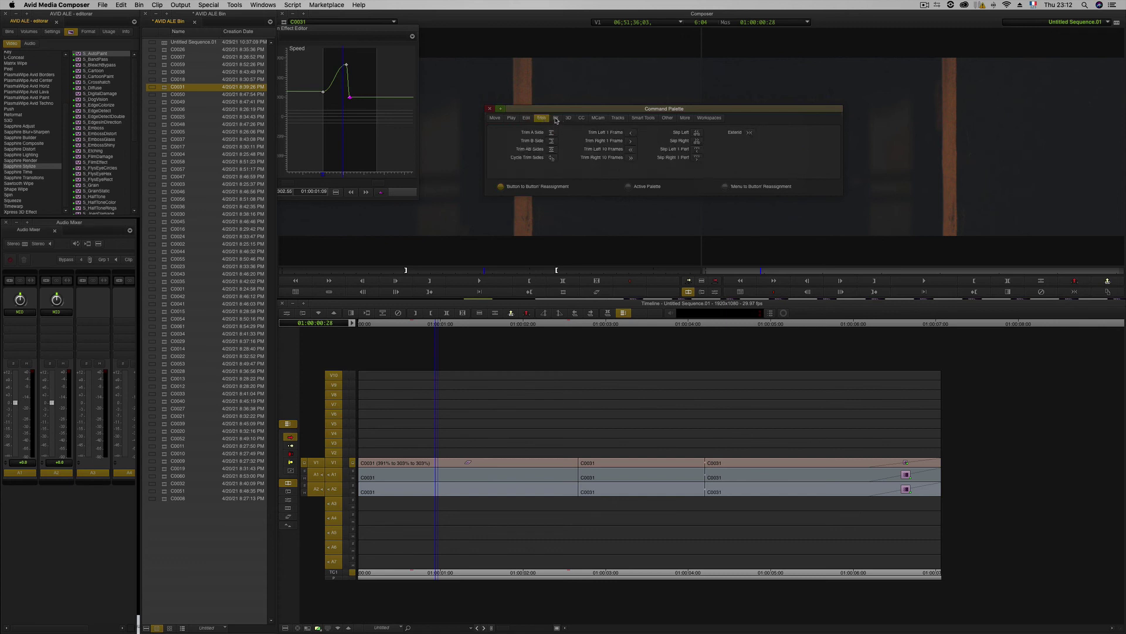
pyautogui.click(555, 119)
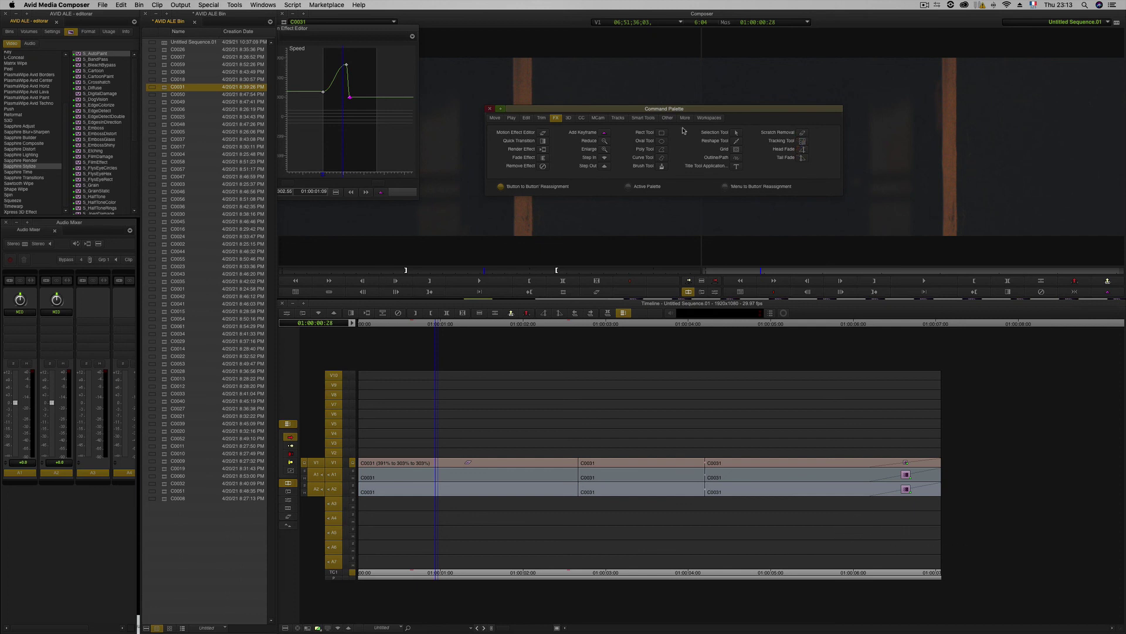
# Examine the 3D, CC, MCam, Tracks, Smart Tools, Other, More and Workspaces command categories, and close the Command Palette
pyautogui.click(568, 119)
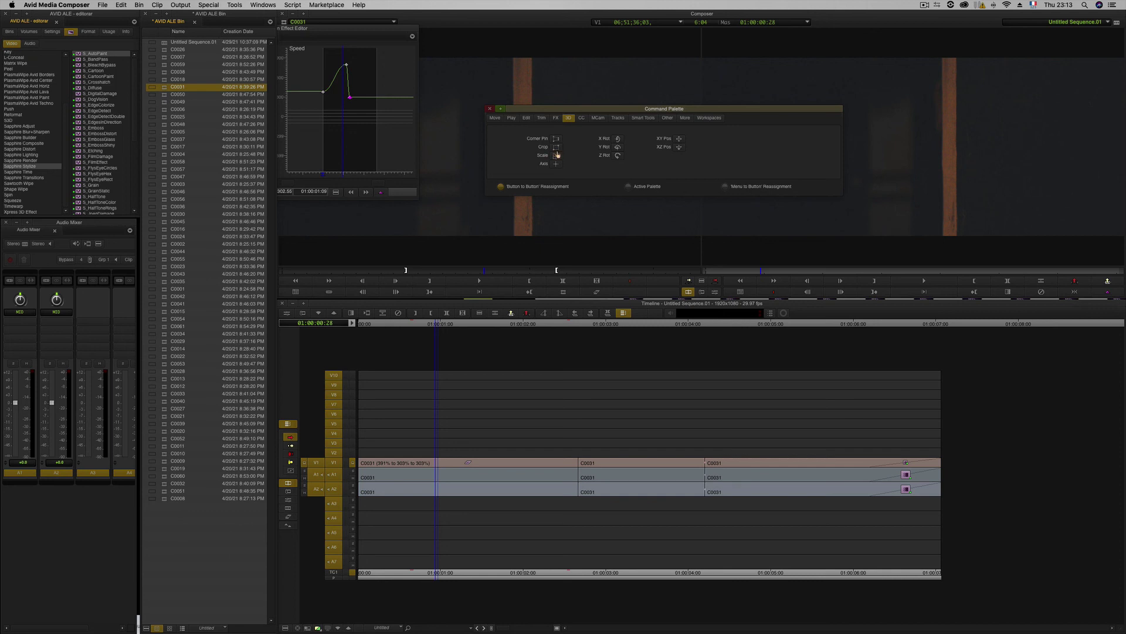
pyautogui.click(583, 118)
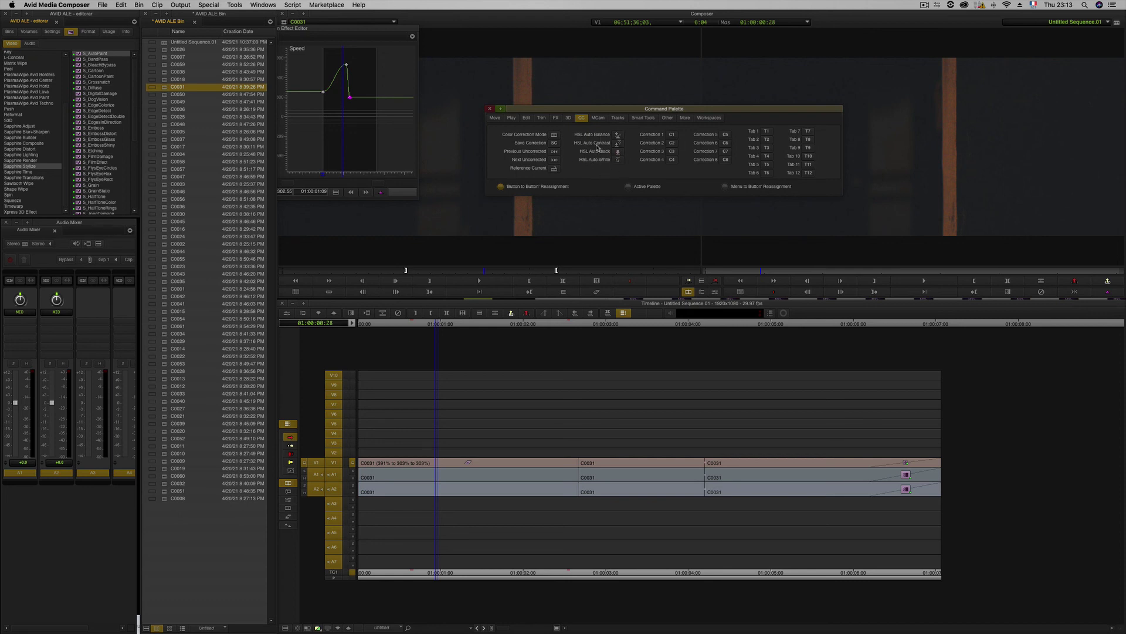
pyautogui.click(599, 119)
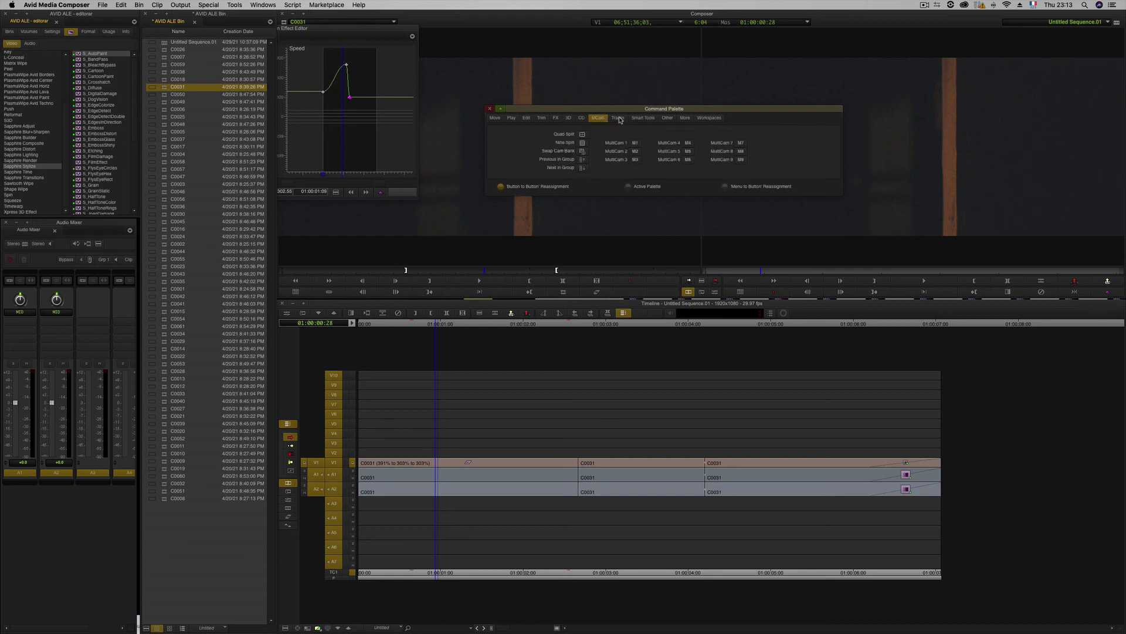
pyautogui.click(620, 119)
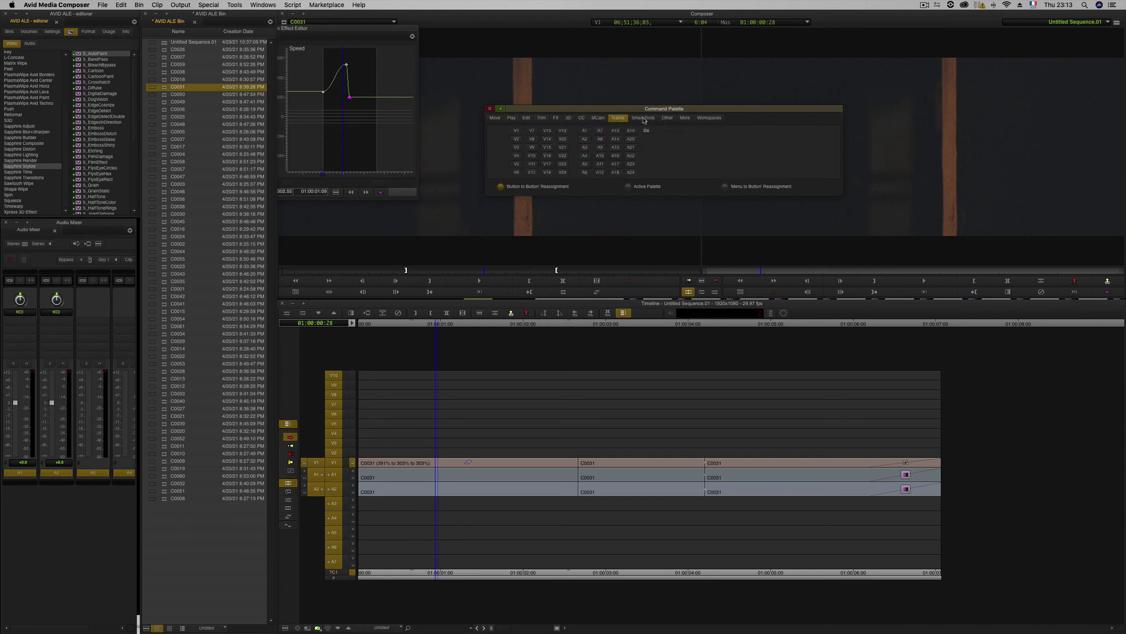
pyautogui.click(640, 119)
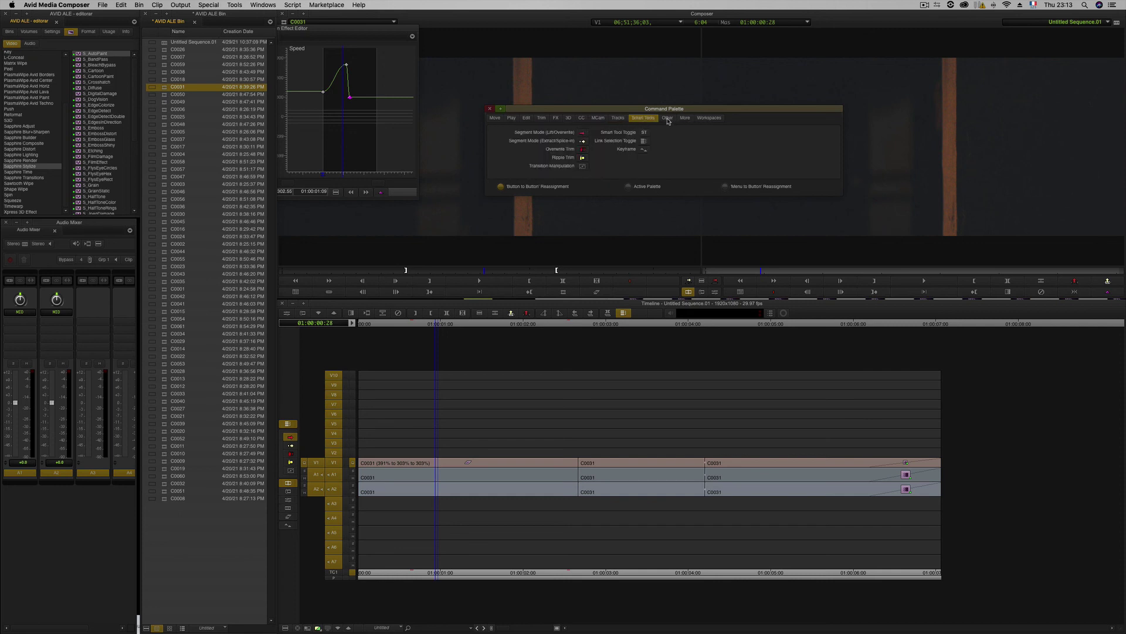
pyautogui.click(667, 119)
pyautogui.click(687, 119)
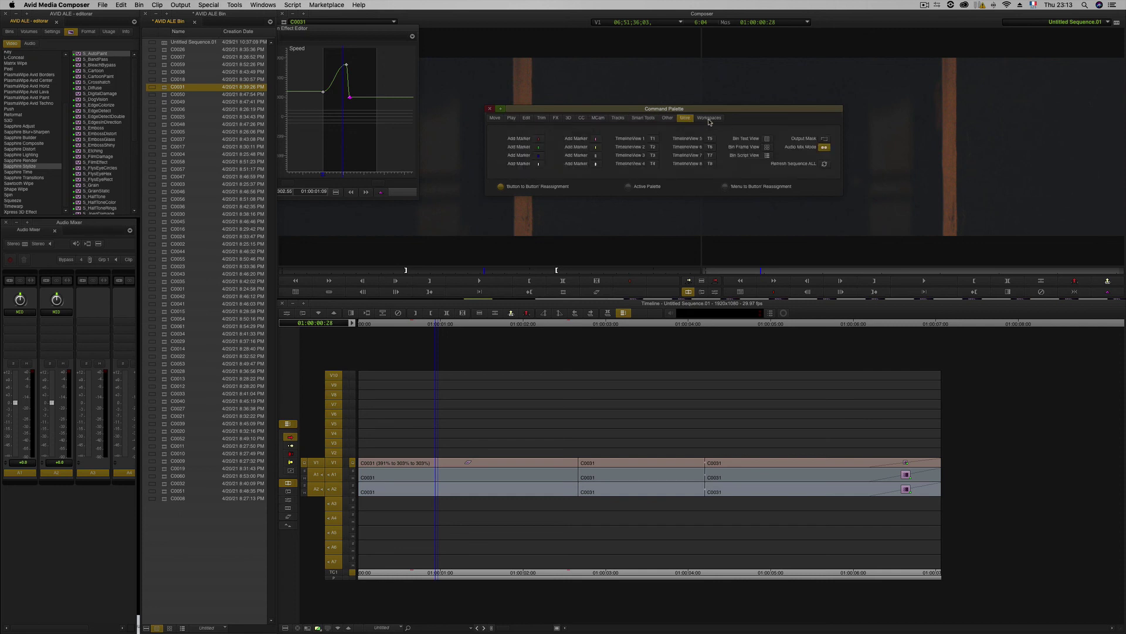
pyautogui.click(710, 119)
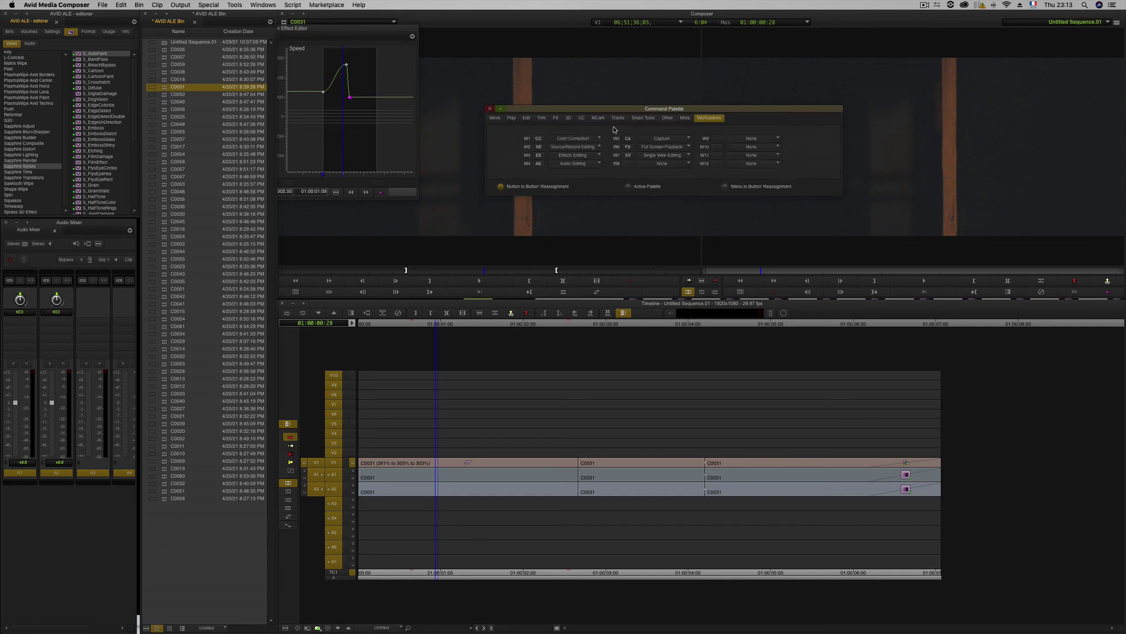
pyautogui.click(490, 110)
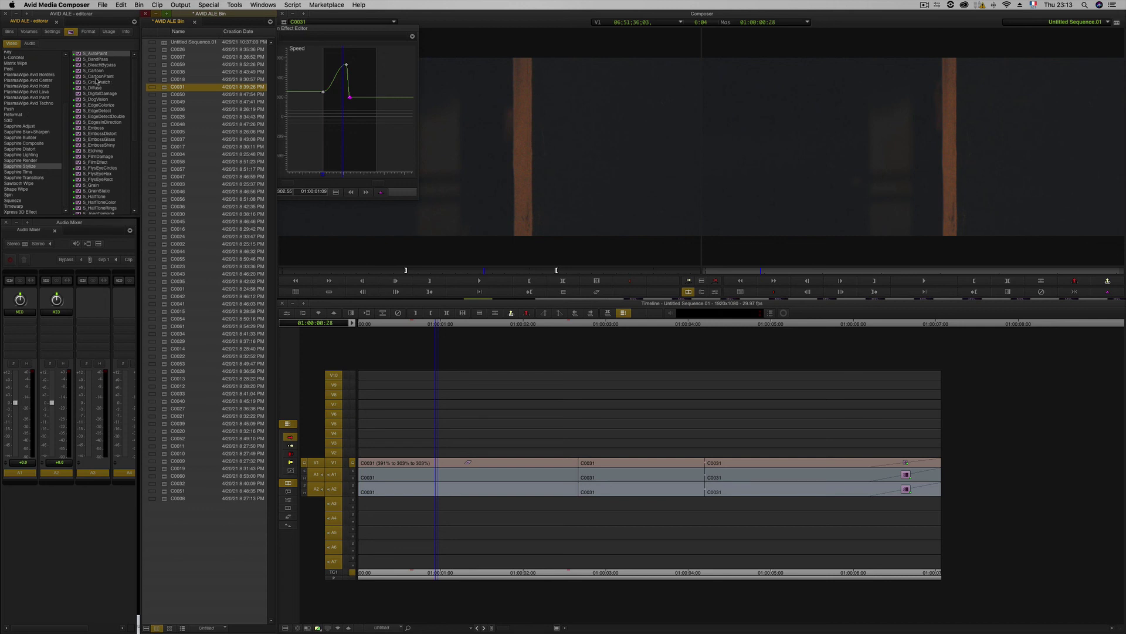
# Examine the video effect categories, including Conceal, Edge Wipe, Film, Film Emulation, FilmLight, Generator, Illusion FX and Image
pyautogui.moveTo(68, 110); pyautogui.dragTo(67, 53)
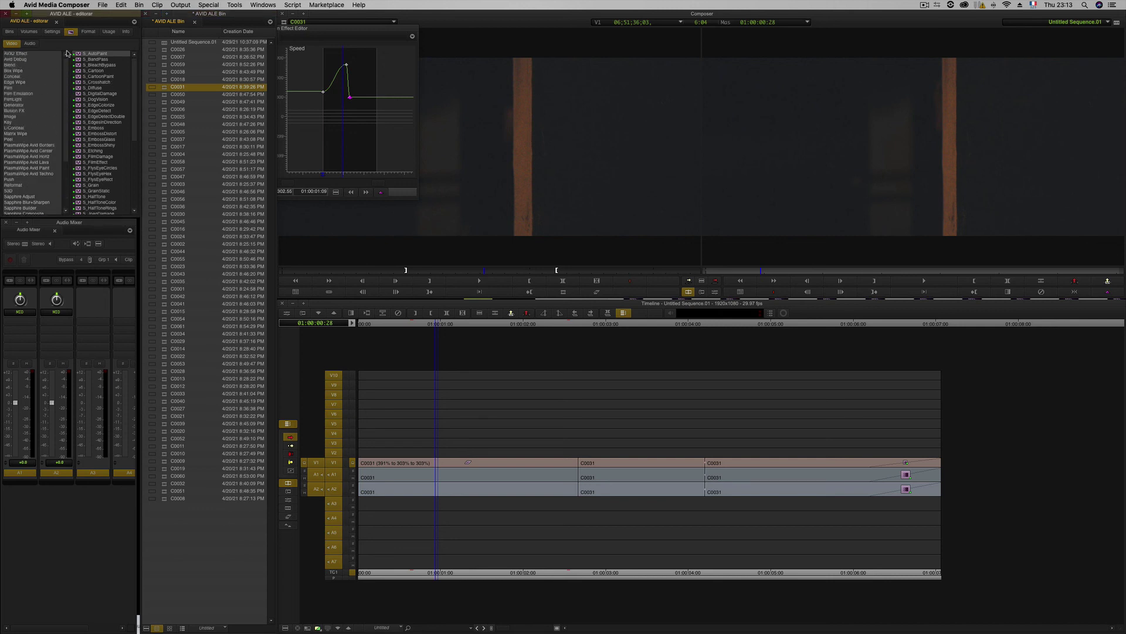
pyautogui.click(14, 59)
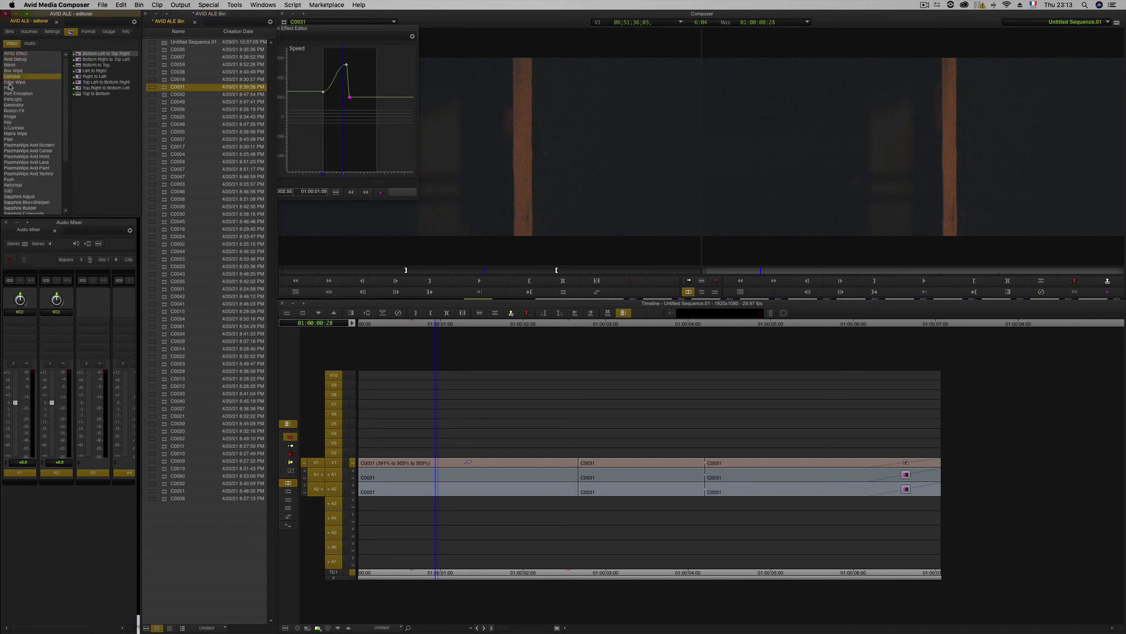
pyautogui.click(10, 82)
pyautogui.click(8, 88)
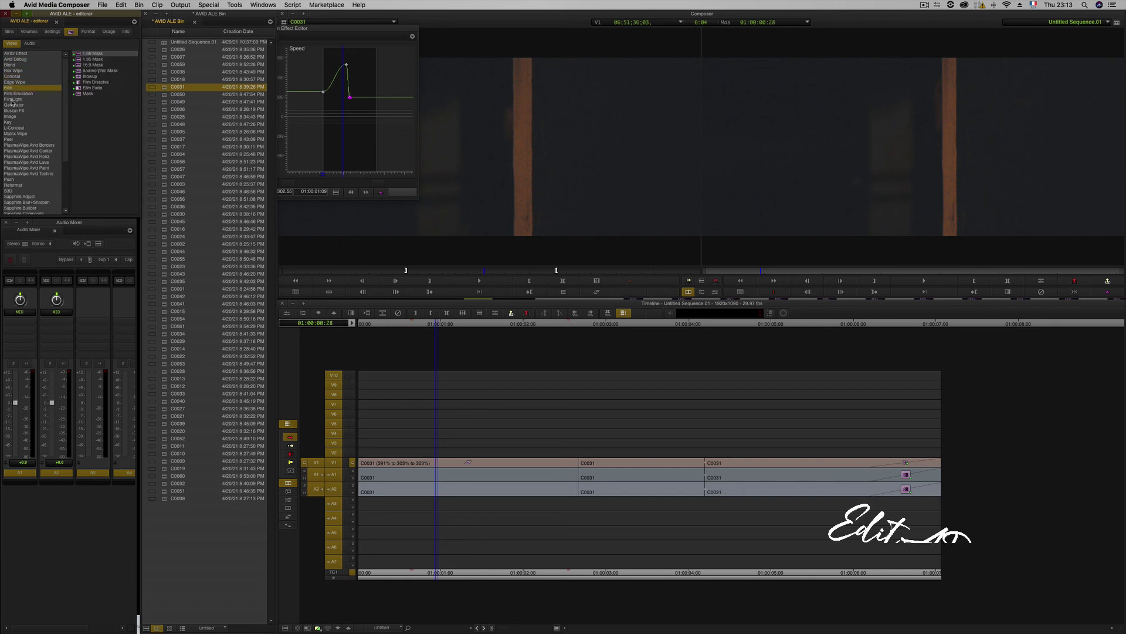
pyautogui.click(12, 94)
pyautogui.click(12, 100)
pyautogui.click(12, 105)
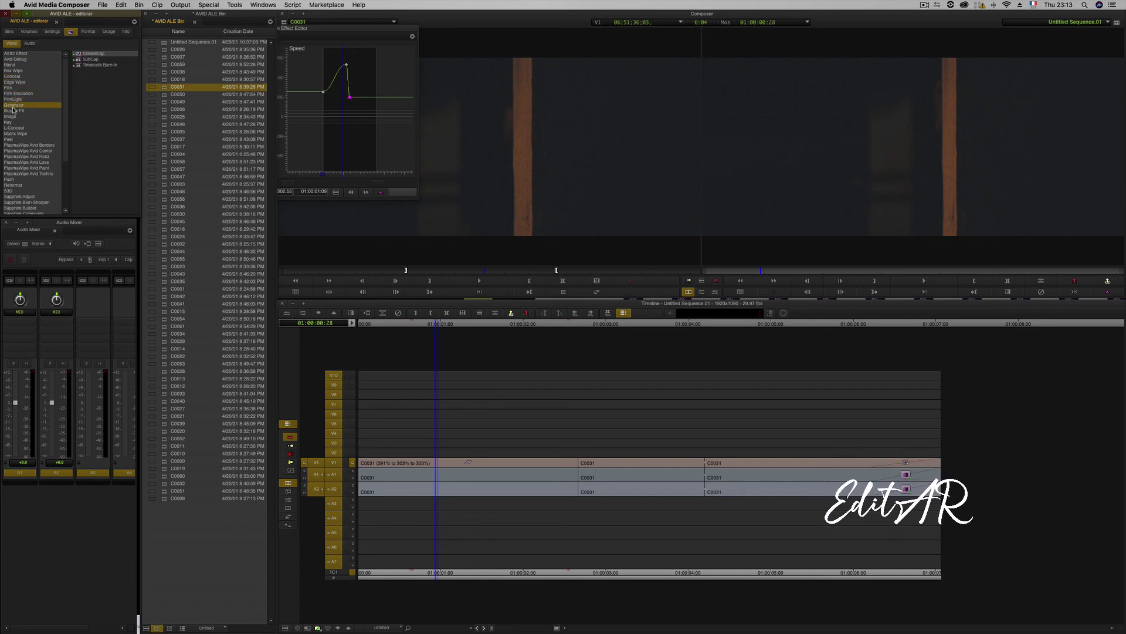
pyautogui.click(15, 111)
pyautogui.click(13, 117)
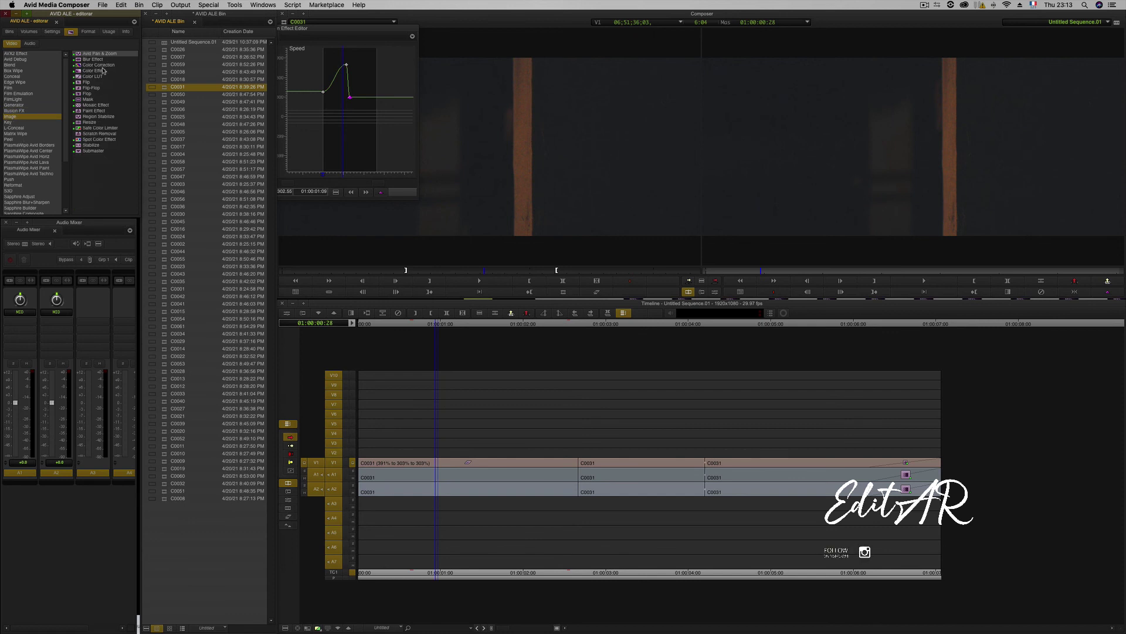
# Apply the Stabilize image effect to the second C0031 clip on V1 and play the clip back
pyautogui.click(93, 145)
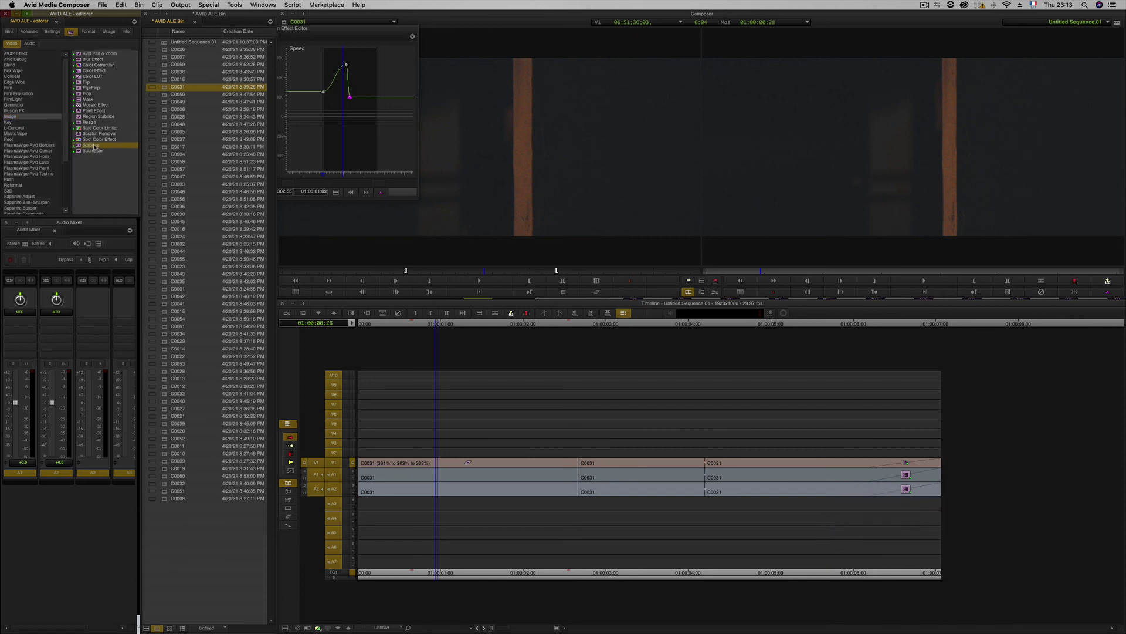
pyautogui.moveTo(146, 159); pyautogui.dragTo(619, 465)
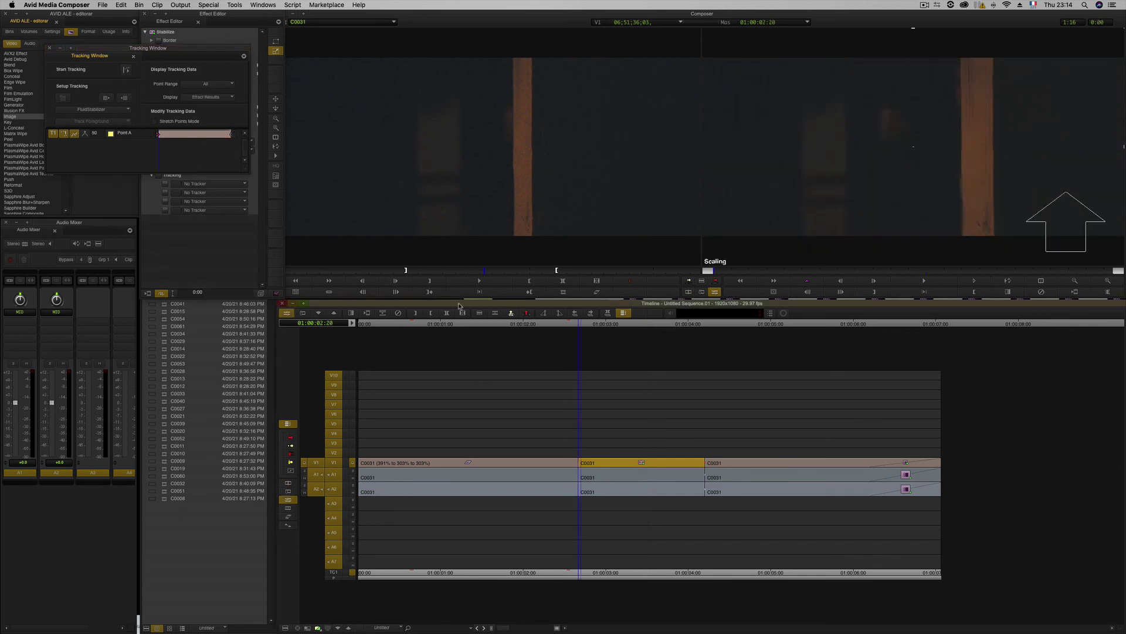
pyautogui.press('space')
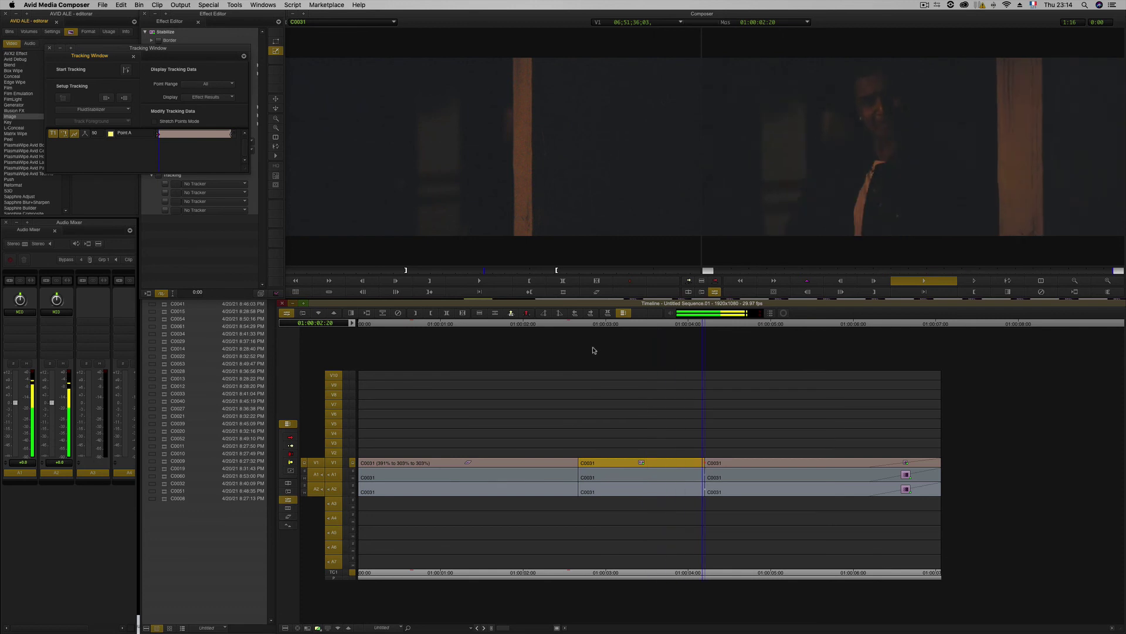
pyautogui.press('space')
# Leave the effect editing view and review the stabilized middle C0031 clip at several frames in the sequence
pyautogui.click(624, 331)
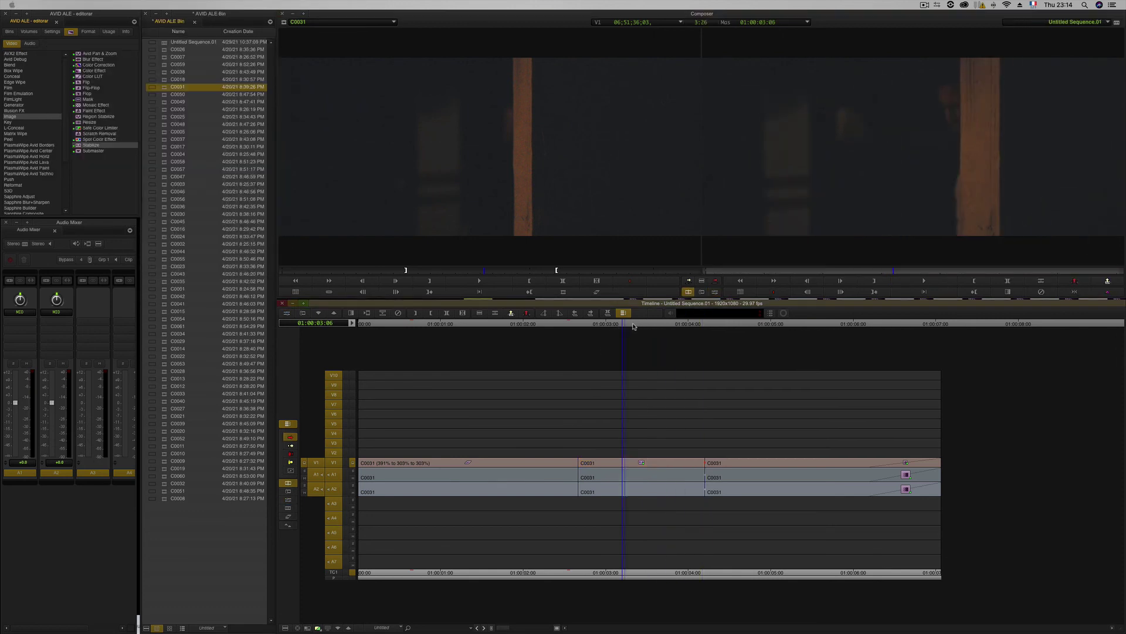
pyautogui.click(674, 332)
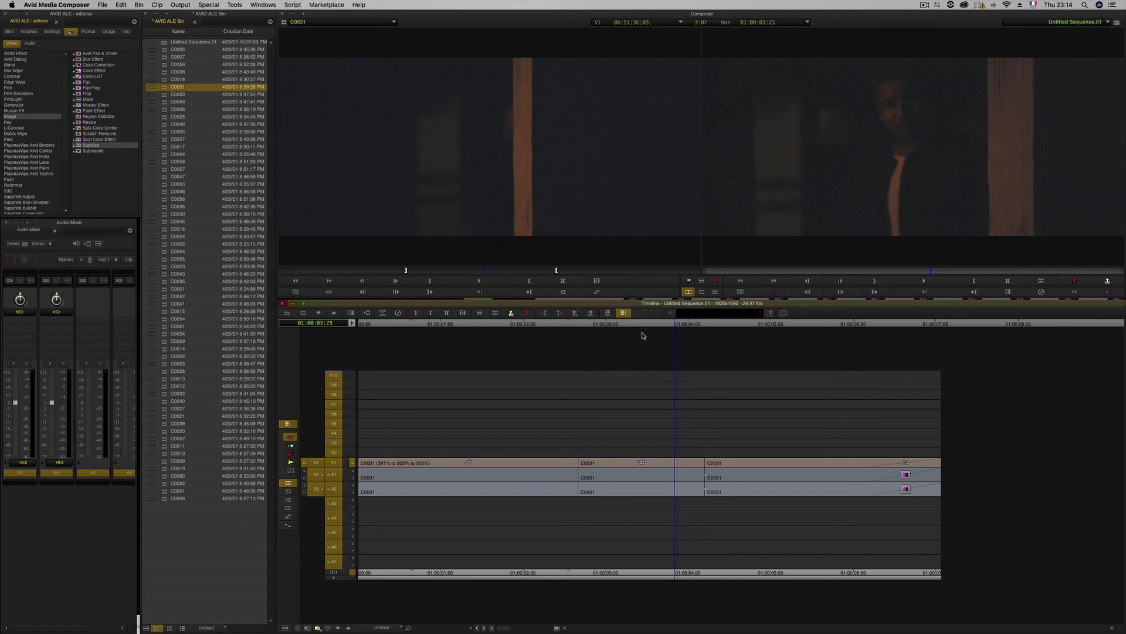
pyautogui.press('Left')
pyautogui.press('Left')
pyautogui.press('space')
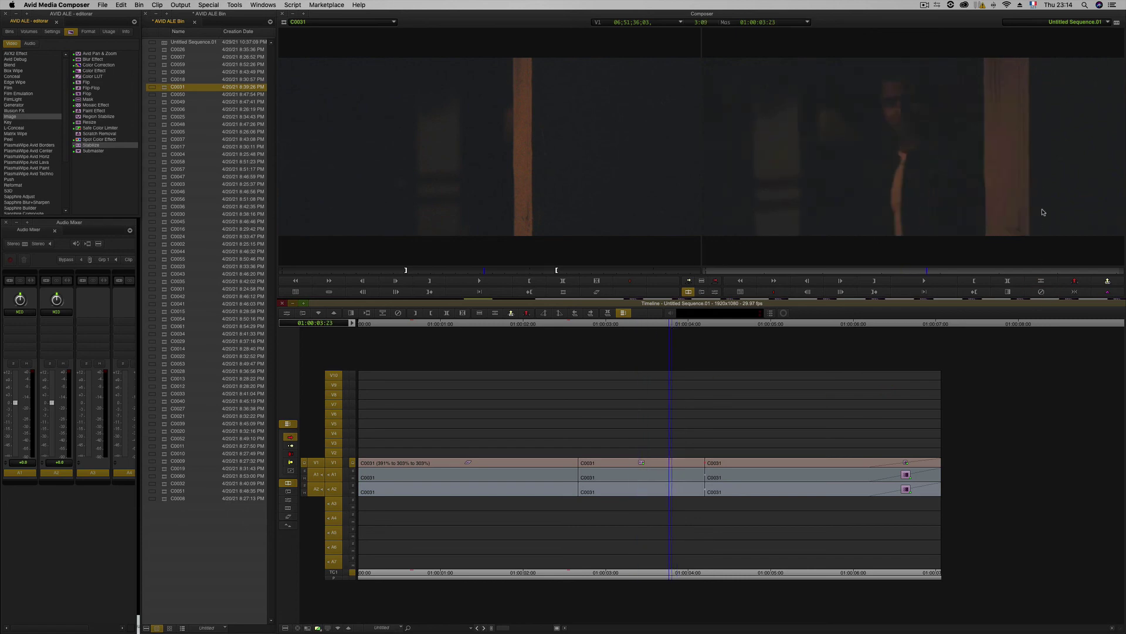